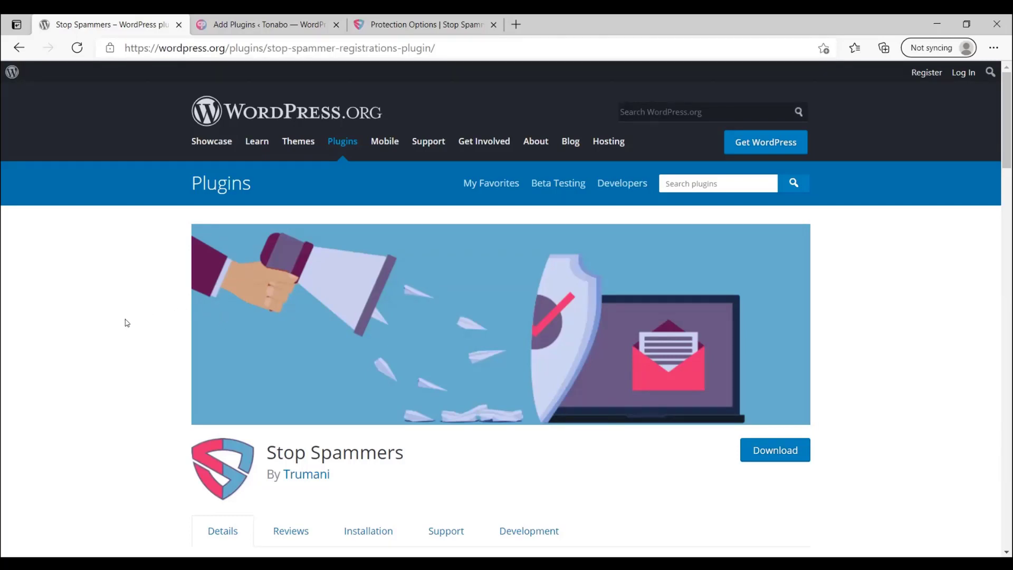
Step: Search the plugin catalogue for 'stop spammers', then install and activate Stop Spammers
scroll(126, 324, down, 1)
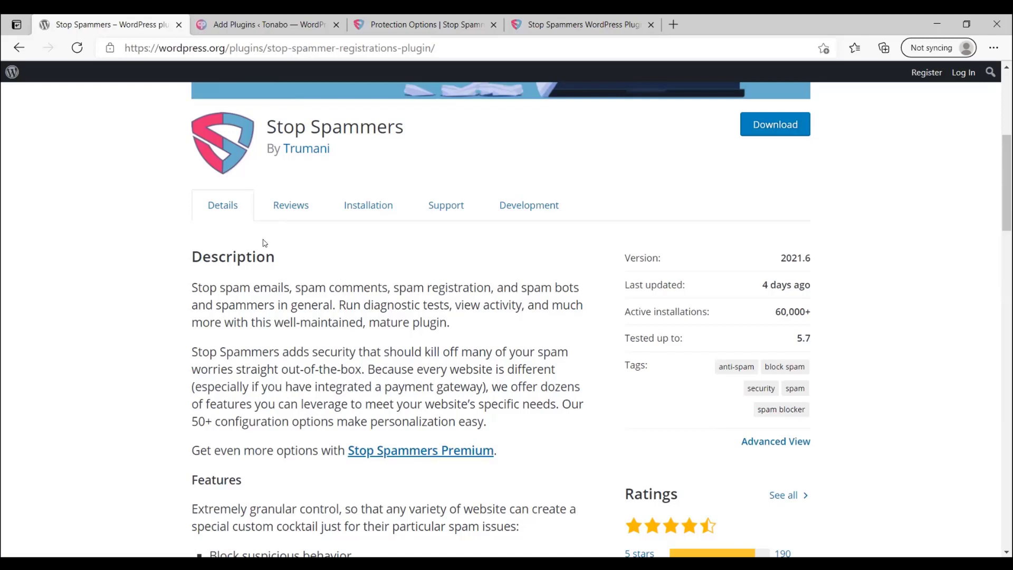
scroll(233, 233, up, 2)
scroll(234, 233, up, 3)
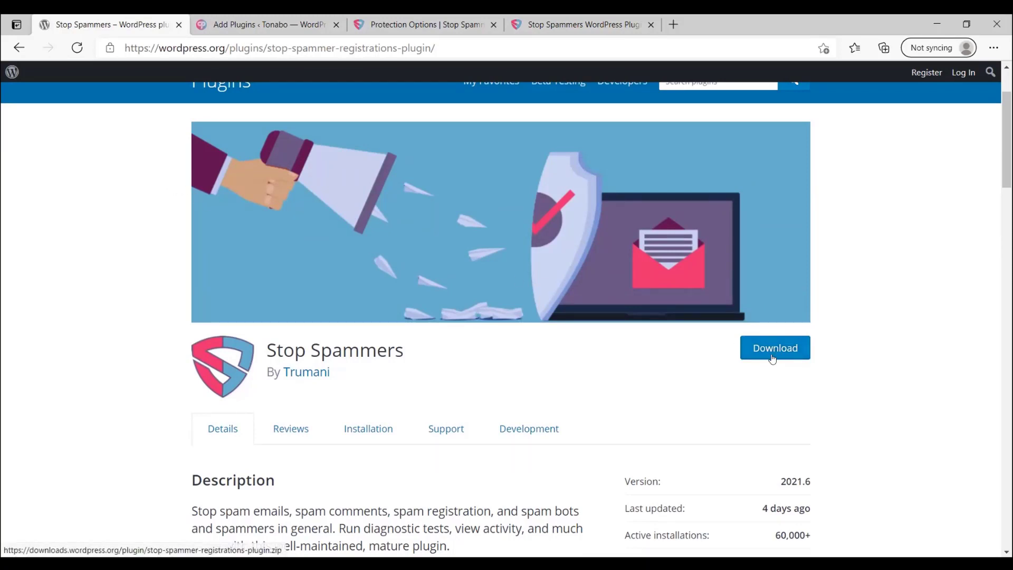
click(219, 21)
click(833, 142)
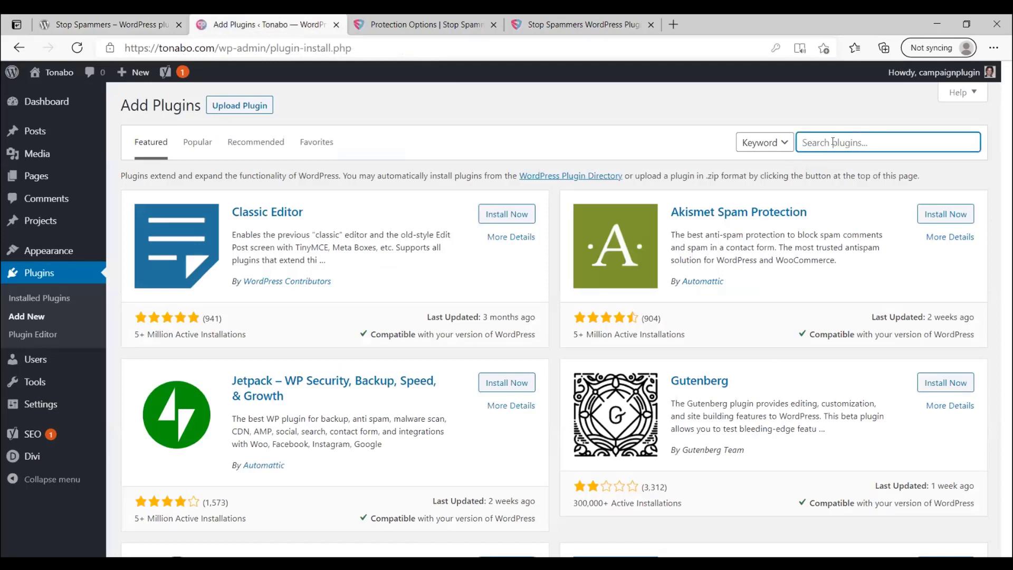
text(stop spammer)
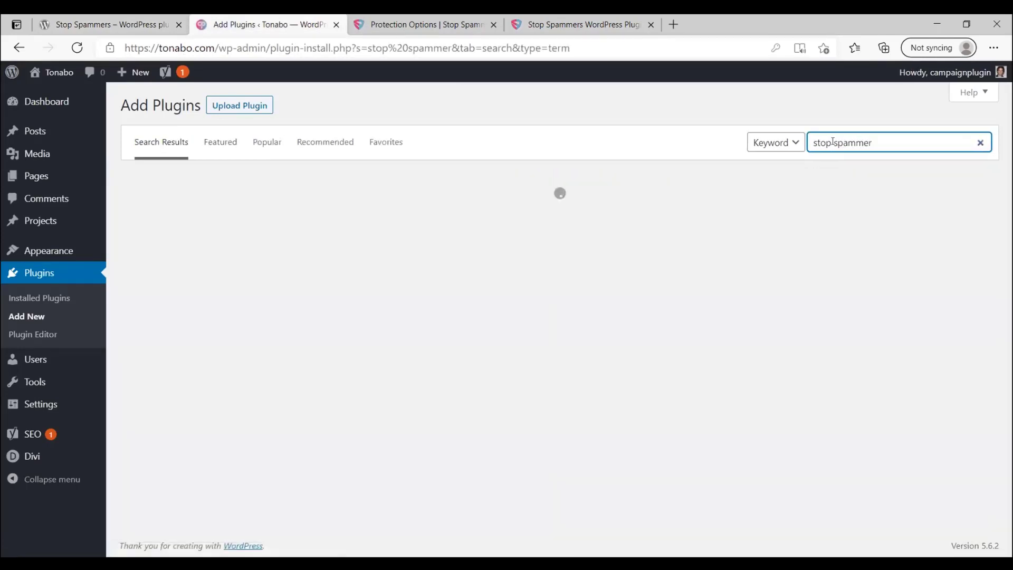
text(s)
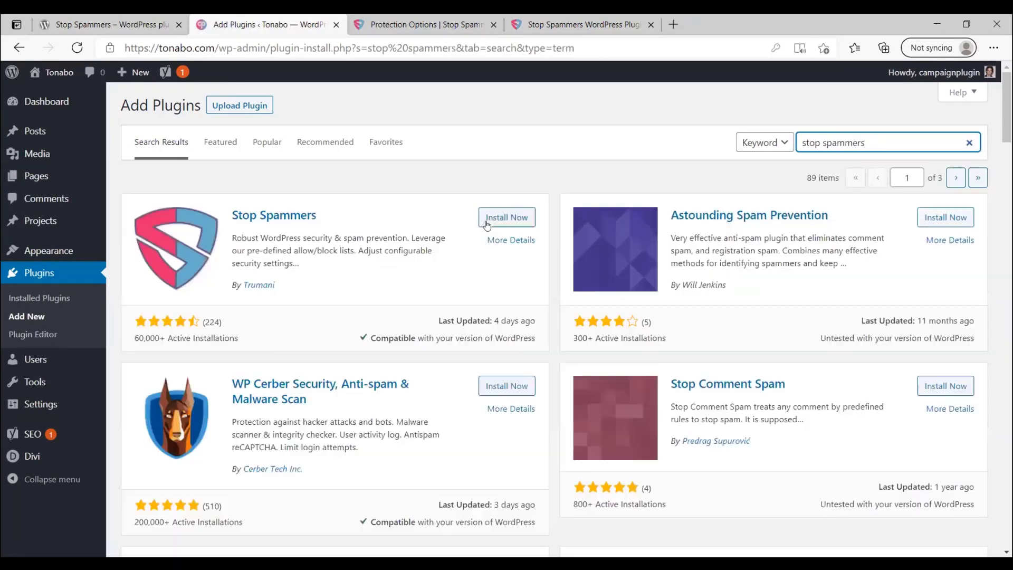
click(487, 221)
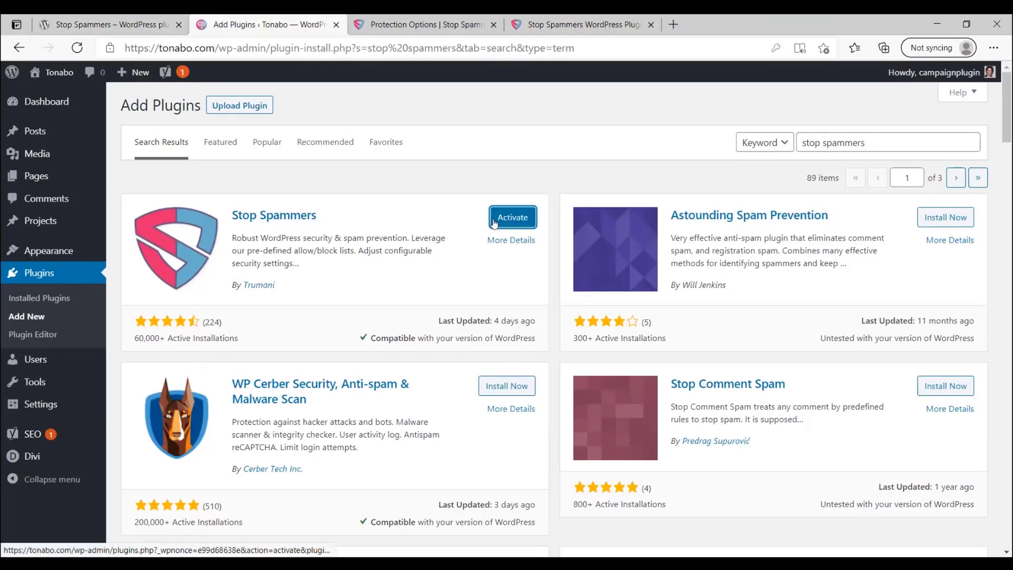
click(493, 223)
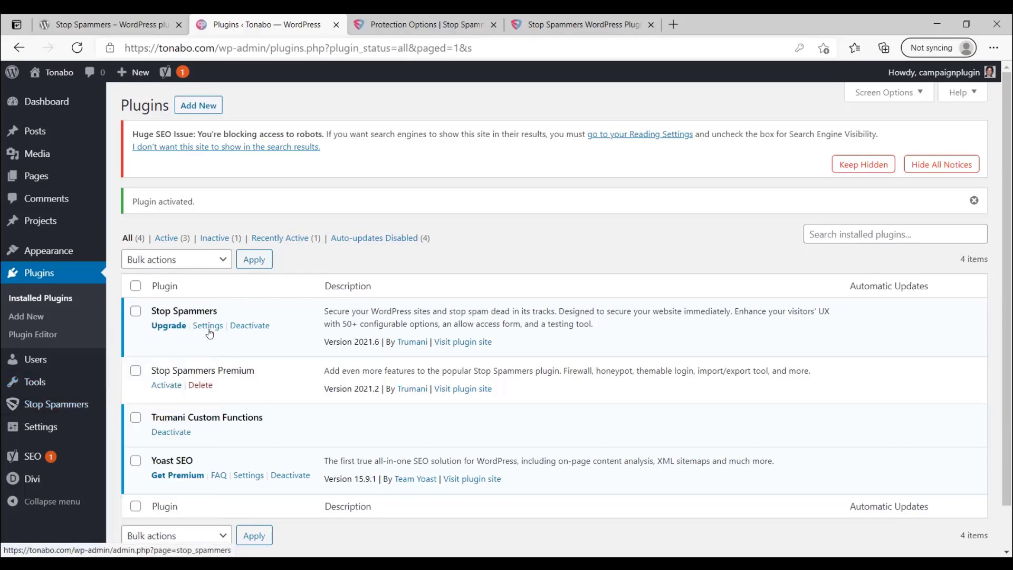
Step: Open the Stop Spammers Summary page showing 83447 spammers stopped since 2020/02/12
mouse_move(75, 408)
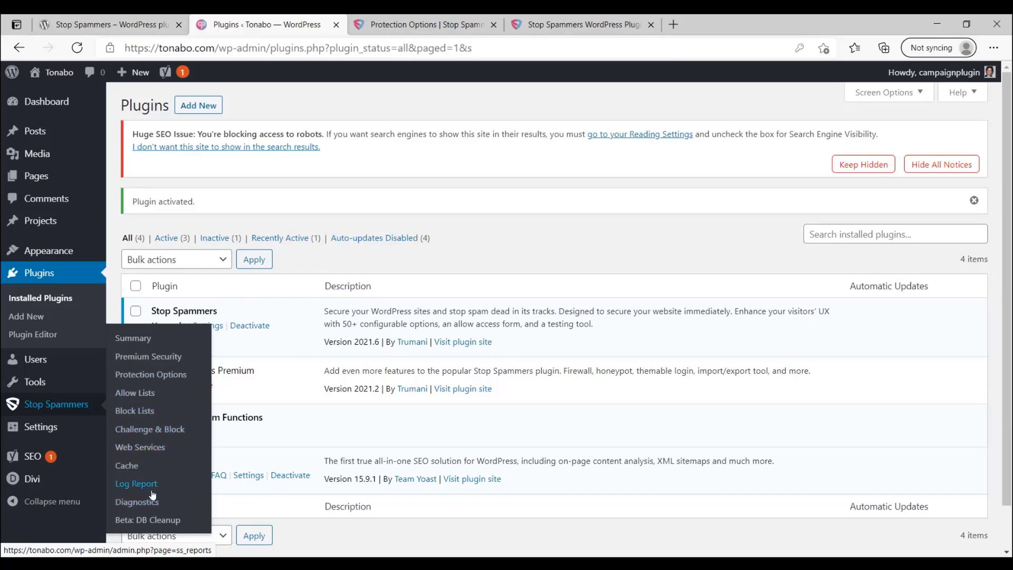
click(134, 339)
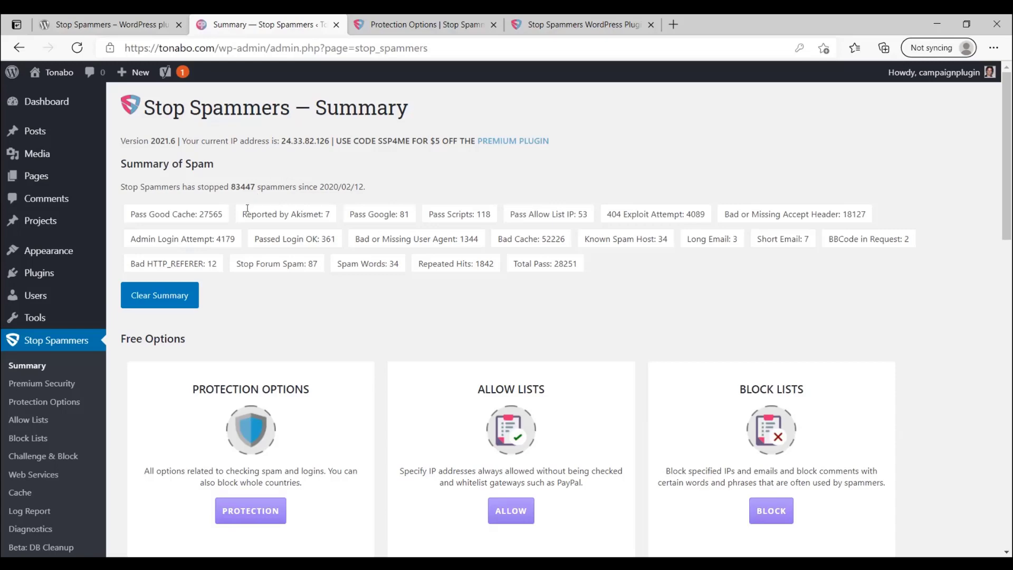
scroll(127, 175, down, 1)
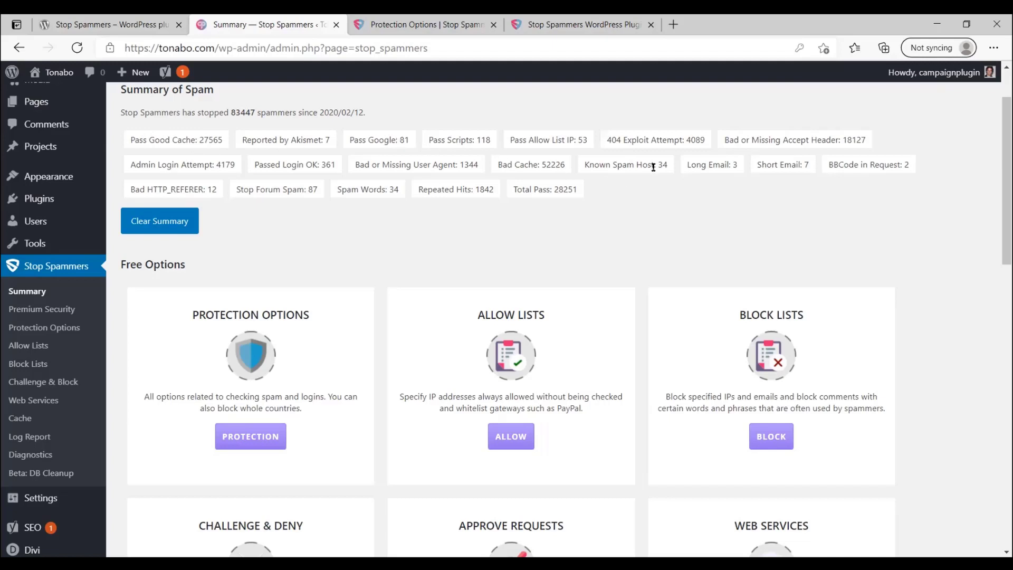
scroll(627, 175, up, 2)
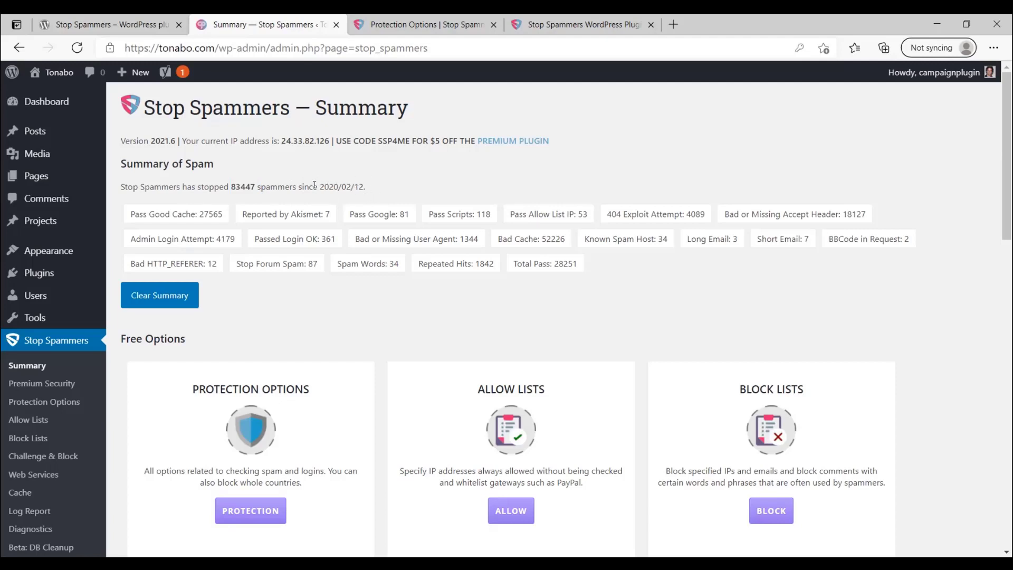
drag(321, 185, 359, 185)
click(359, 185)
scroll(439, 226, down, 4)
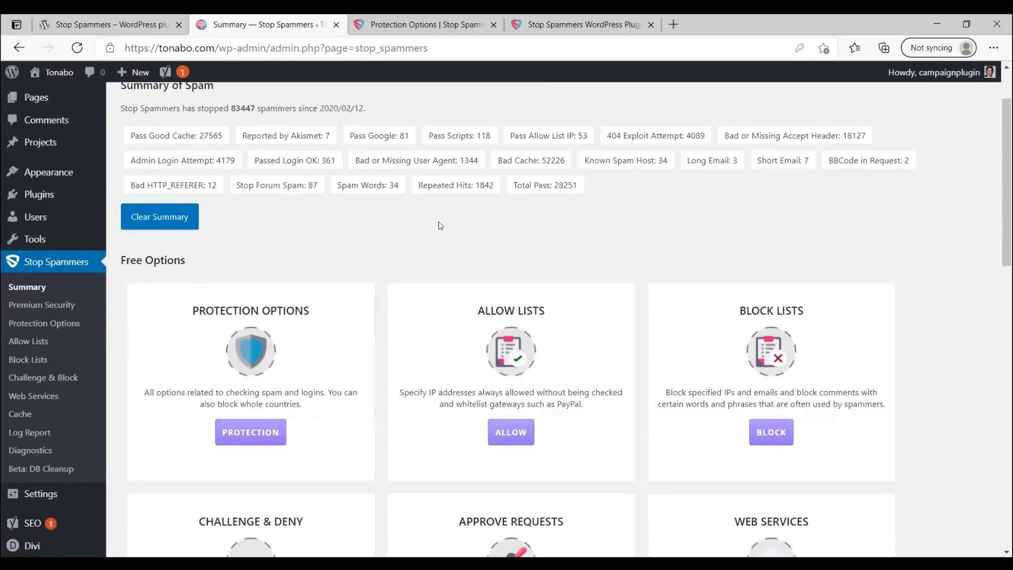
scroll(199, 125, down, 1)
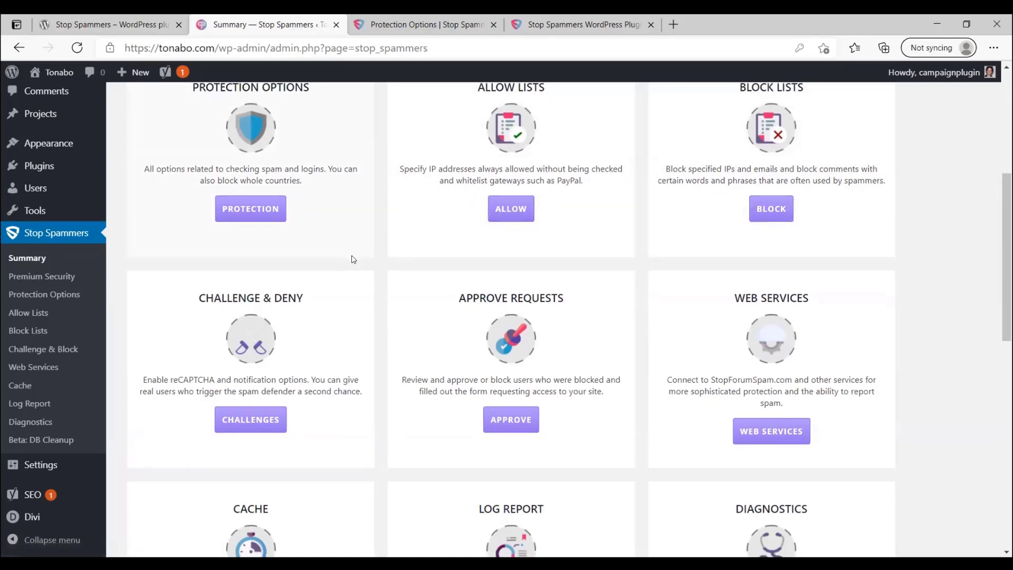
scroll(351, 258, down, 4)
scroll(353, 259, down, 1)
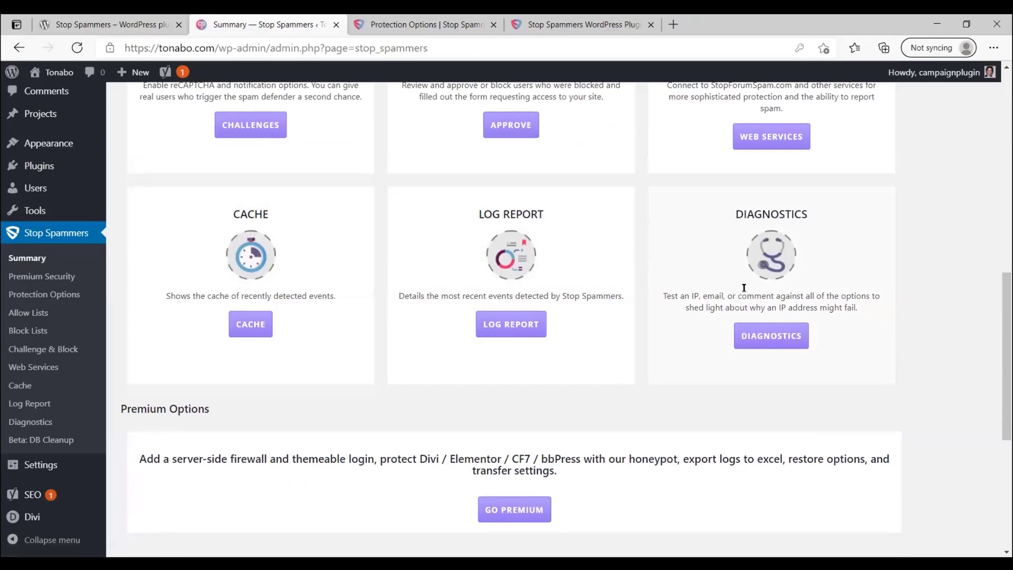
scroll(656, 271, up, 4)
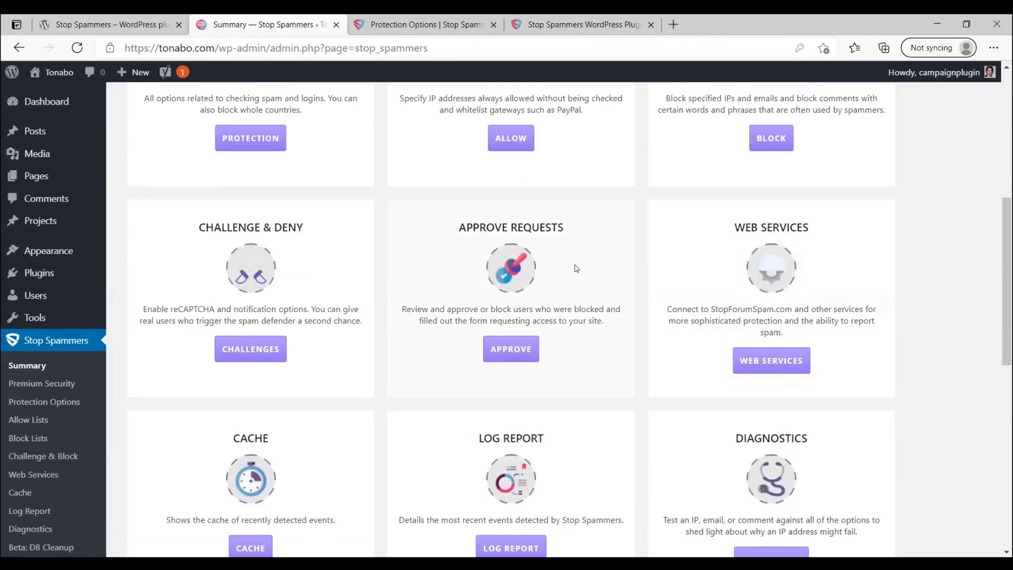
scroll(577, 267, down, 5)
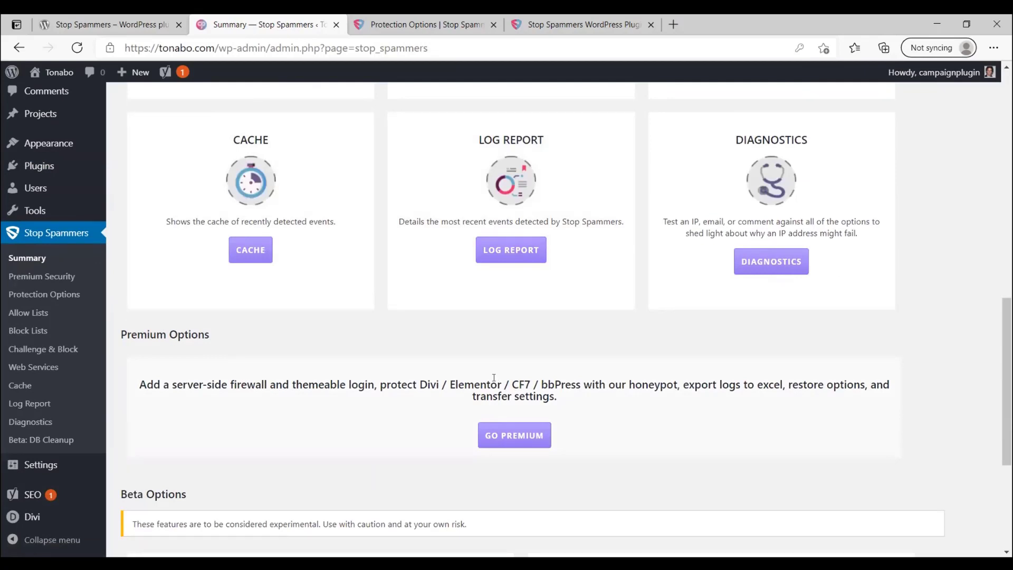
scroll(404, 375, down, 3)
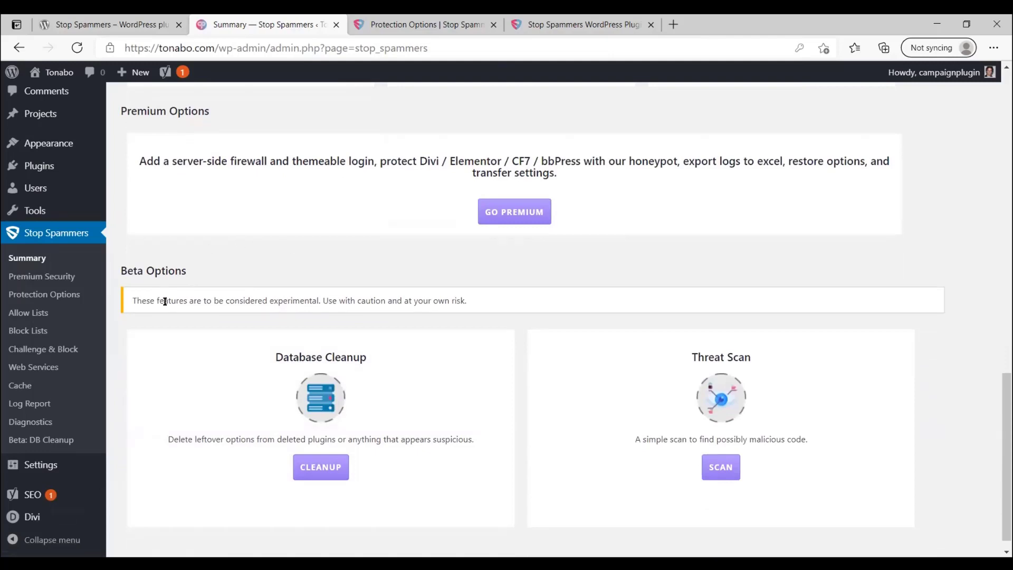
scroll(211, 322, down, 1)
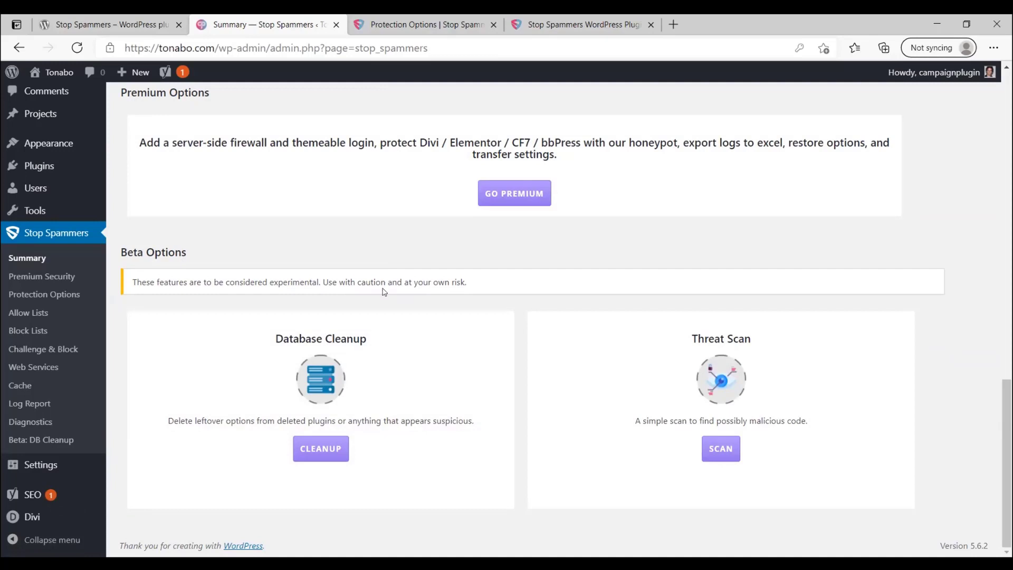
scroll(350, 253, up, 1)
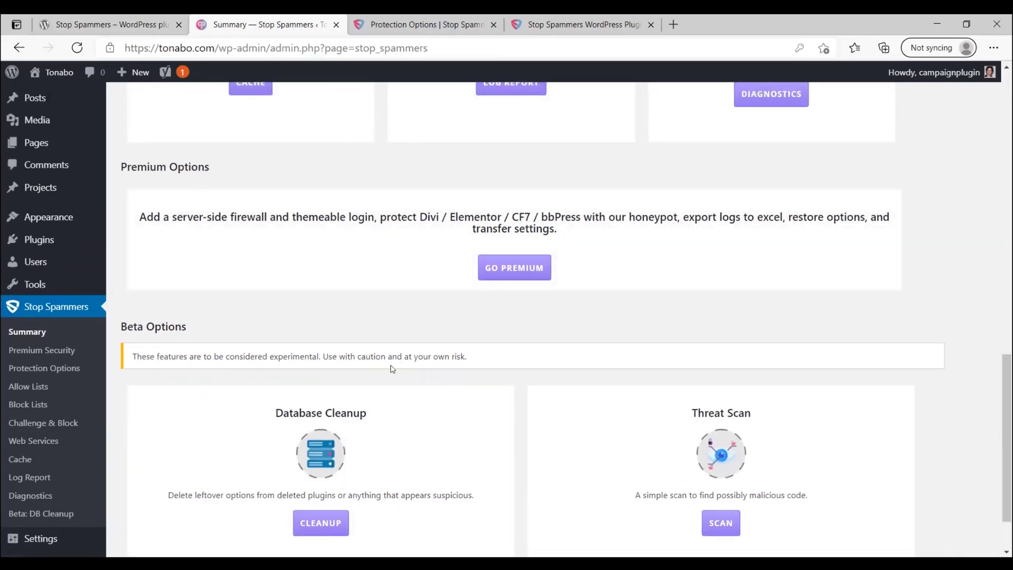
scroll(393, 368, down, 1)
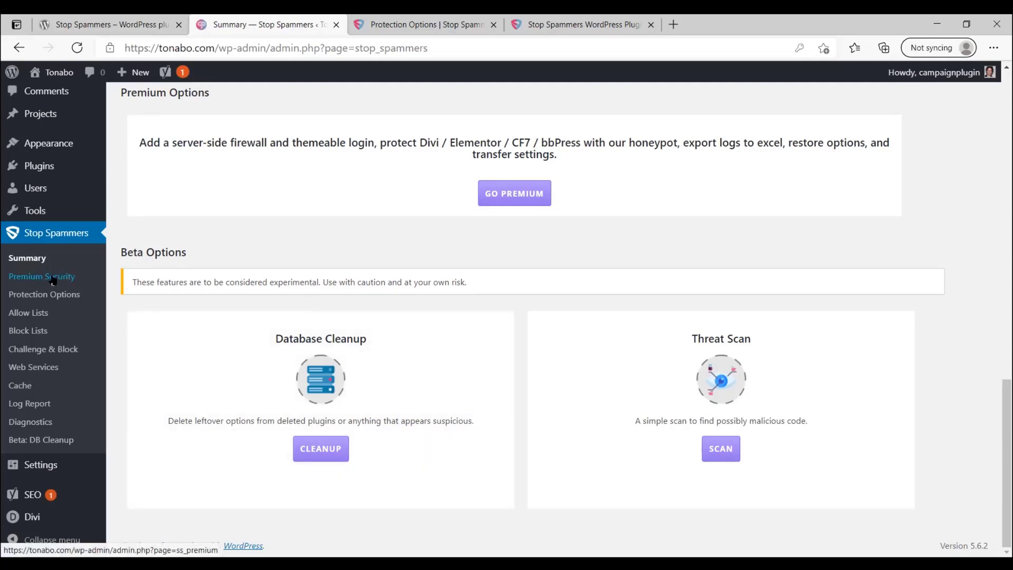
scroll(58, 295, up, 10)
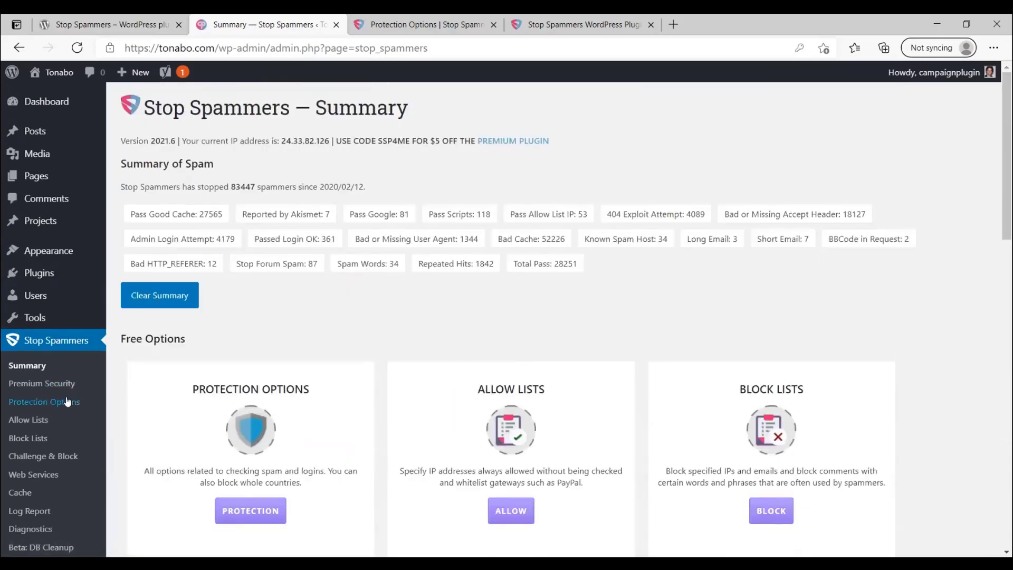
Step: Open Stop Spammers Protection Options and its Form Checking help documentation
click(58, 402)
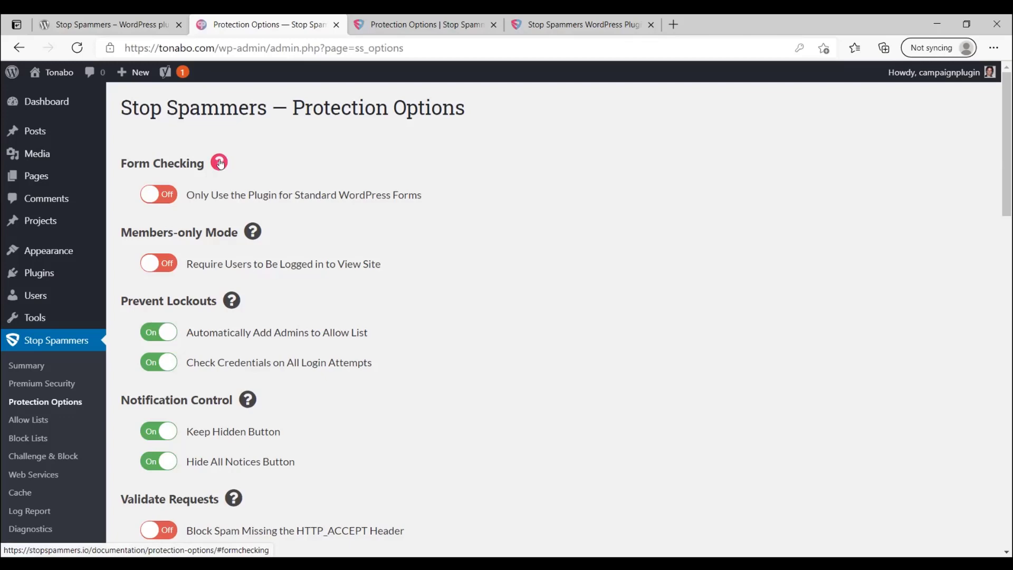
click(220, 163)
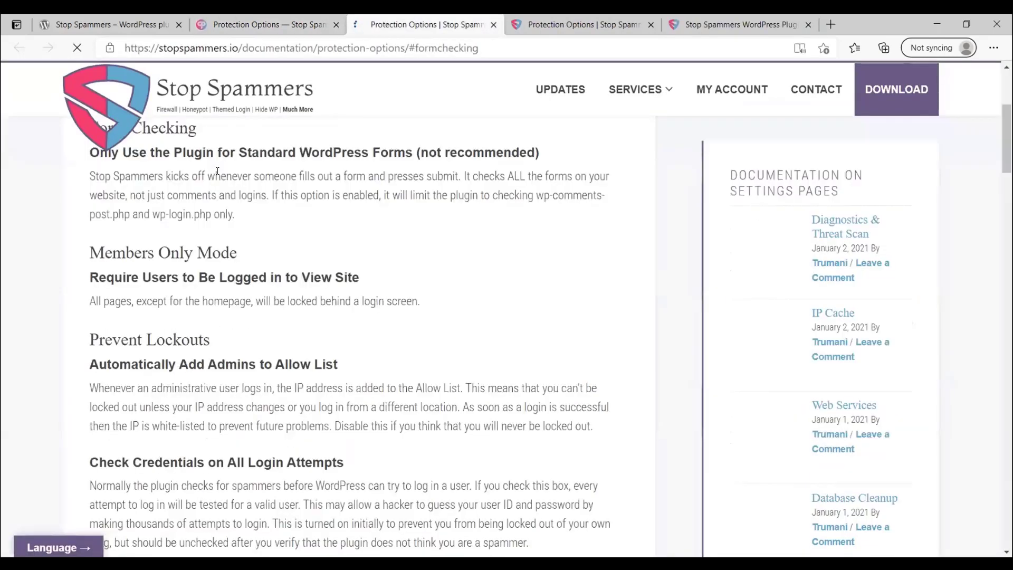
Step: Skim the Protection Options documentation, then return to the plugin's Protection Options tab
scroll(34, 246, up, 1)
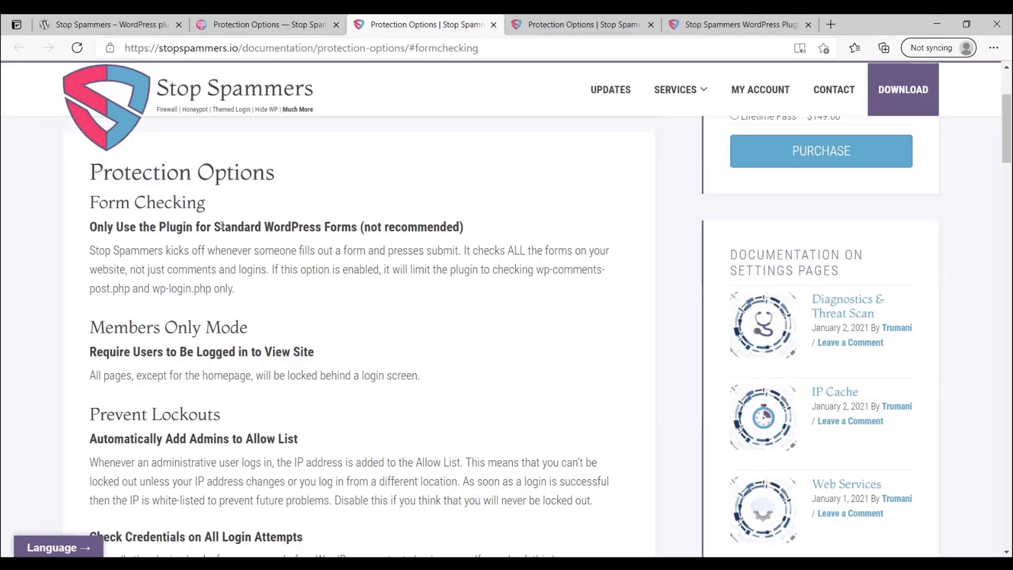
click(267, 28)
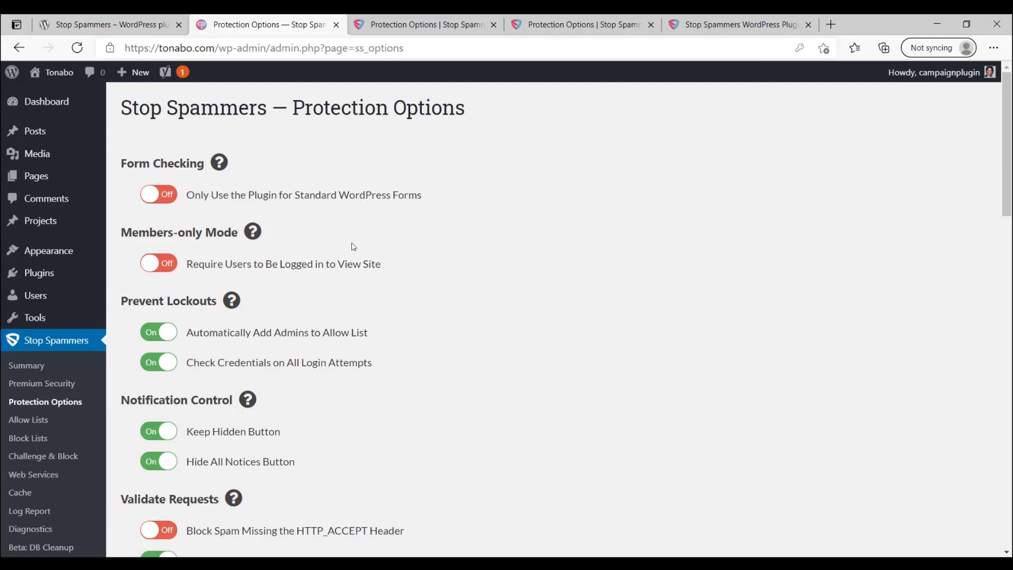
Step: Turn on 'Require Users to Be Logged in to View Site' and save the protection options
scroll(155, 168, down, 2)
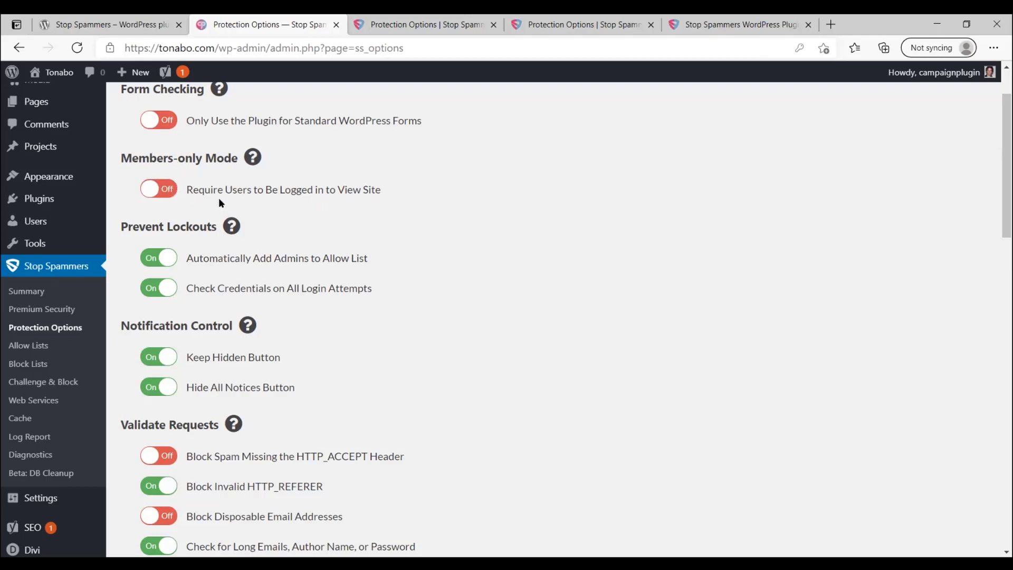
scroll(169, 156, down, 1)
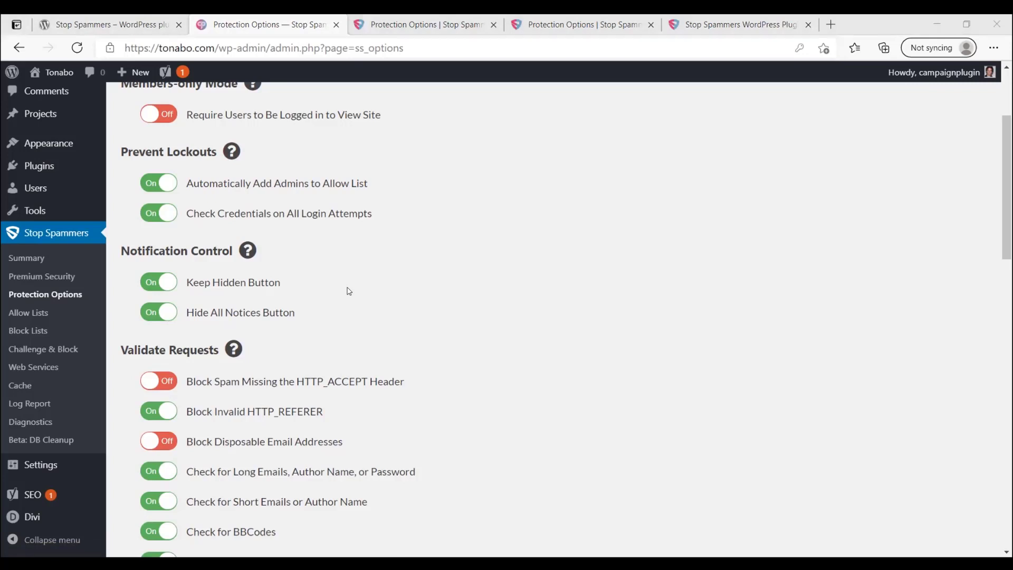
click(501, 145)
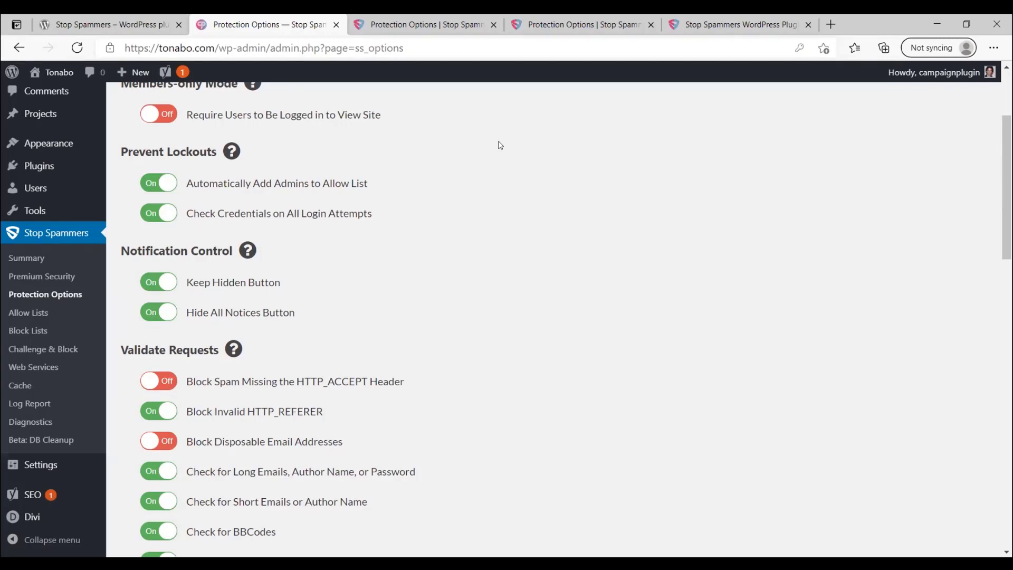
click(159, 114)
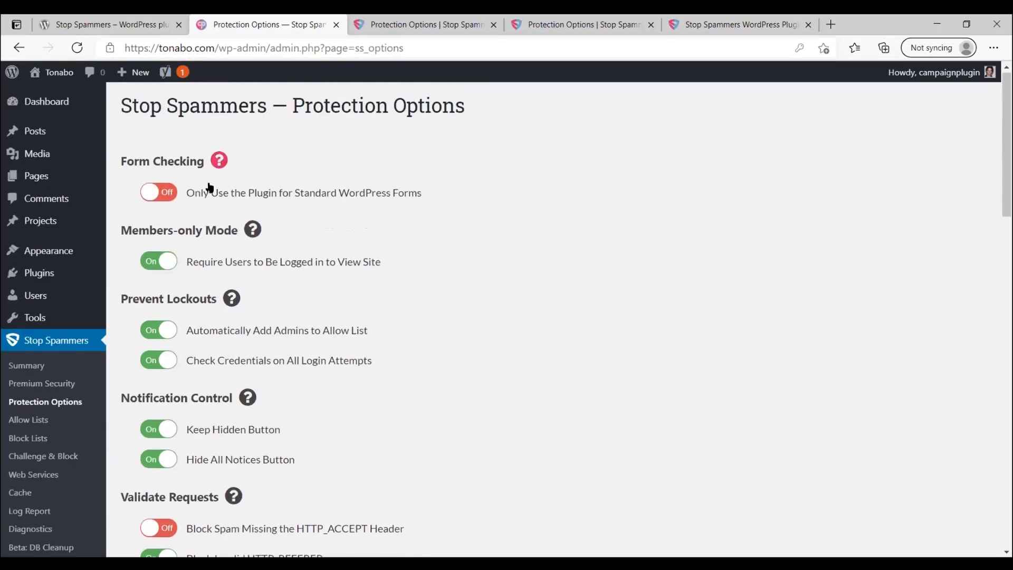
scroll(221, 181, down, 15)
scroll(159, 475, up, 3)
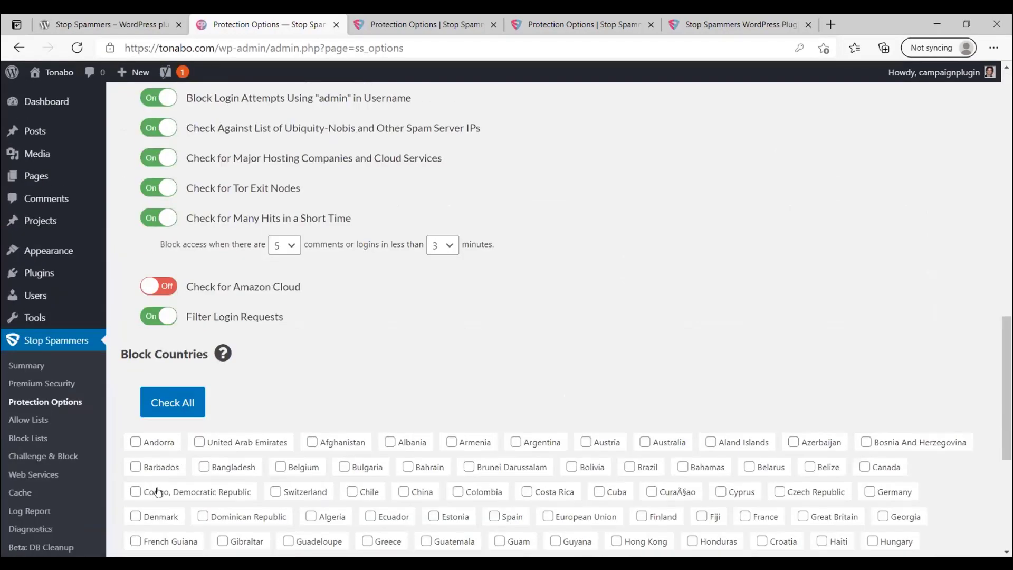
scroll(157, 492, down, 3)
scroll(158, 491, down, 1)
click(157, 490)
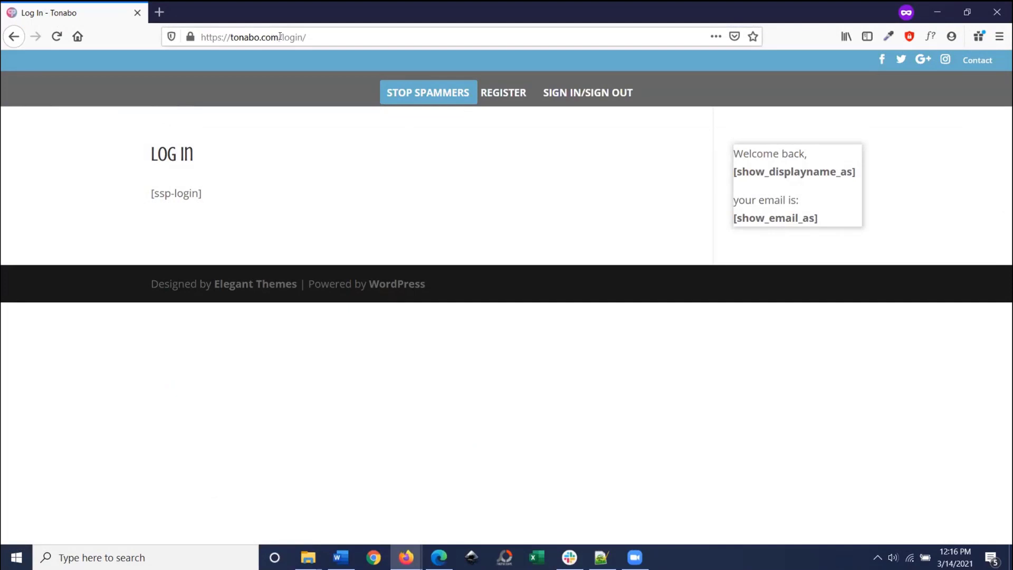
Step: Load tonabo.com in Firefox to confirm it redirects to Log In, then return to admin
click(281, 36)
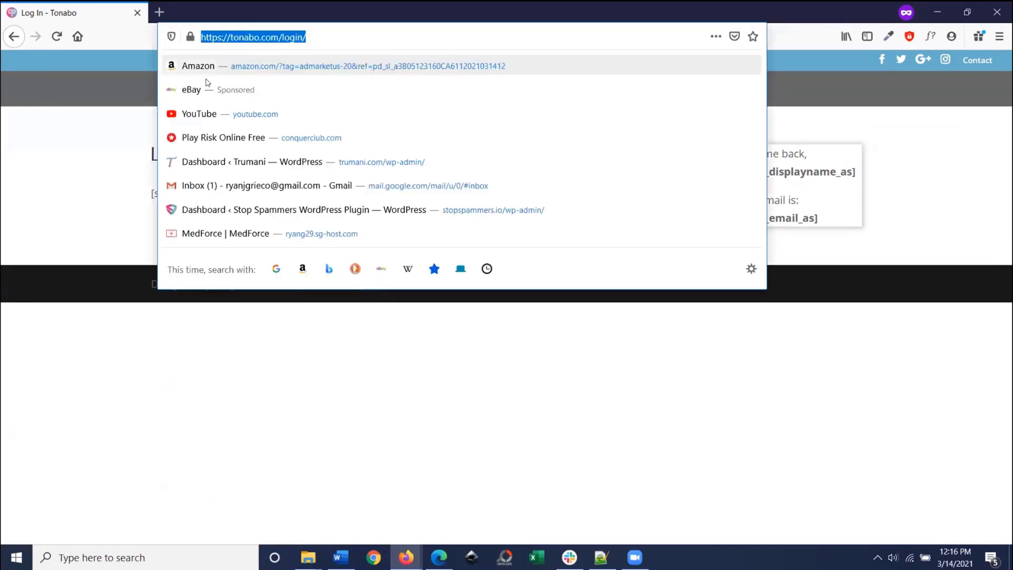
click(141, 154)
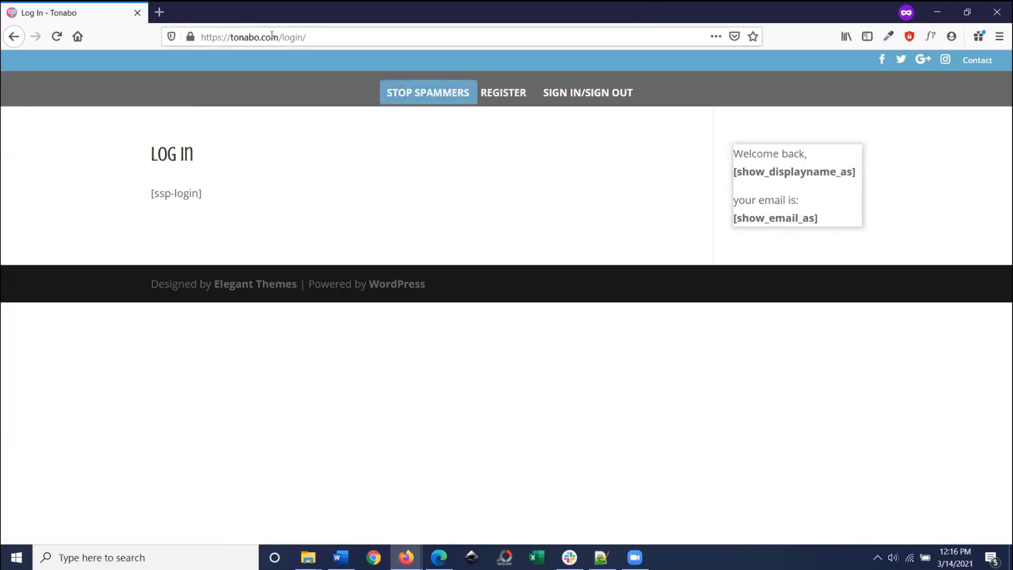
drag(277, 37, 436, 42)
key(BackSpace)
key(Return)
drag(279, 37, 332, 44)
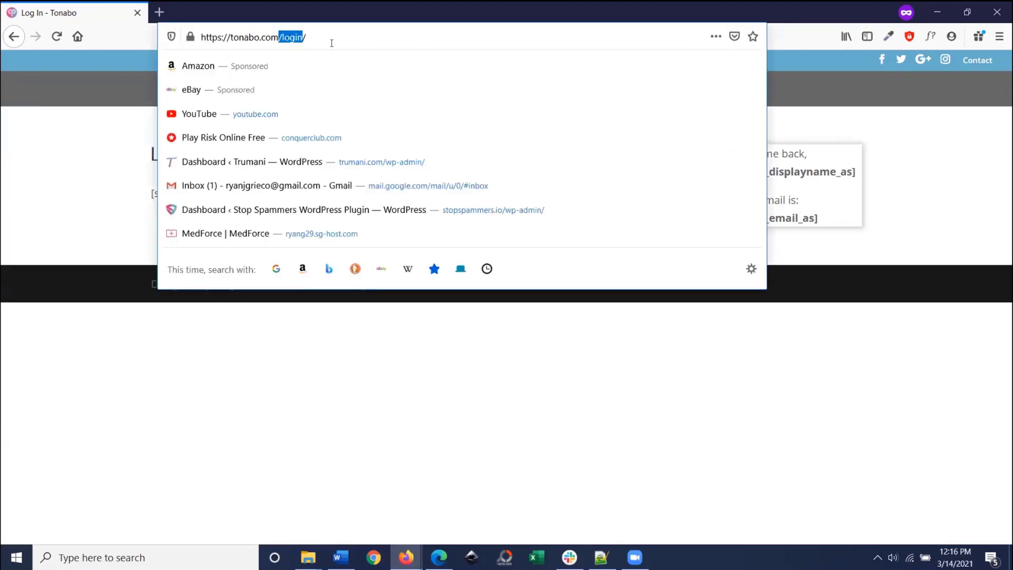
key(BackSpace)
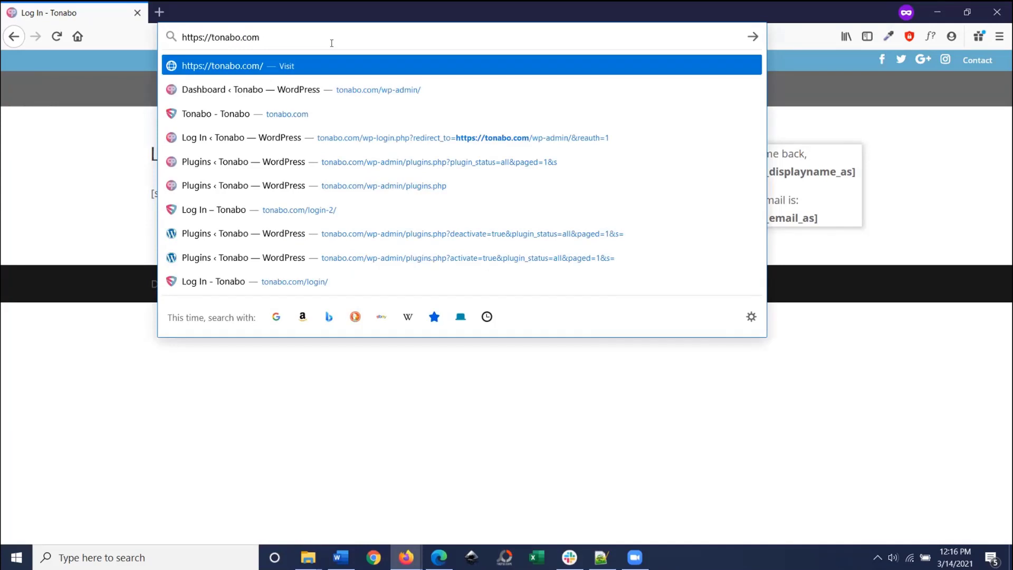
key(Return)
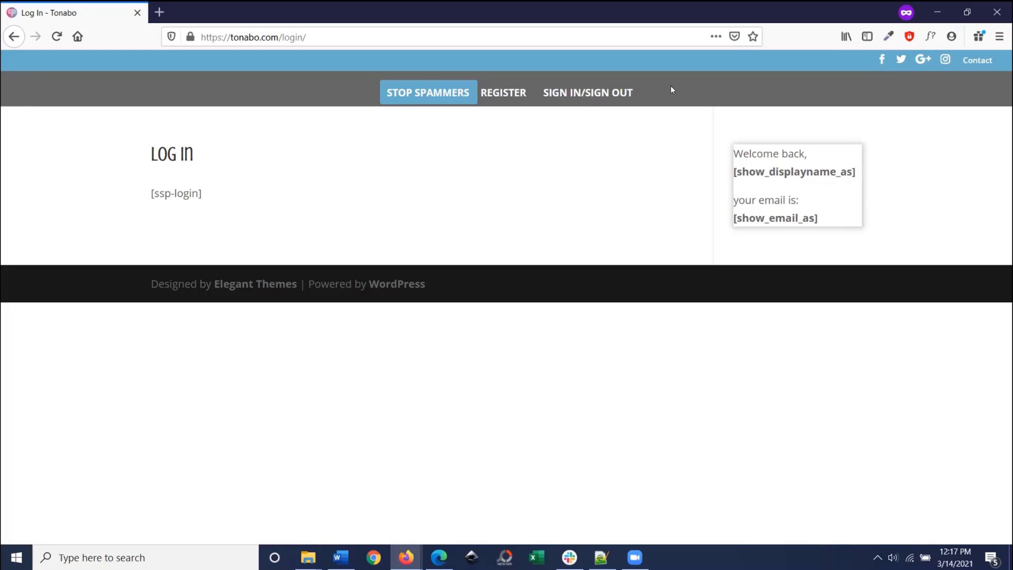
click(937, 11)
scroll(68, 176, down, 2)
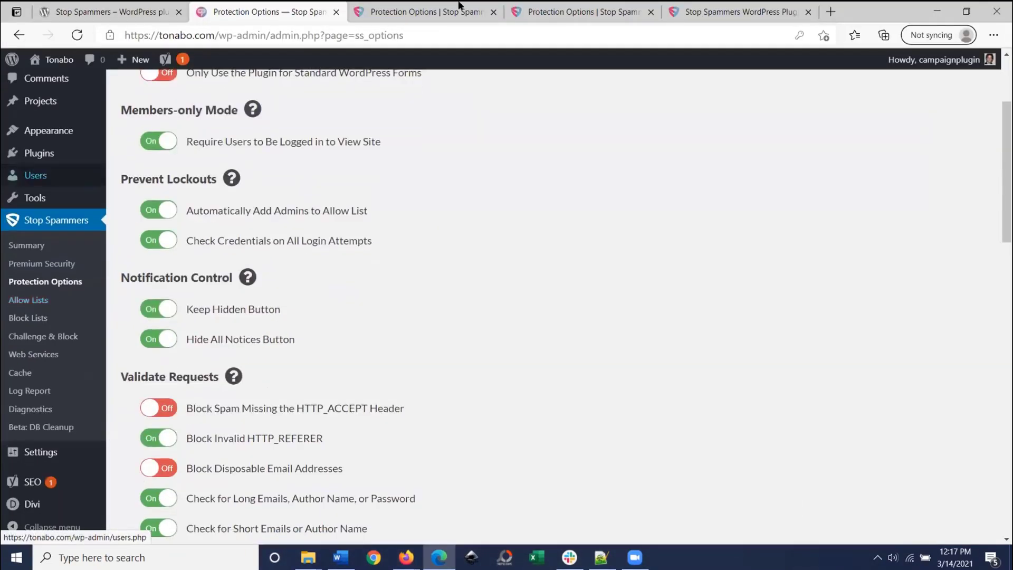
Step: Open Plugins in a new tab and activate Stop Spammers Premium
right_click(78, 153)
click(147, 167)
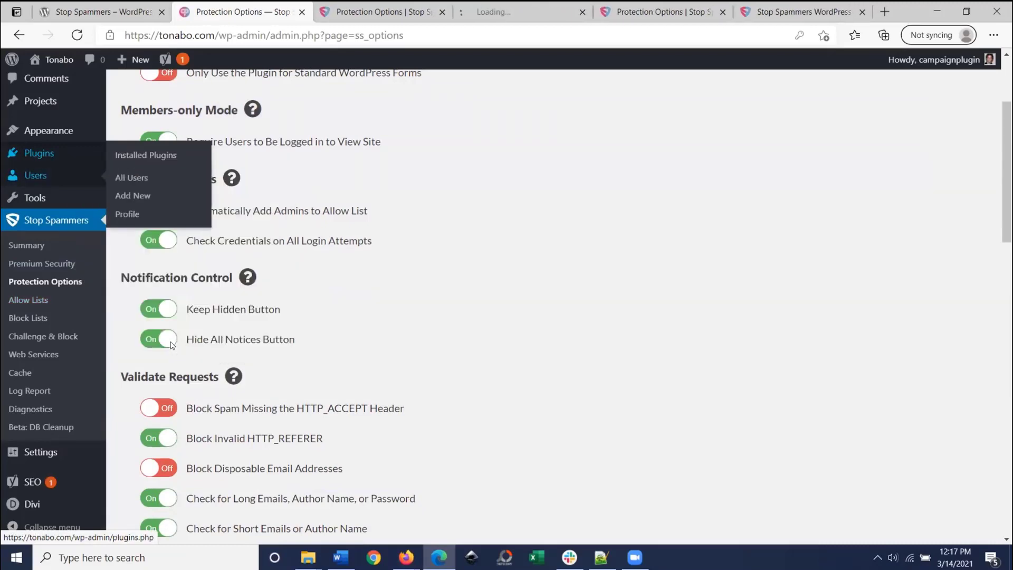
key(ctrl+Tab)
key(ctrl+Tab)
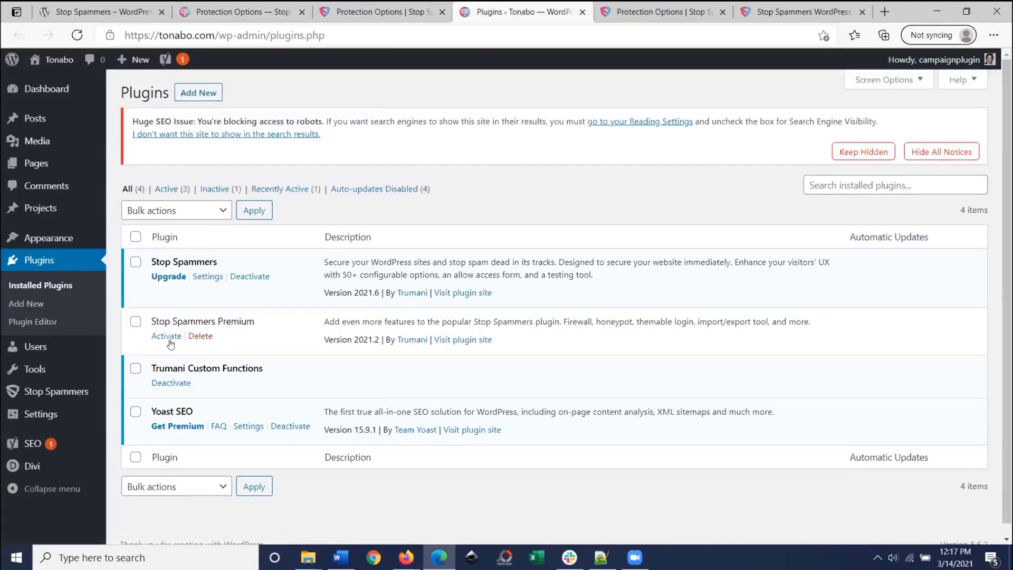
click(166, 336)
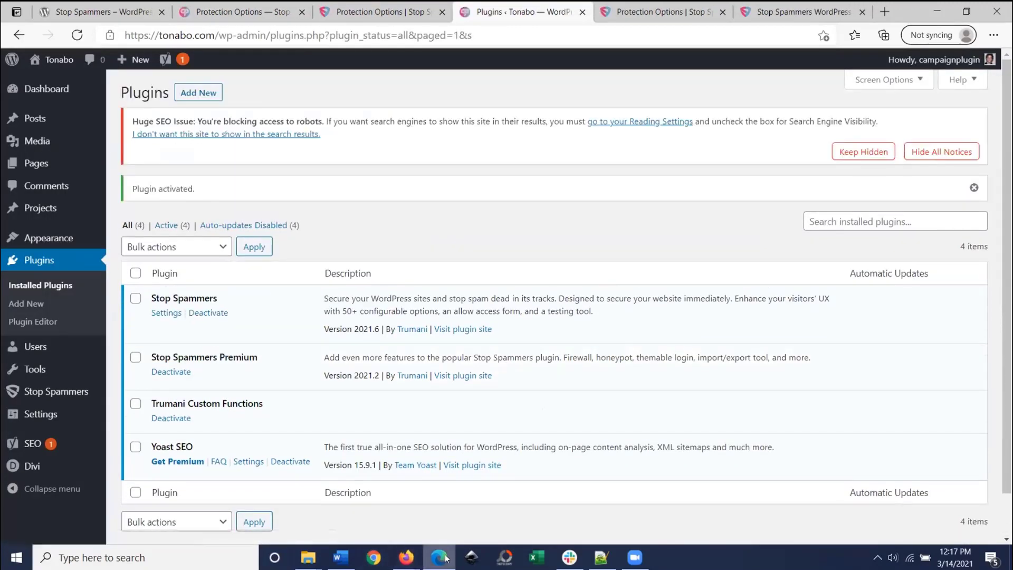
Step: Reload the Tonabo login page in Firefox to see the updated sign-in form
mouse_move(407, 557)
click(456, 523)
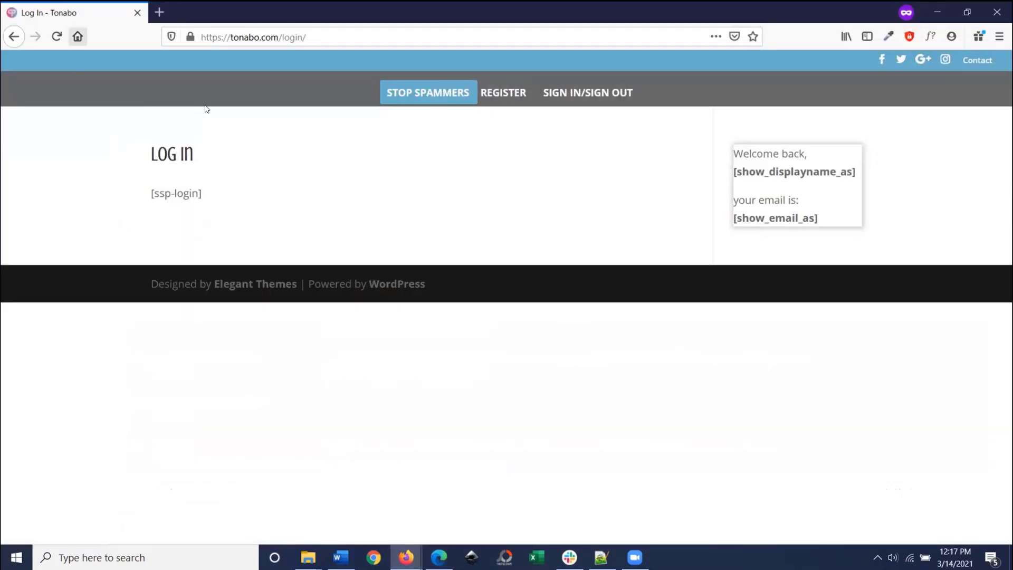
key(F5)
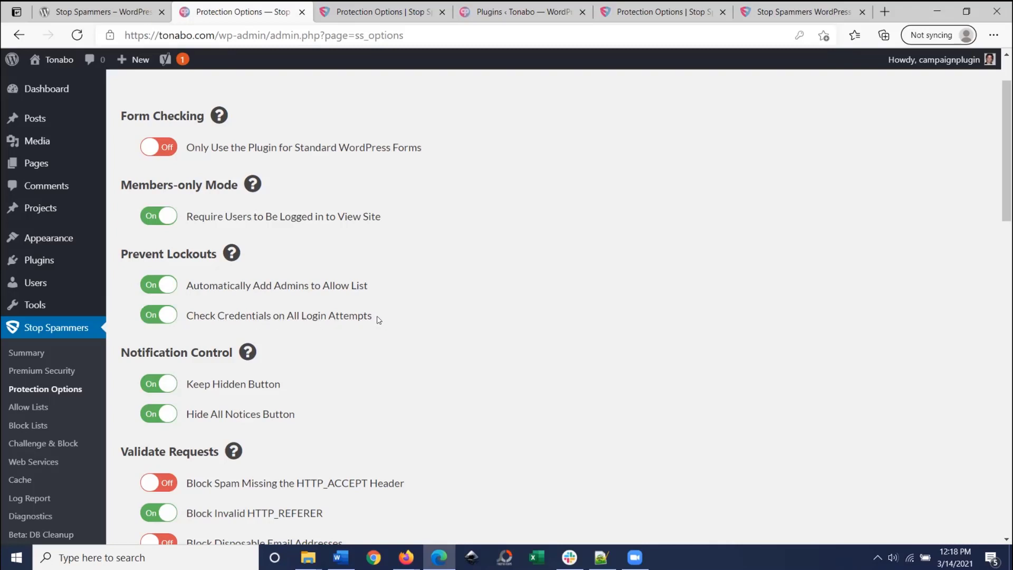
click(192, 328)
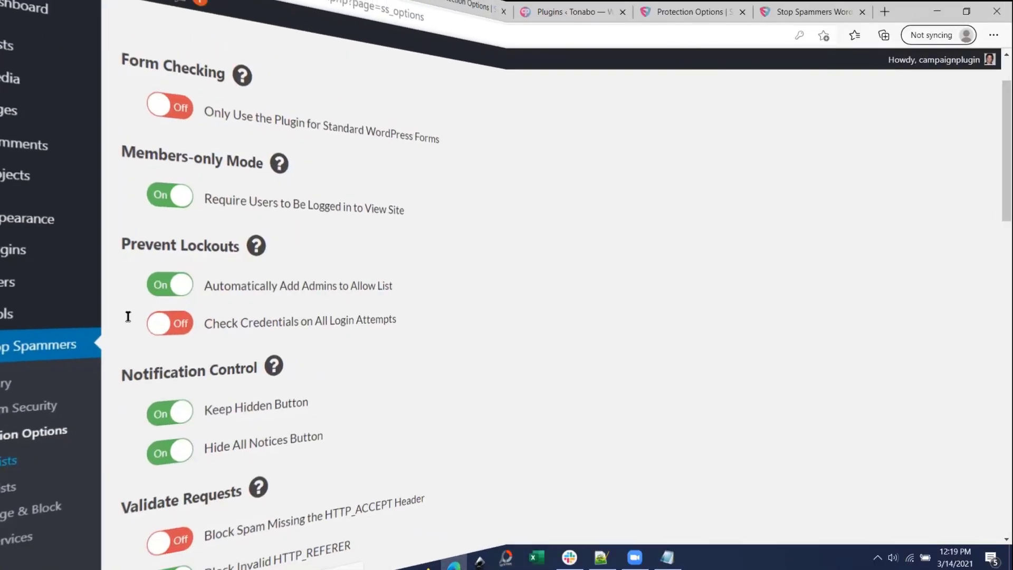
click(28, 407)
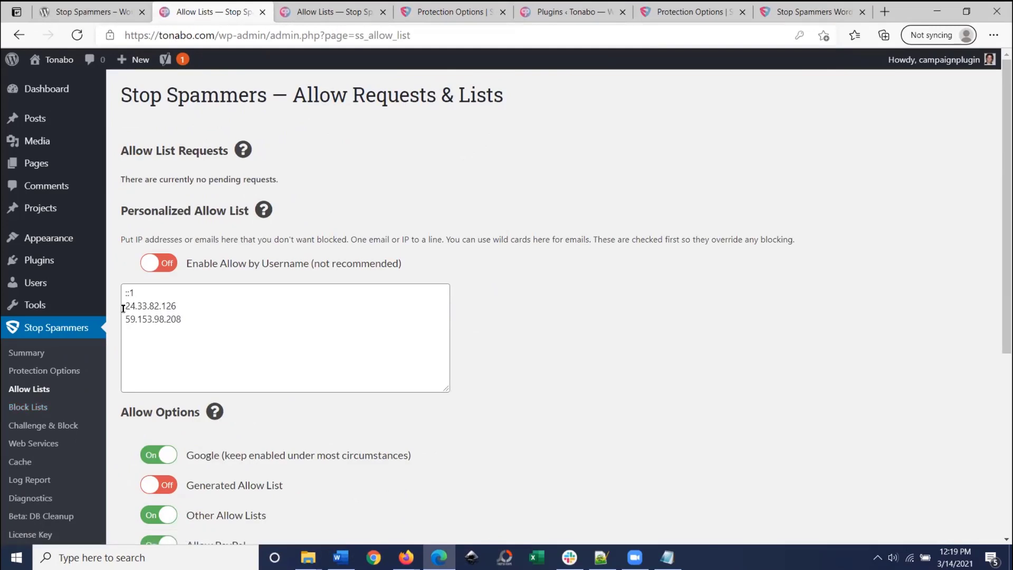
drag(126, 305, 184, 318)
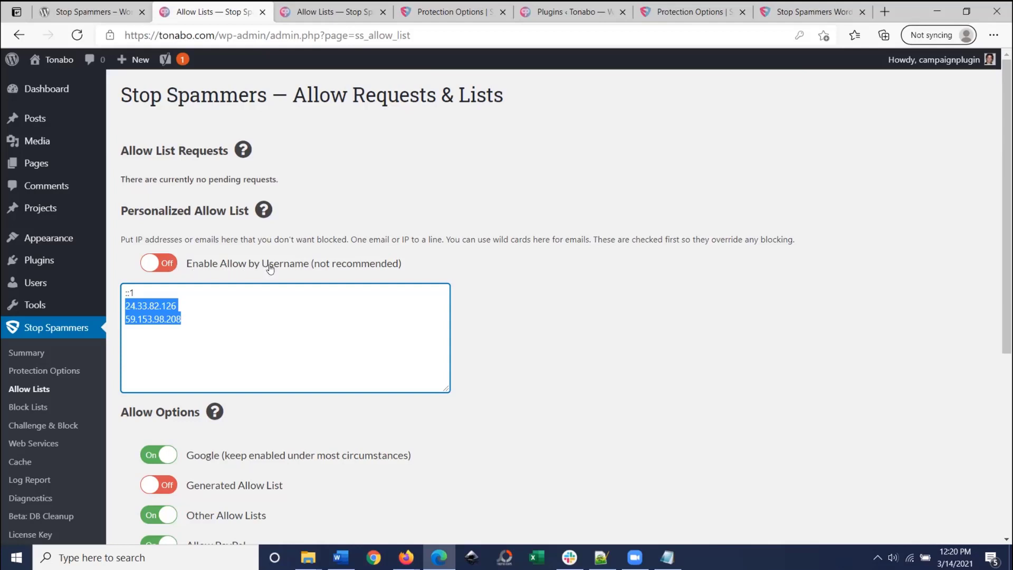
click(170, 267)
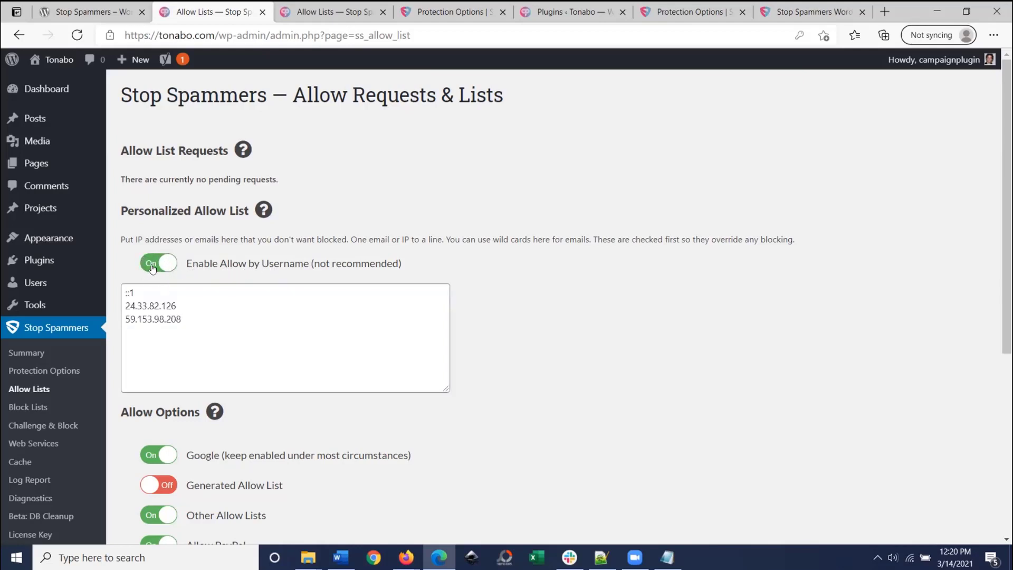
click(153, 265)
click(43, 371)
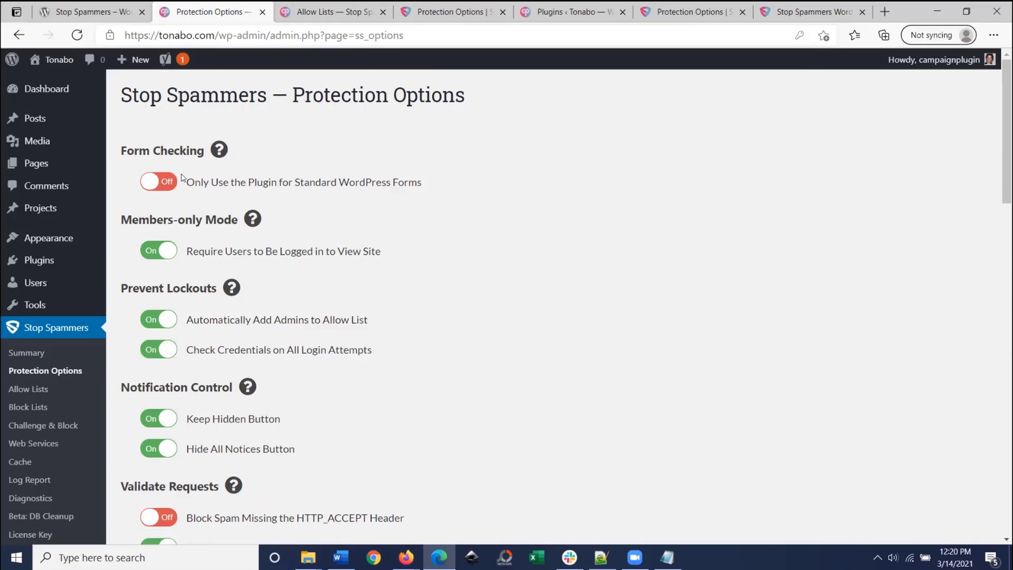
Step: Open the Plugins list in a new browser tab and switch to it
scroll(158, 179, down, 3)
scroll(146, 170, down, 1)
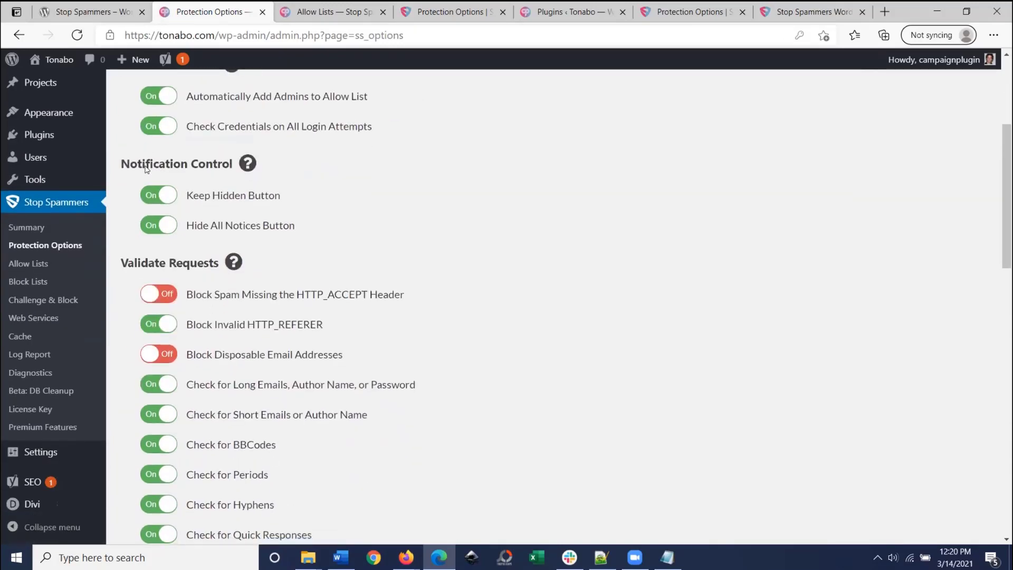
scroll(162, 98, down, 1)
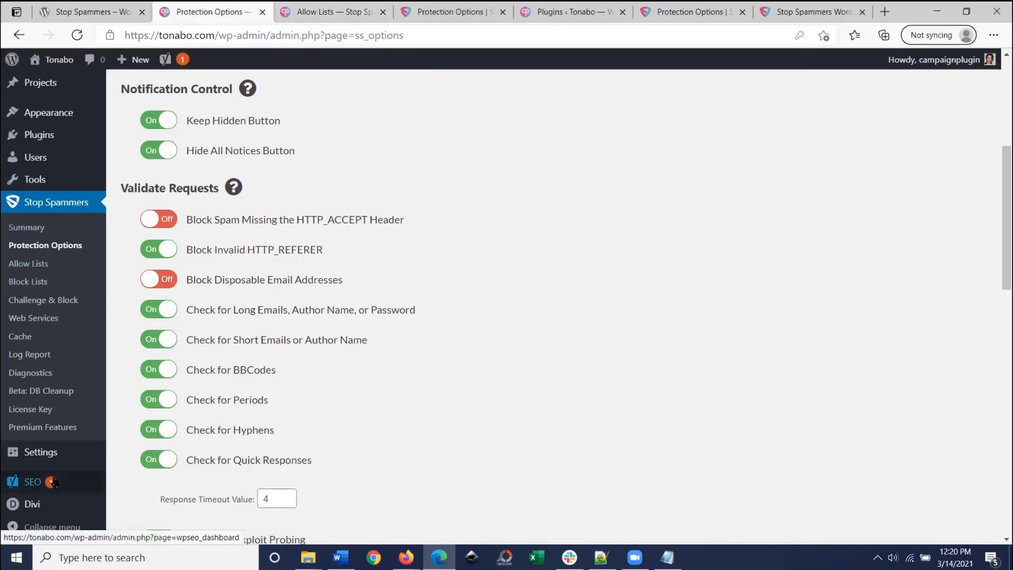
right_click(47, 136)
click(113, 140)
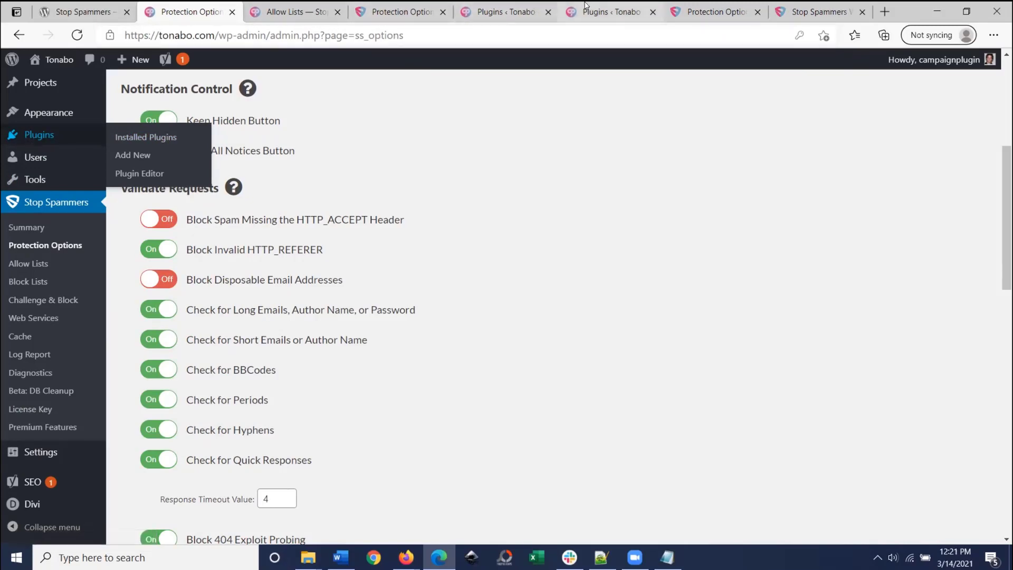
click(606, 11)
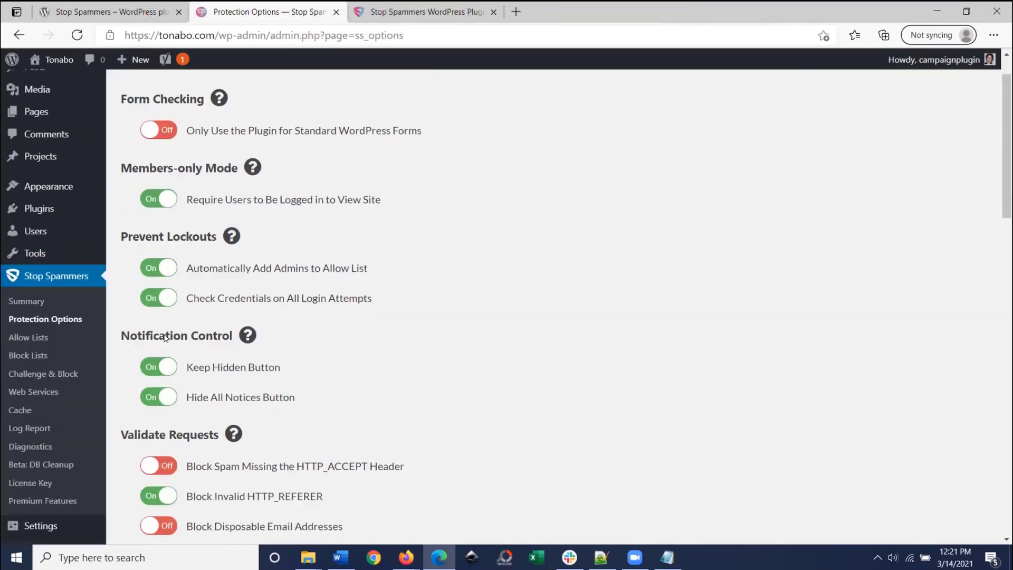
Step: Highlight the Hide All Notices Button option text, then clear the selection
scroll(165, 338, down, 2)
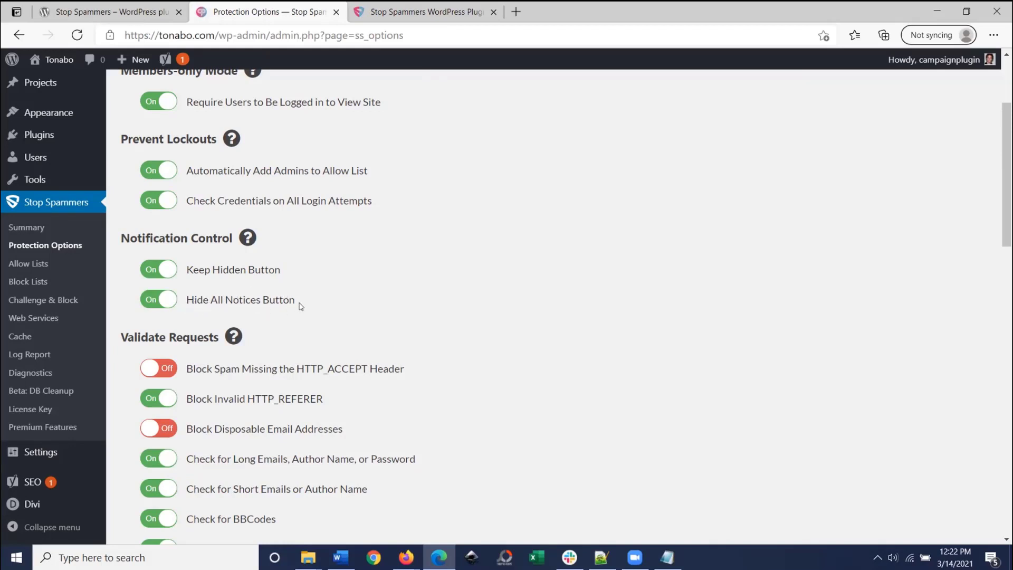
drag(310, 300, 177, 302)
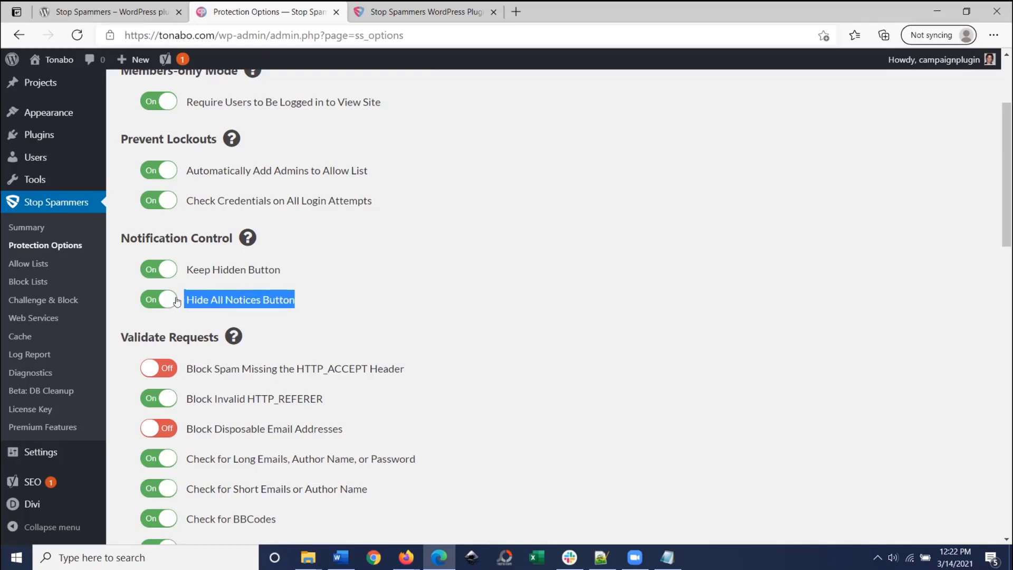
click(365, 285)
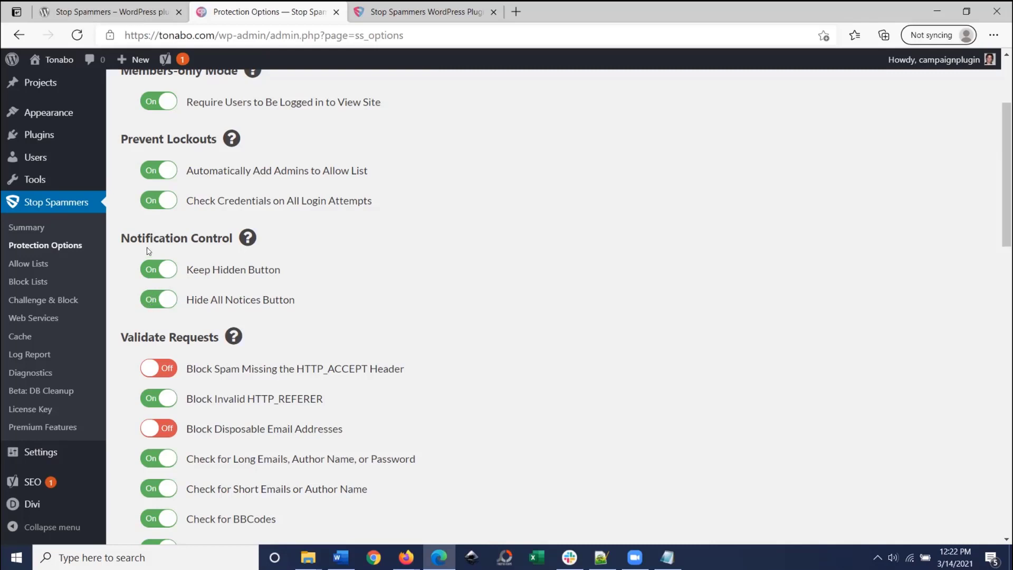
Step: Set both Hide All Notices Button and Keep Hidden Button to Off
click(150, 301)
click(170, 274)
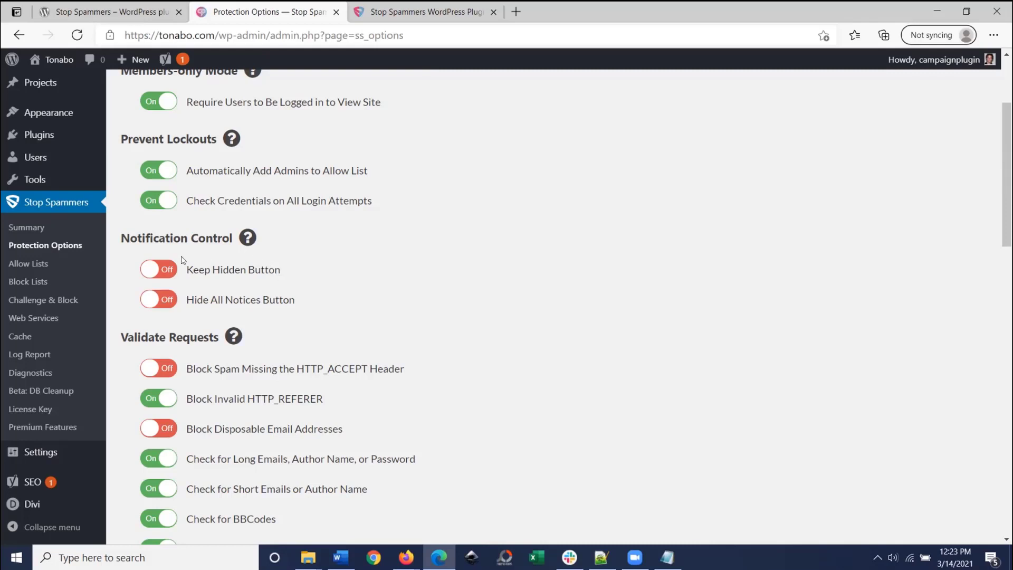
Step: Scroll to the Validate Requests checks and highlight the Check for Long Emails and Check for Short Emails settings
scroll(153, 259, down, 2)
scroll(146, 253, down, 3)
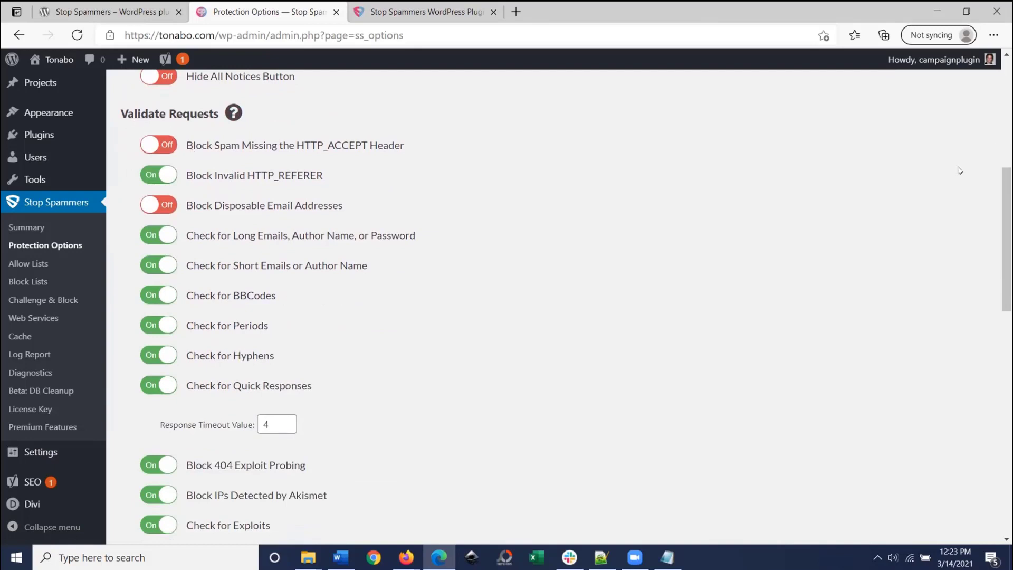
scroll(120, 88, down, 1)
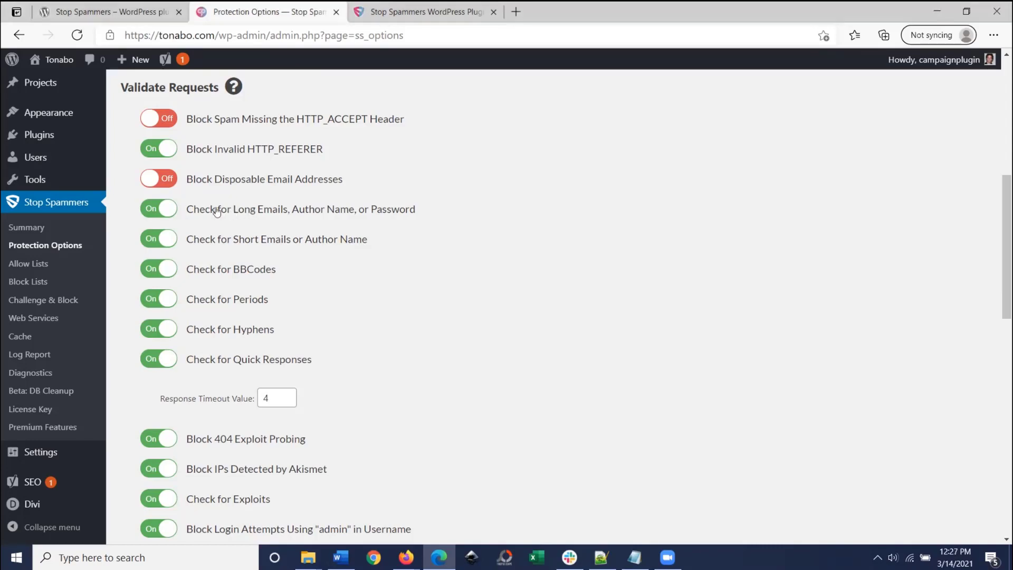
drag(416, 210, 184, 212)
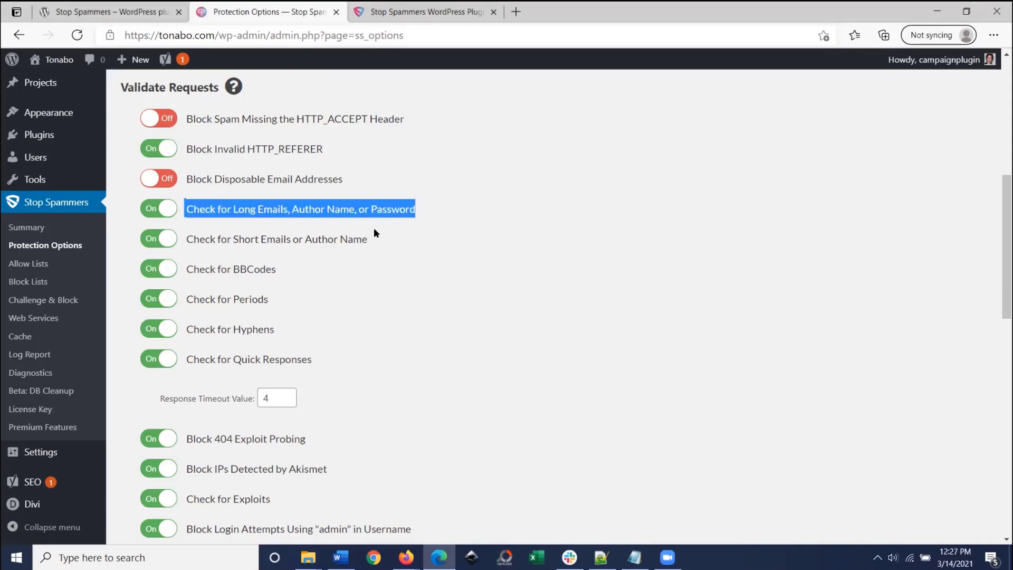
drag(379, 241, 186, 211)
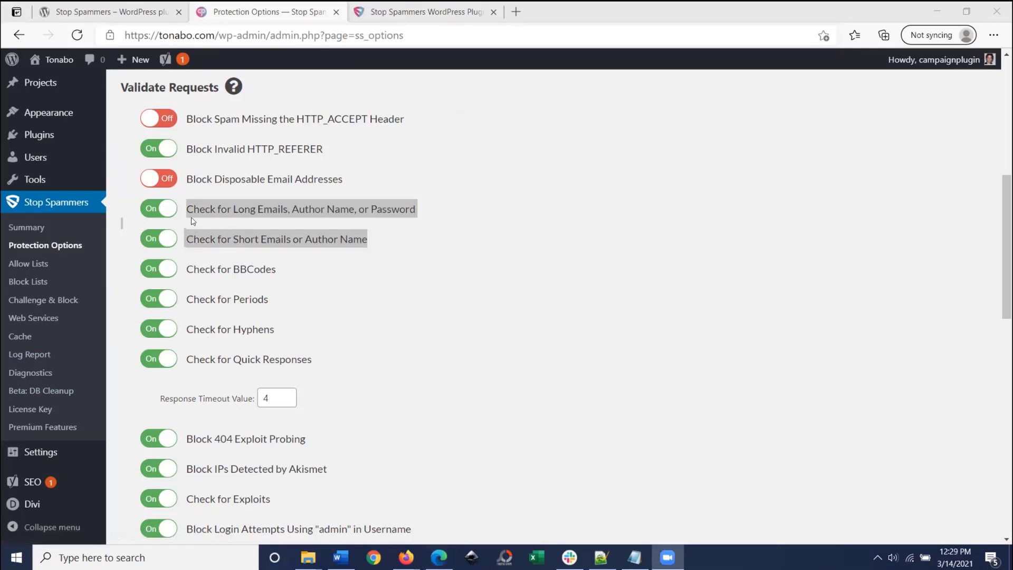
Step: Open the Log Report and highlight the '404 on Exploit Attempt' and 'Bad Cache' reasons
click(24, 355)
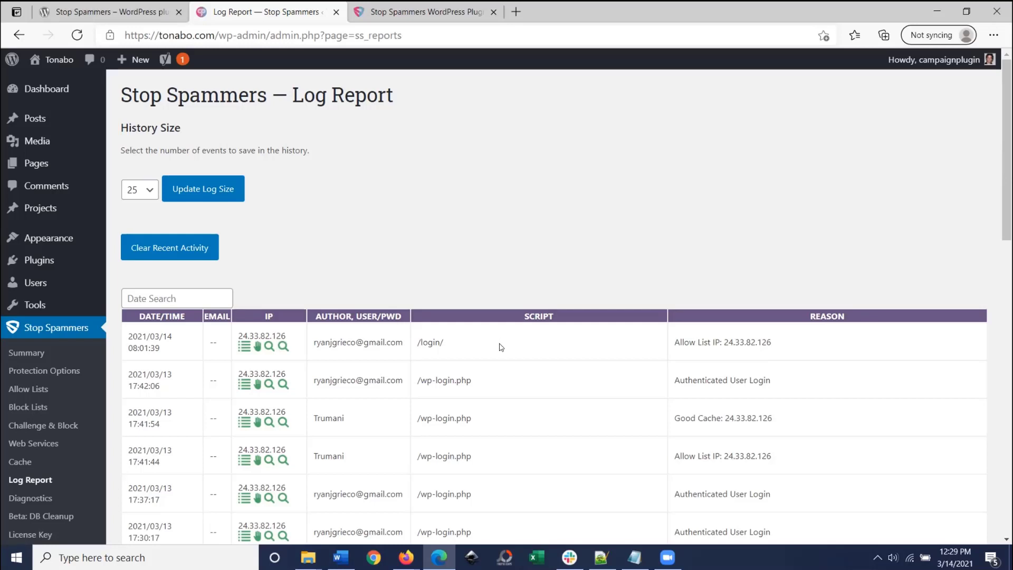
scroll(496, 346, down, 1)
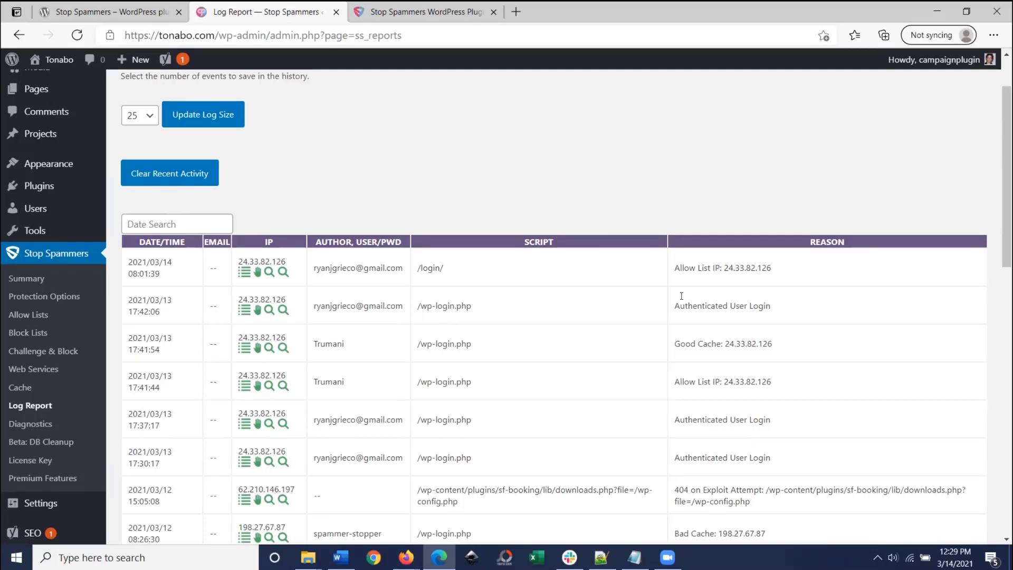
scroll(627, 339, down, 1)
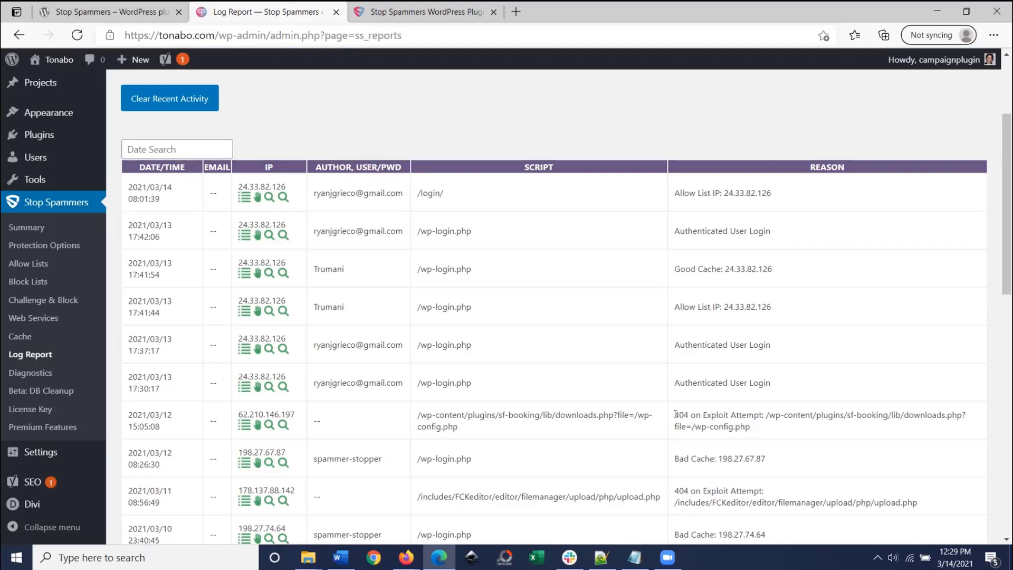
drag(675, 415, 760, 416)
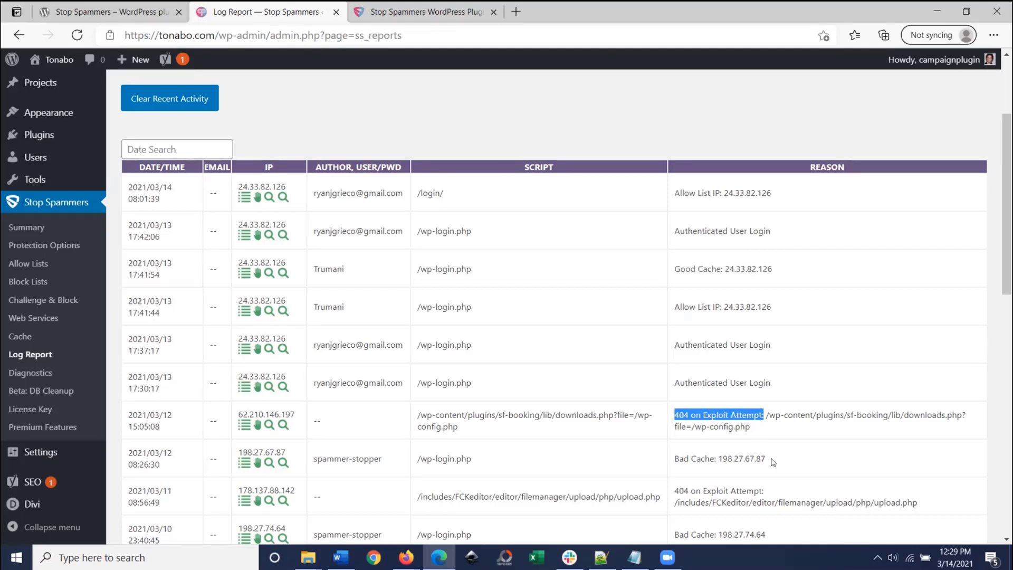
drag(772, 459, 673, 462)
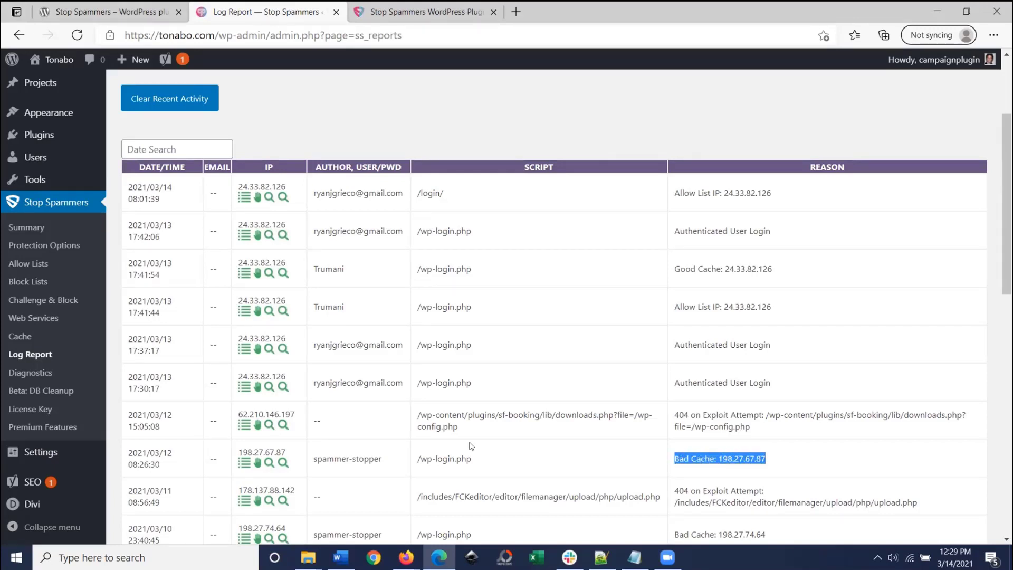
scroll(502, 463, down, 6)
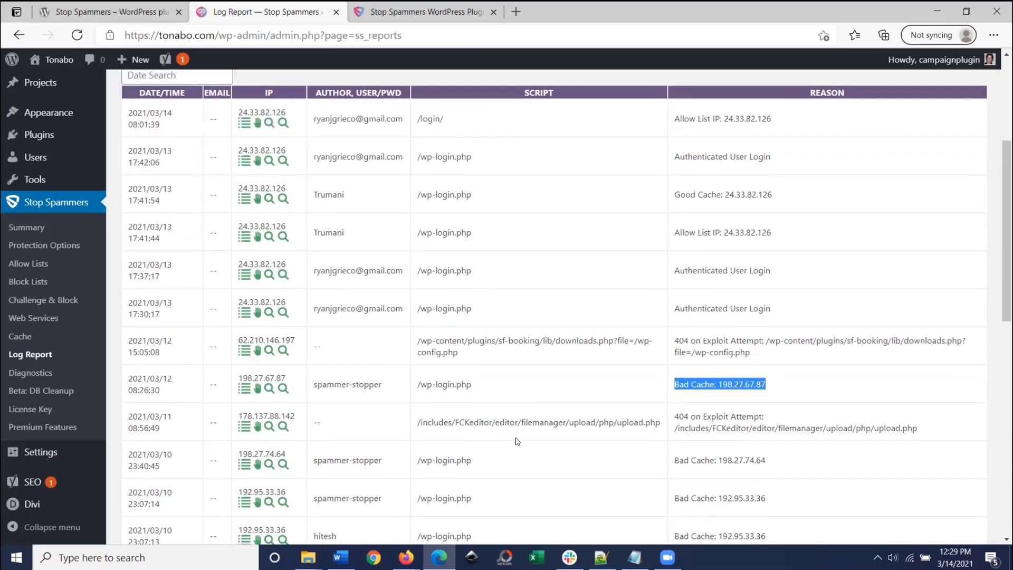
scroll(707, 303, down, 3)
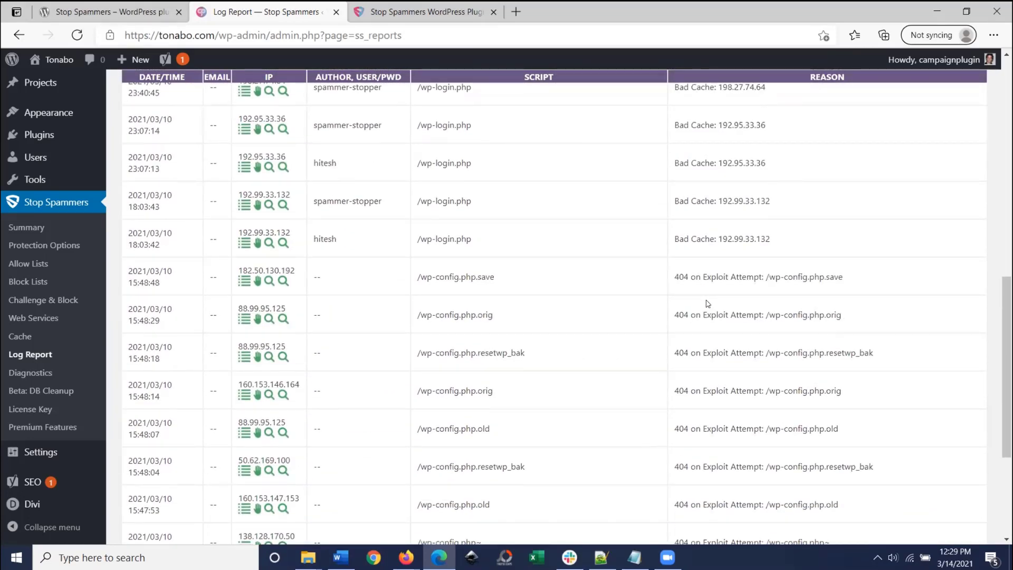
scroll(707, 304, down, 4)
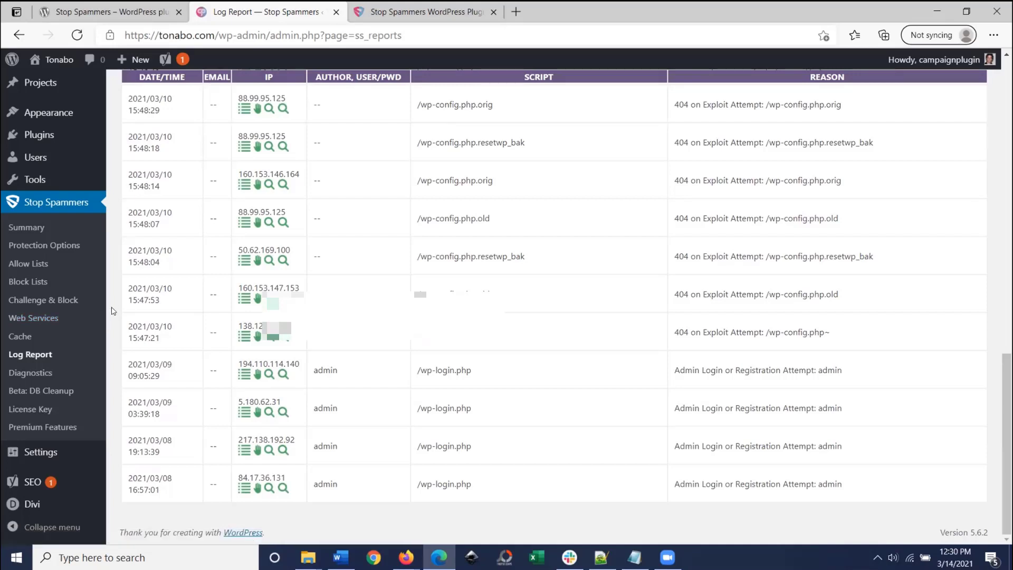
mouse_move(62, 451)
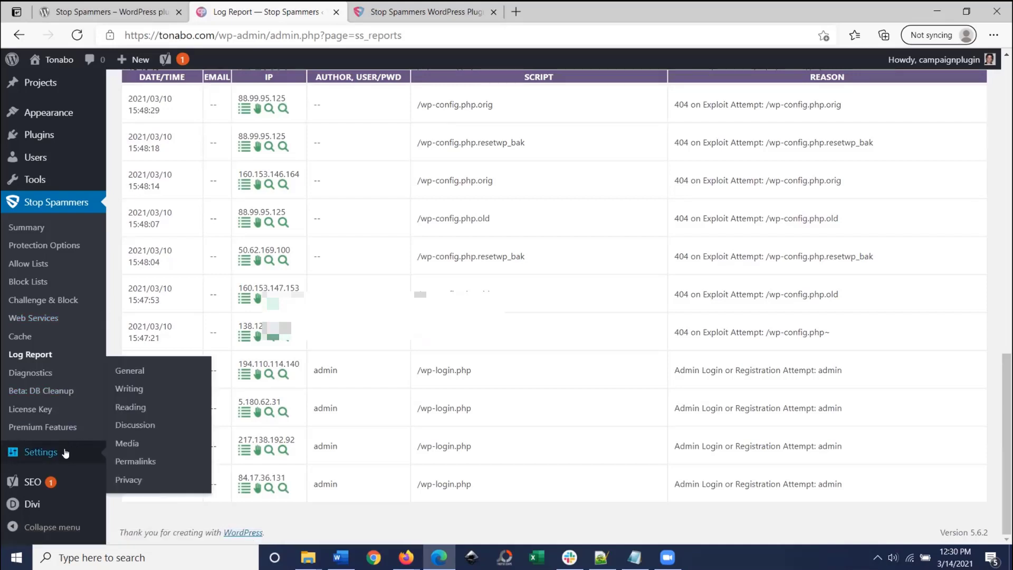
Step: Check the Administration Email Address in General Settings, then go to Stop Spammers Allow Lists
click(128, 377)
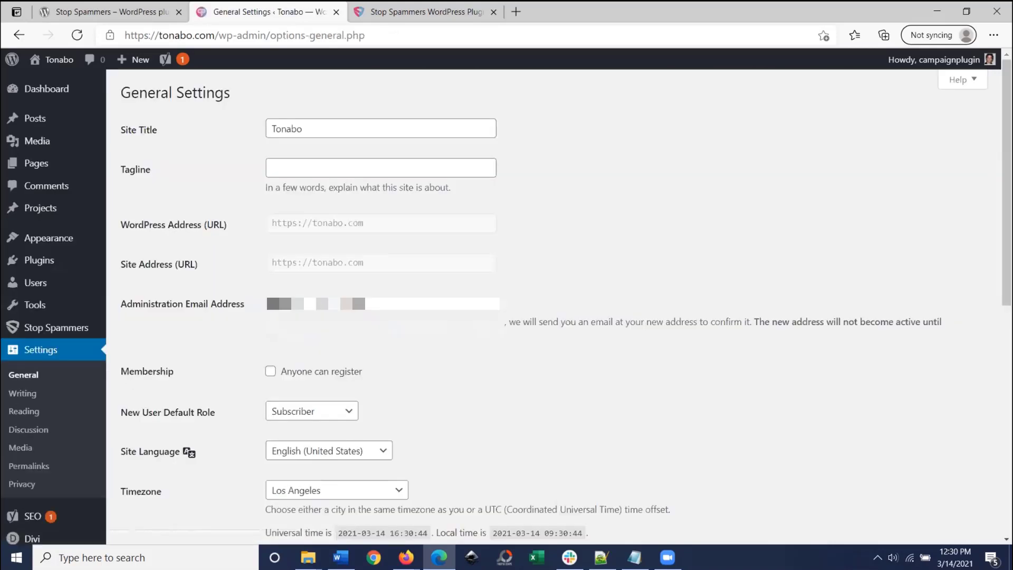
click(440, 289)
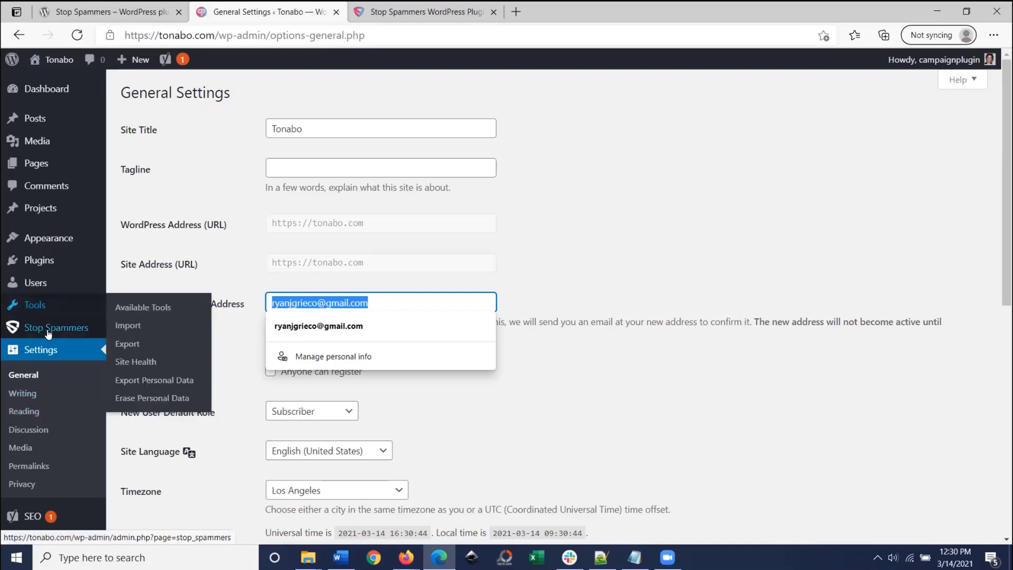
mouse_move(88, 330)
click(141, 344)
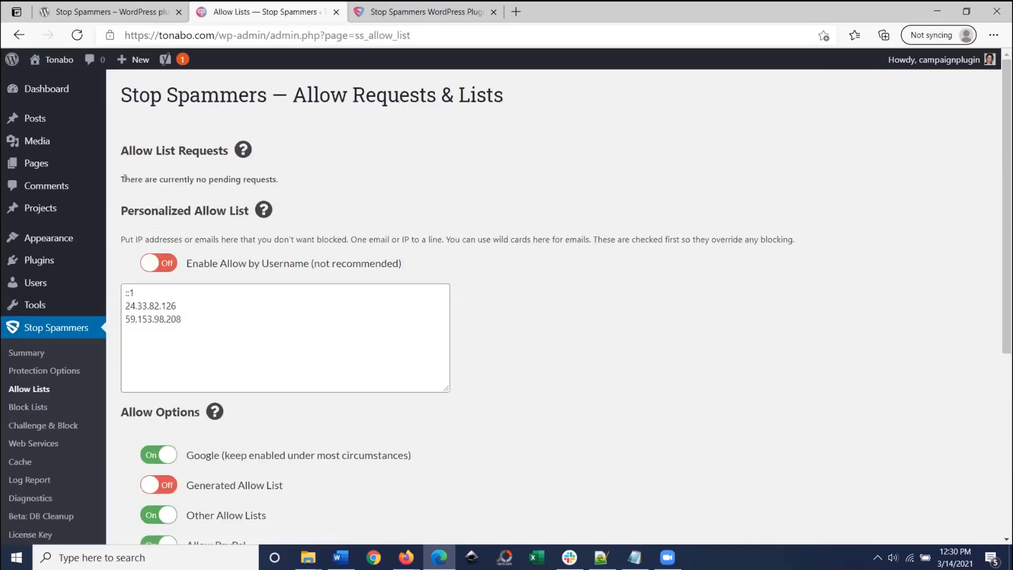
Step: Note that no allow requests are pending and place the cursor in the Personalized Allow List
drag(125, 179, 290, 175)
click(300, 174)
click(161, 339)
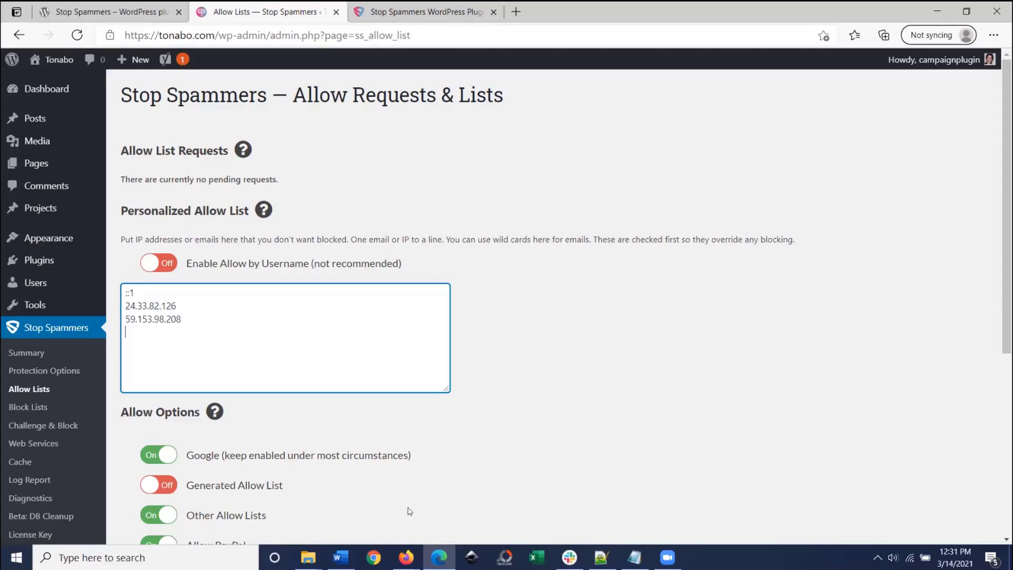
Step: Restore and move the browser window to uncover the desktop, and minimize the Notepad notes
drag(702, 22, 761, 52)
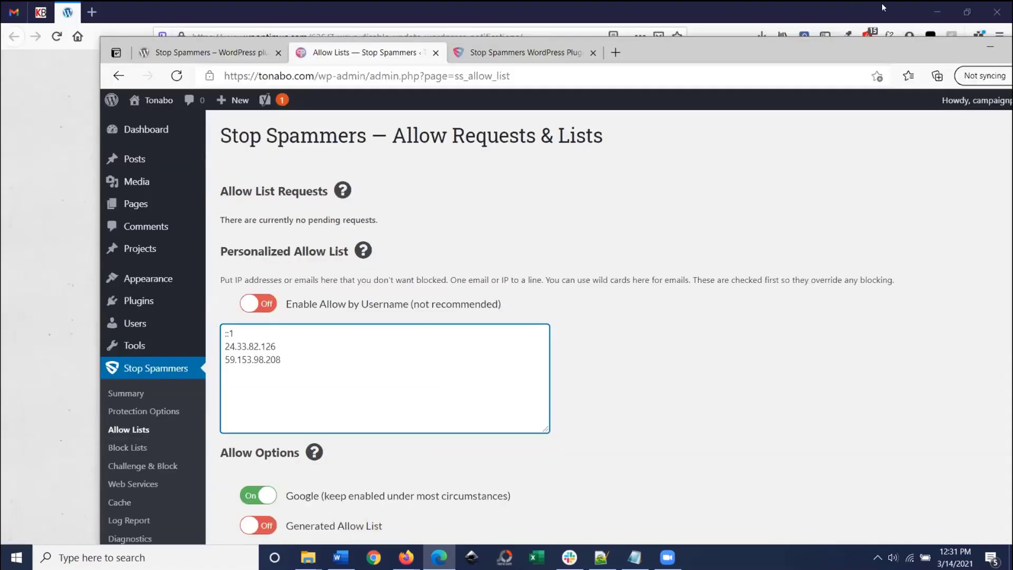
click(272, 197)
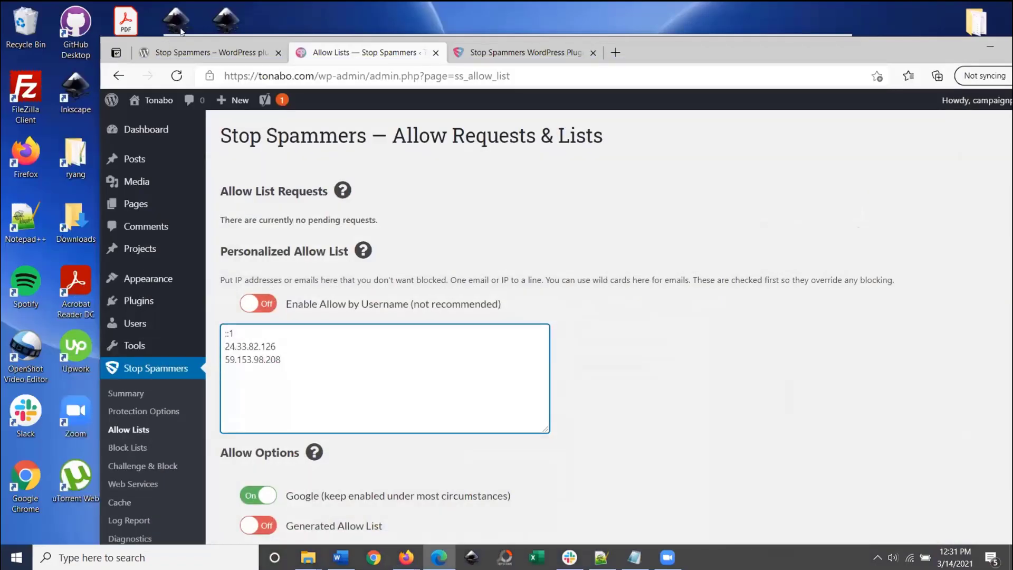
drag(850, 52, 906, 27)
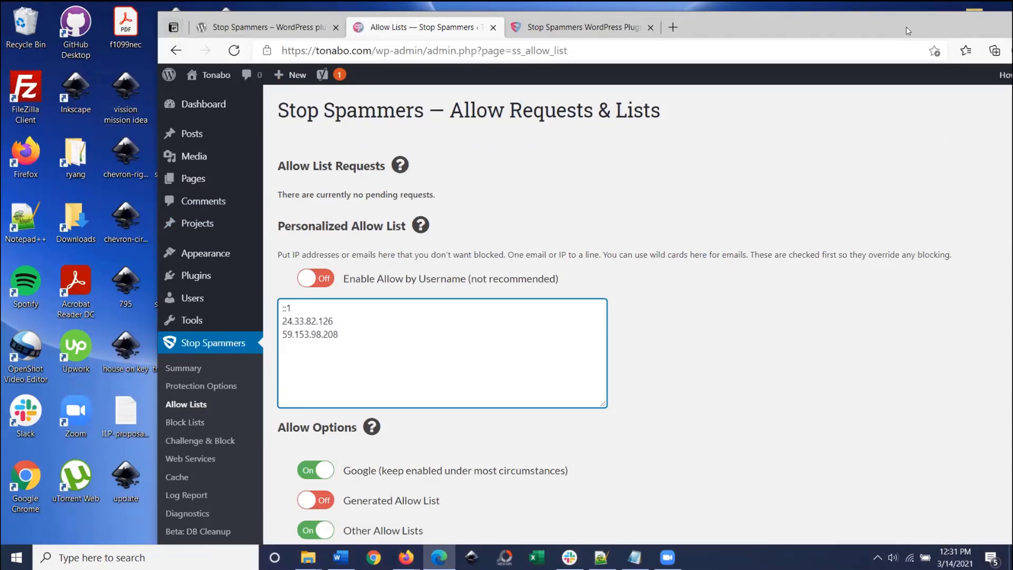
drag(906, 26, 790, 125)
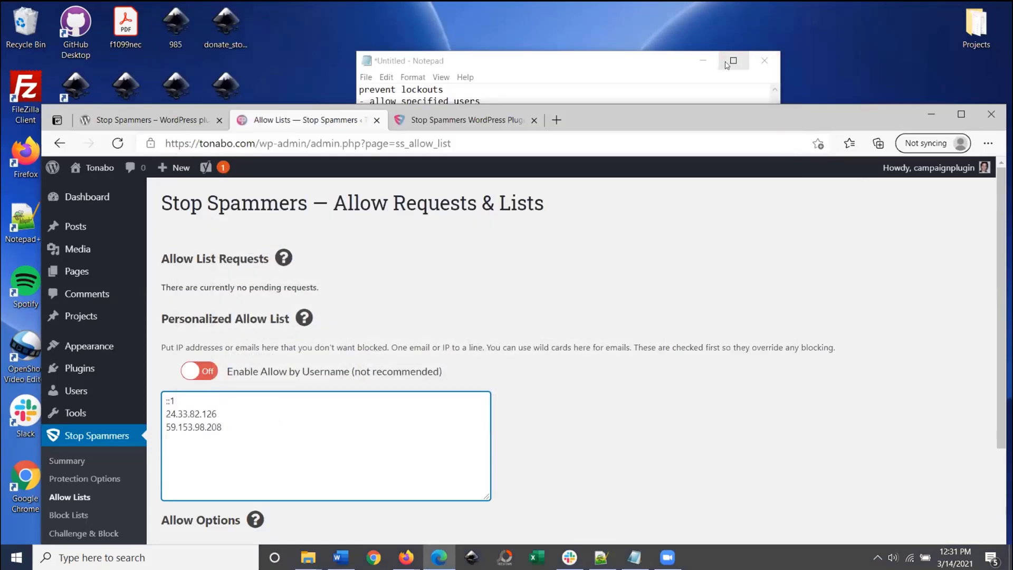
click(700, 66)
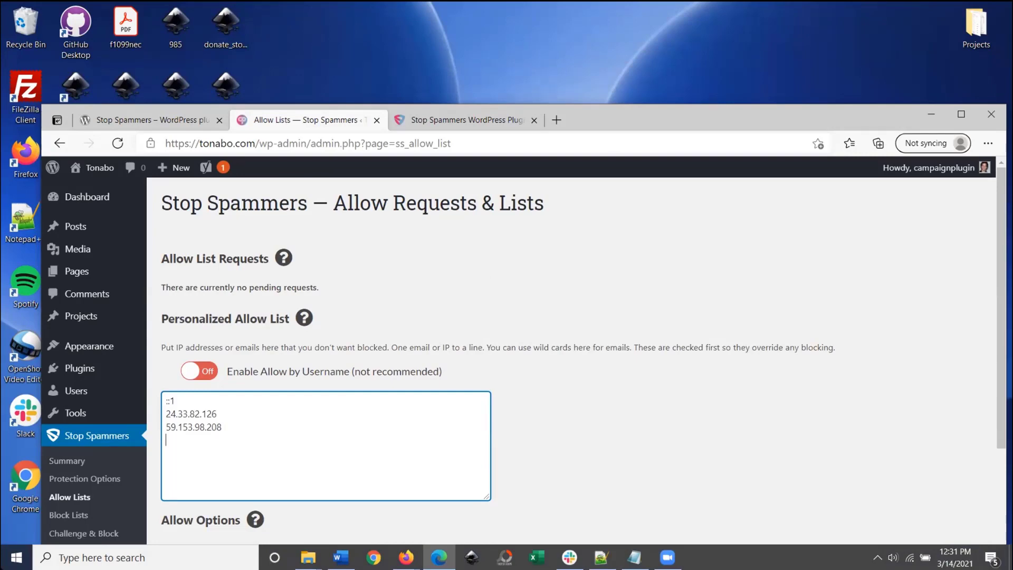
Step: Search Windows for 'tor', dismiss the results, and minimize the browser to show the desktop
key(super)
text(tor)
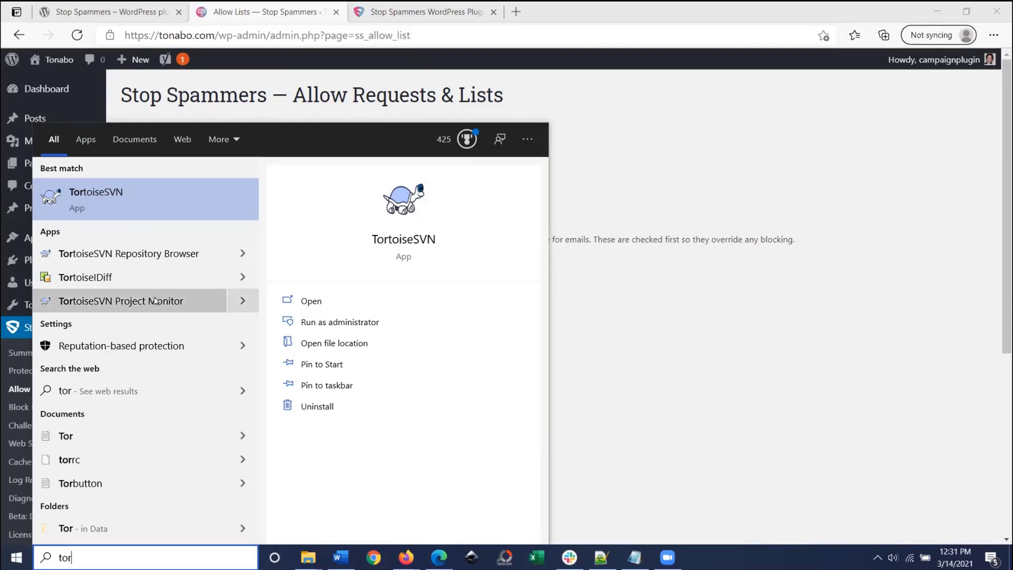
click(628, 312)
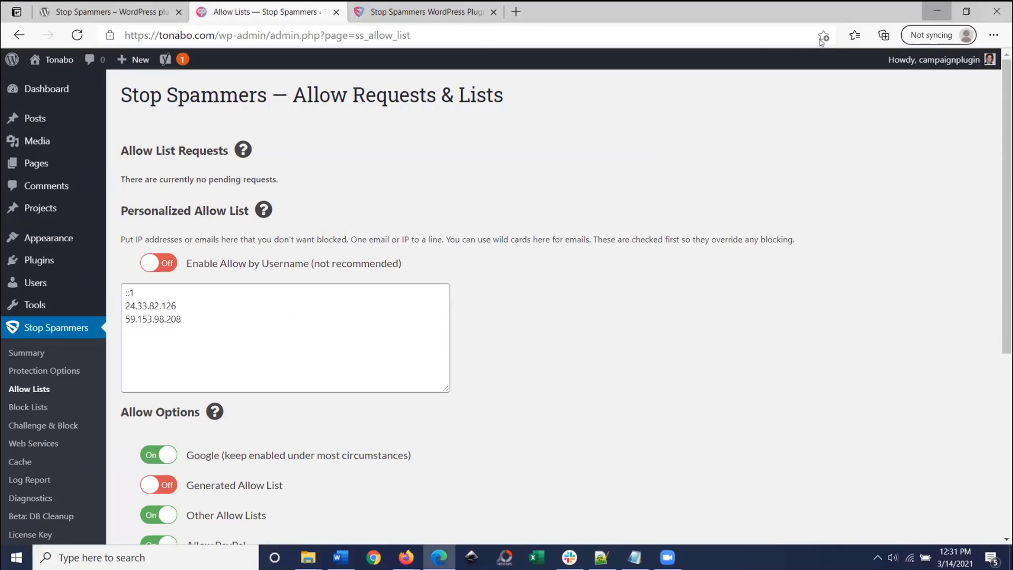
click(937, 11)
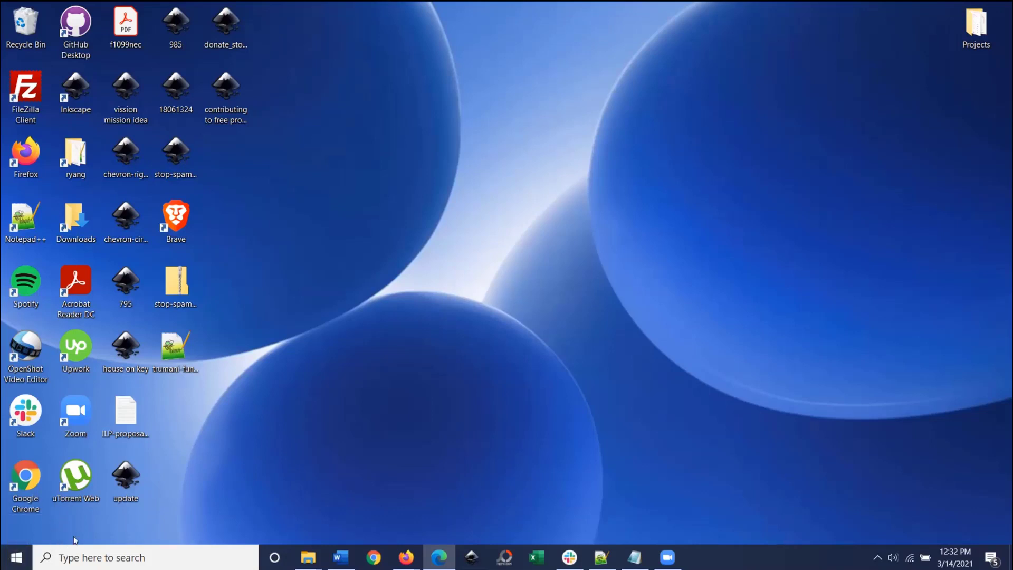
Step: Search Windows for 'tor bro' and launch Start Tor Browser
click(87, 555)
text(t)
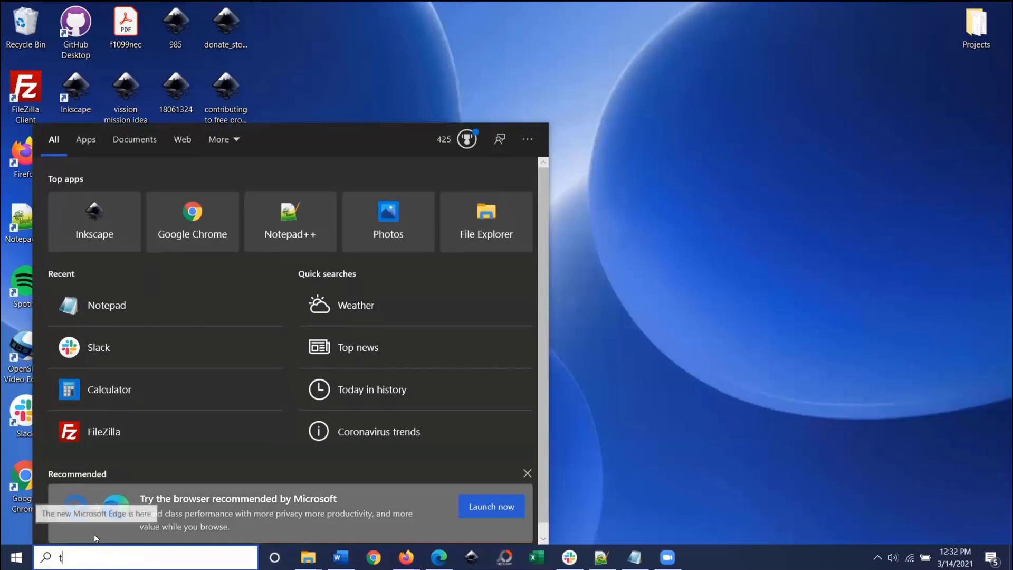
text(p)
key(BackSpace)
text(or)
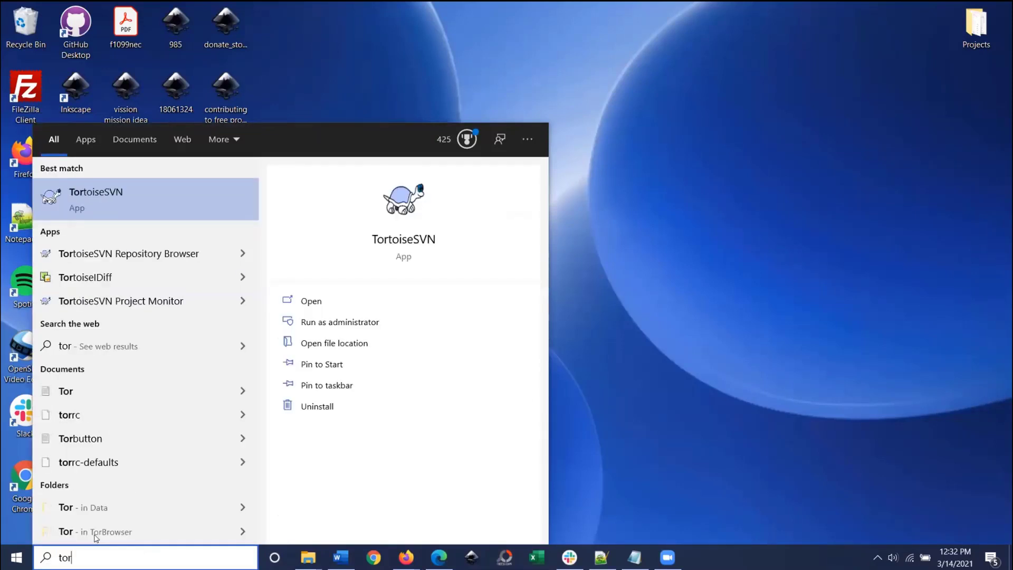
text( bro)
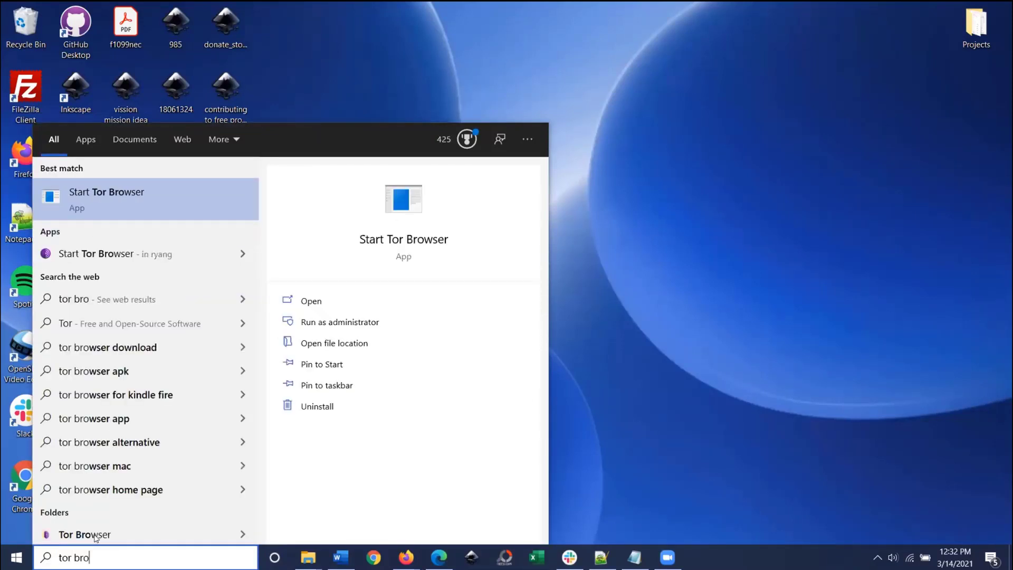
click(157, 258)
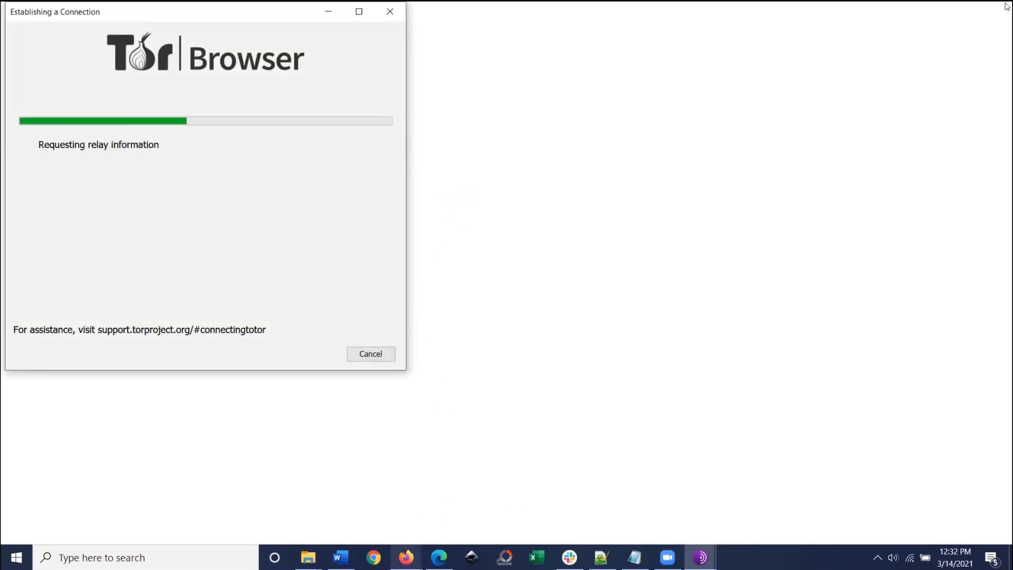
Step: Minimize Firefox, maximize the Tor Browser connection window, and return to the Allow Lists page in Edge
click(478, 498)
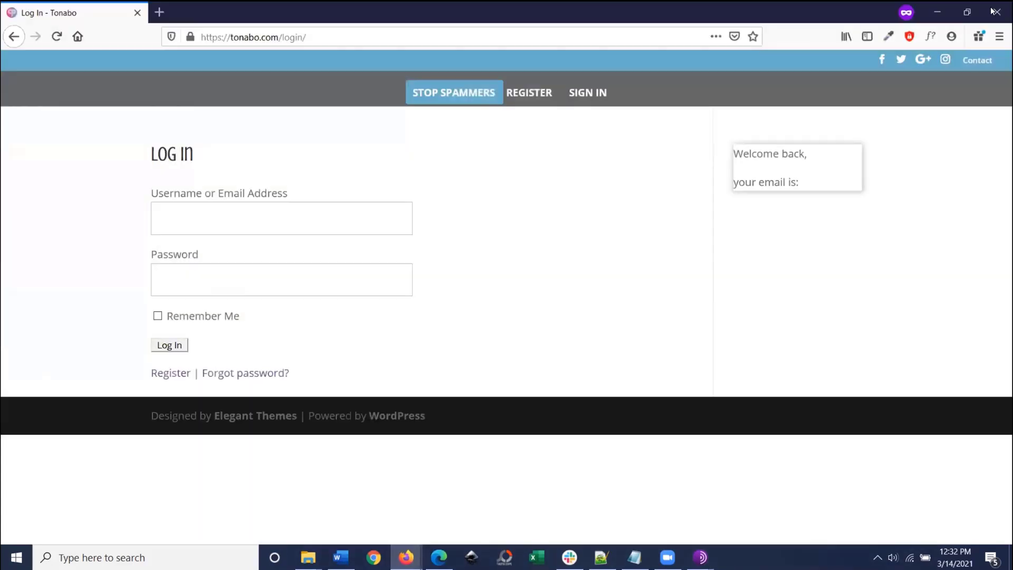
click(938, 12)
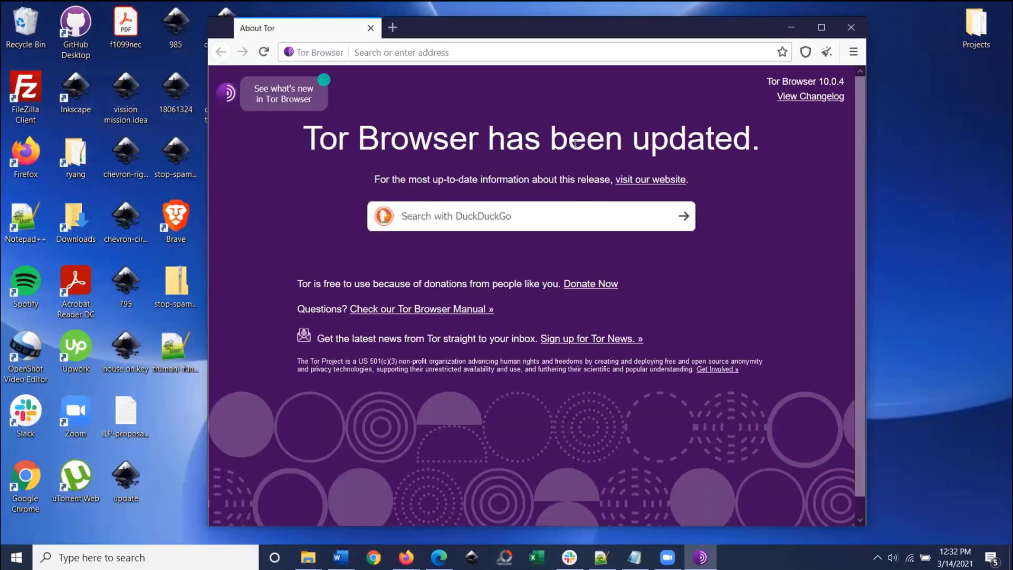
click(821, 27)
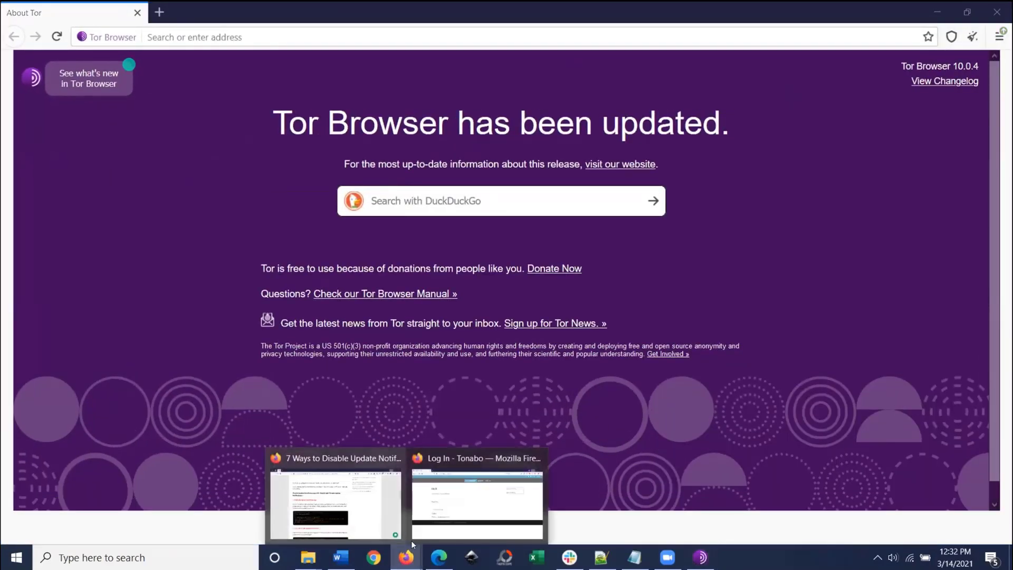
click(448, 561)
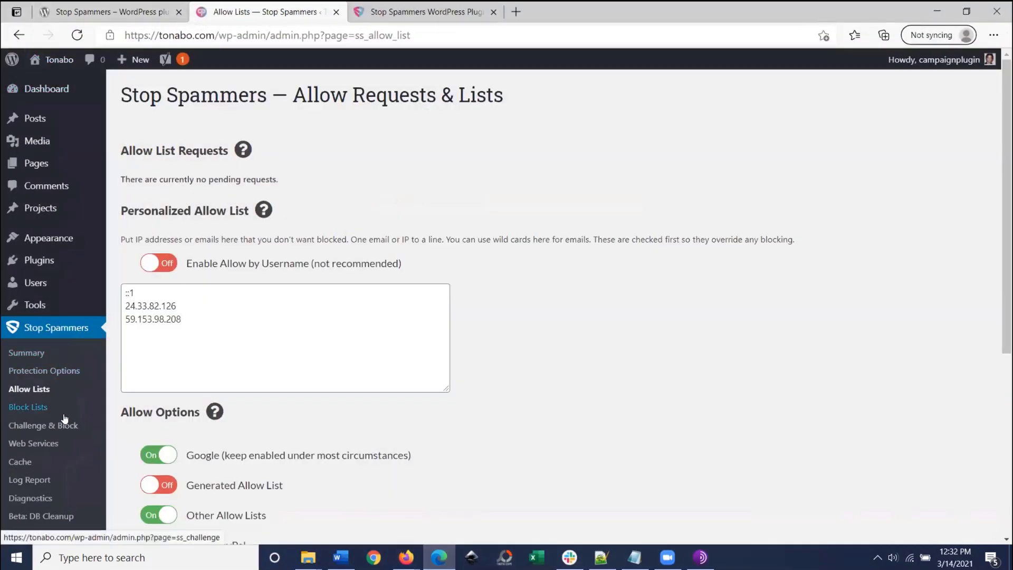
Step: On the Log Report, keep the history size at 25 events and switch to Tor Browser
scroll(42, 454, down, 2)
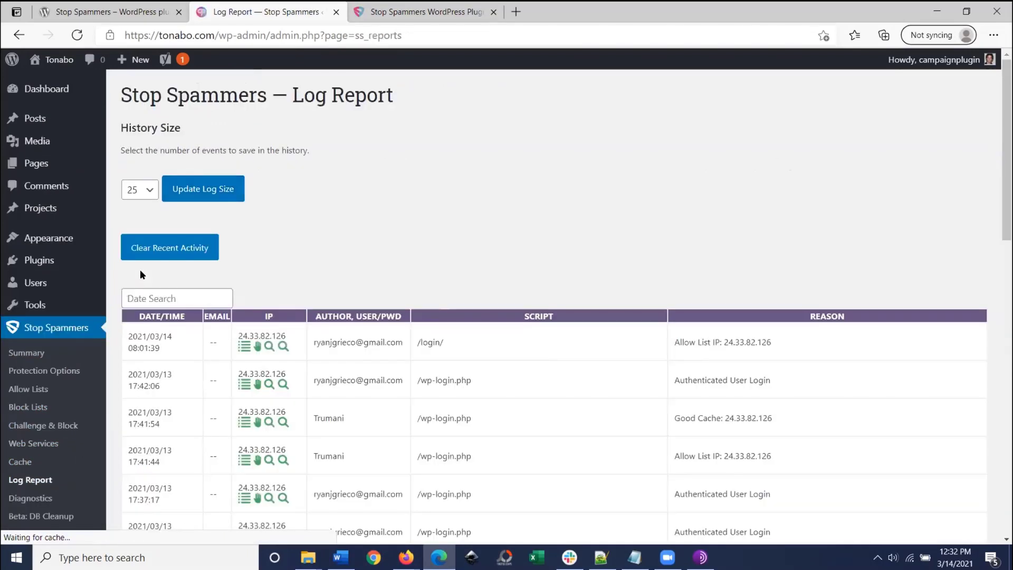
click(140, 190)
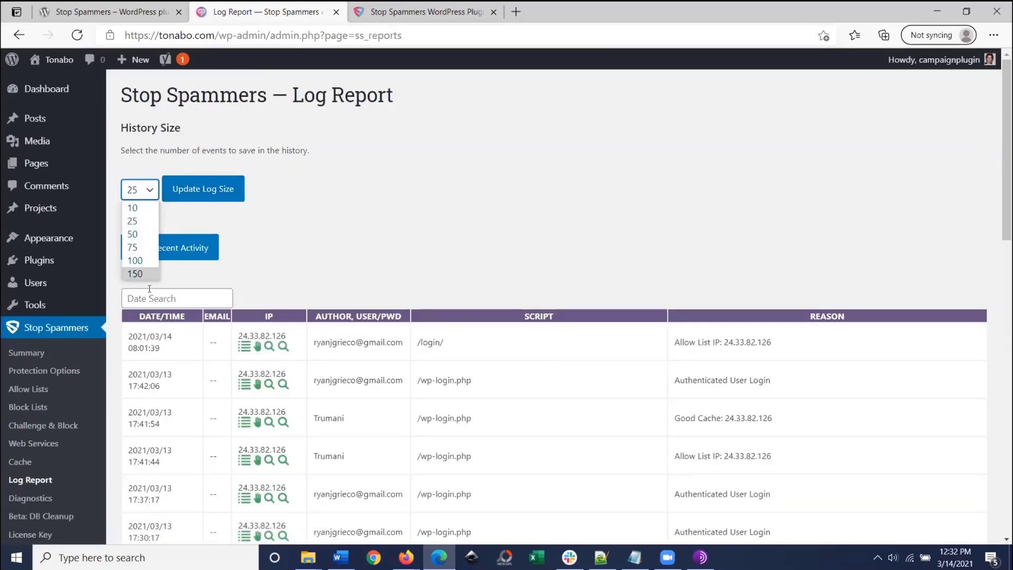
click(347, 211)
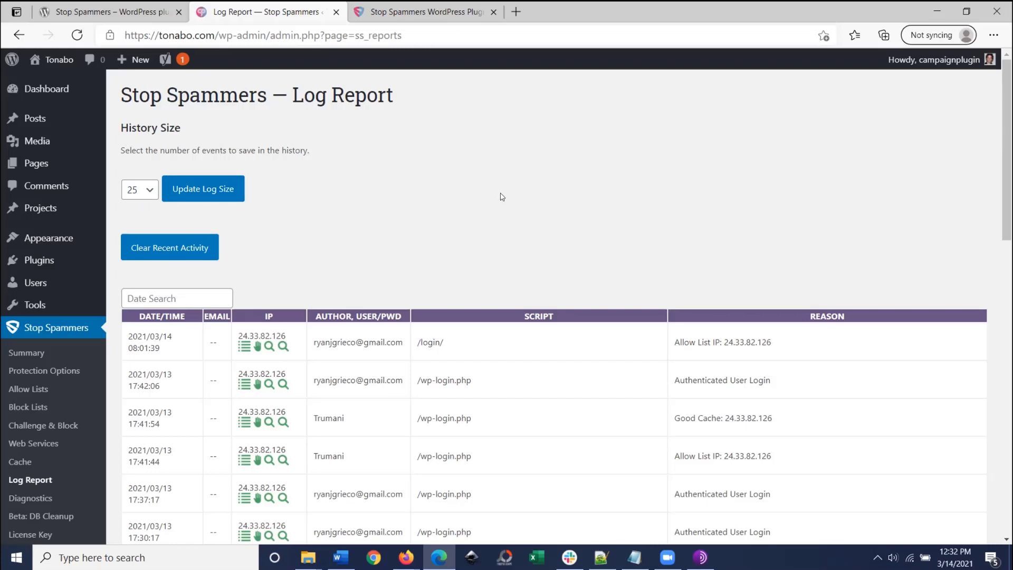
click(701, 557)
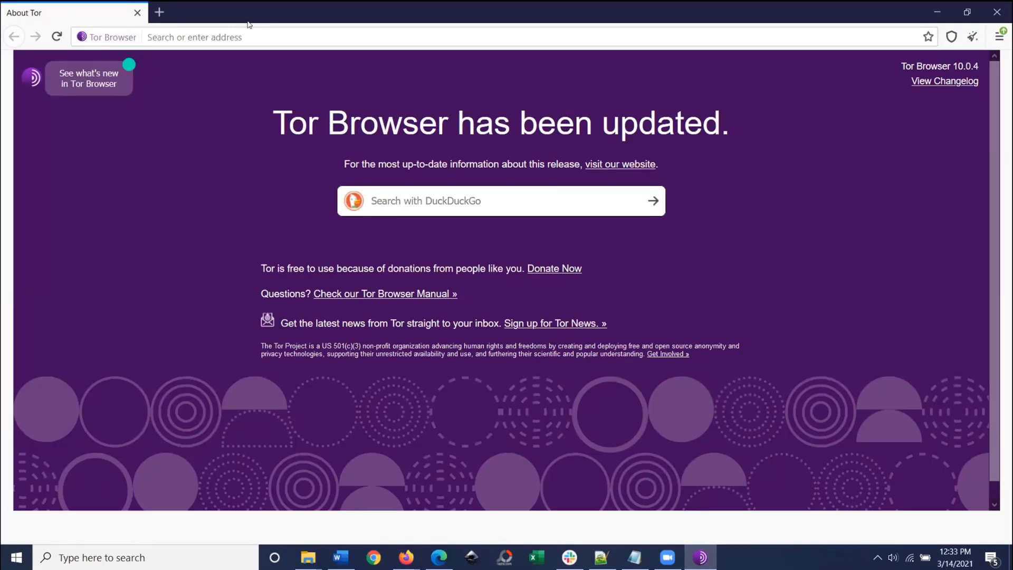
Step: Load trumani.com in the restored Tor window and enter a test email as the registration address
drag(249, 21, 250, 59)
click(239, 76)
text(tonabo.com)
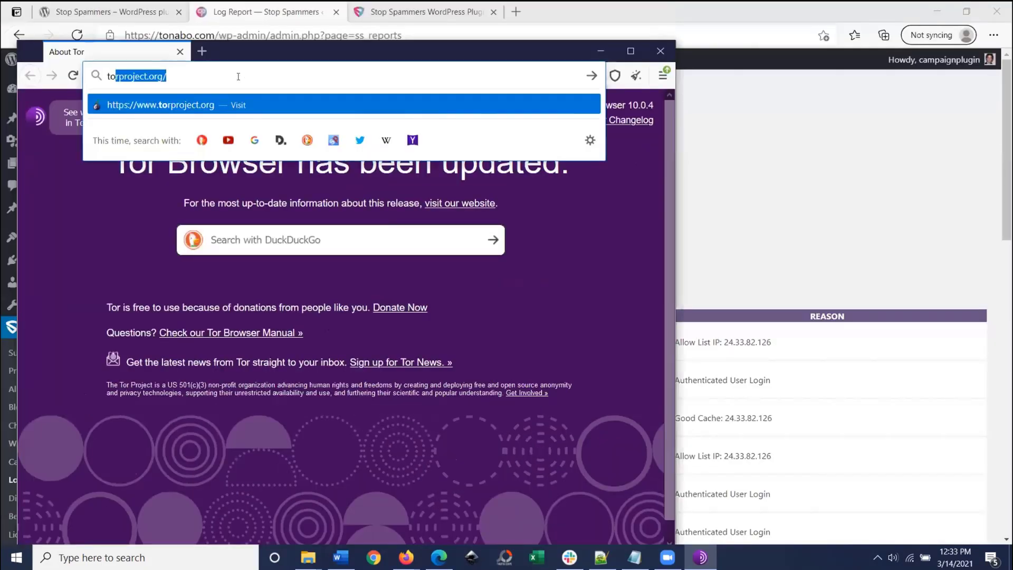
click(406, 83)
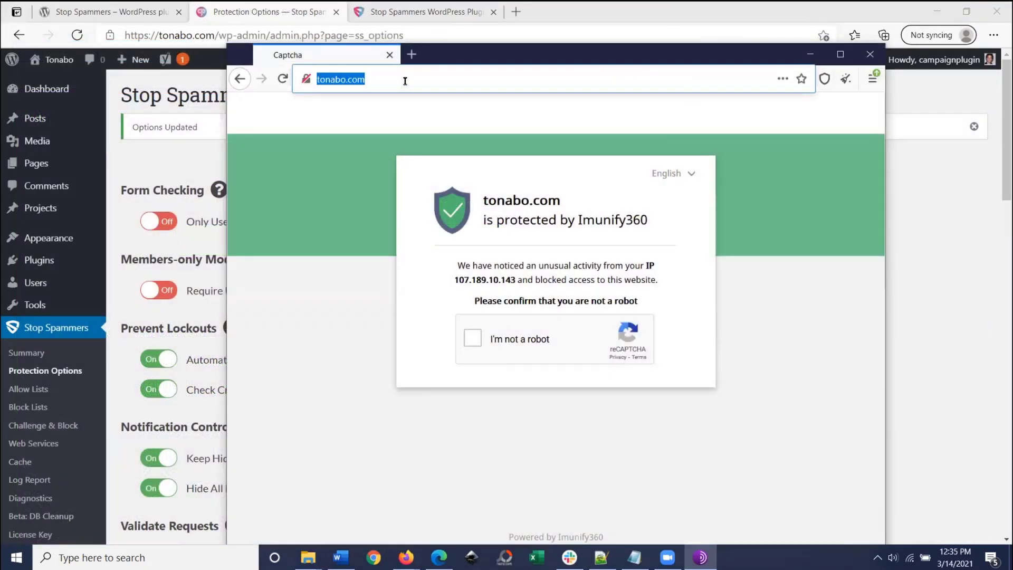
text(trumani.com/)
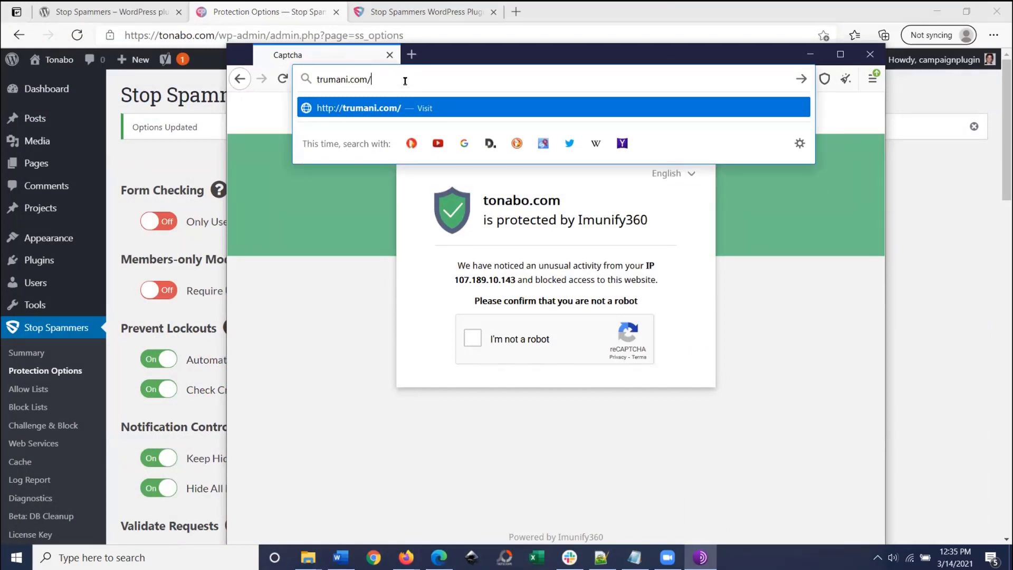
key(Return)
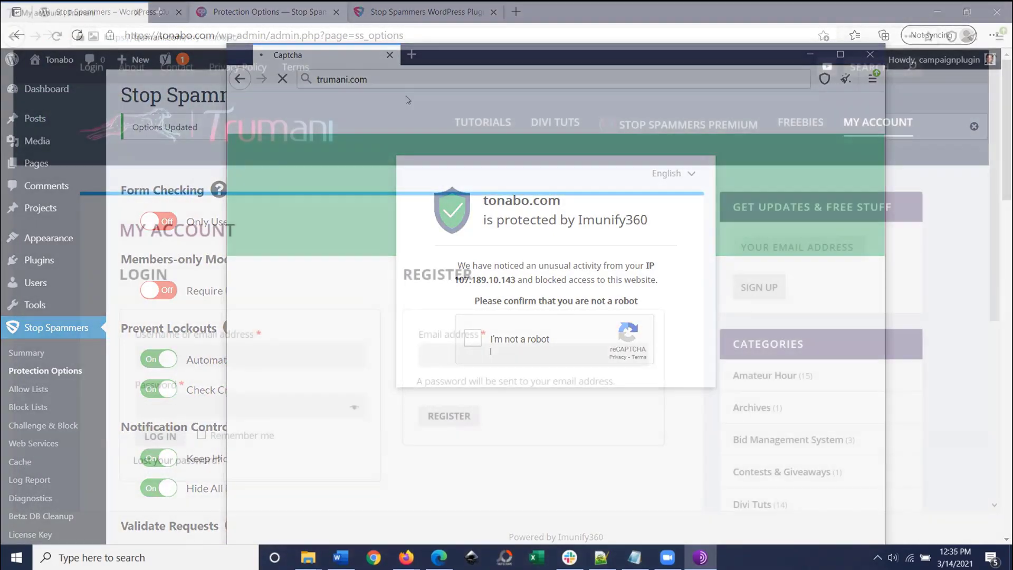
text(test@test.com)
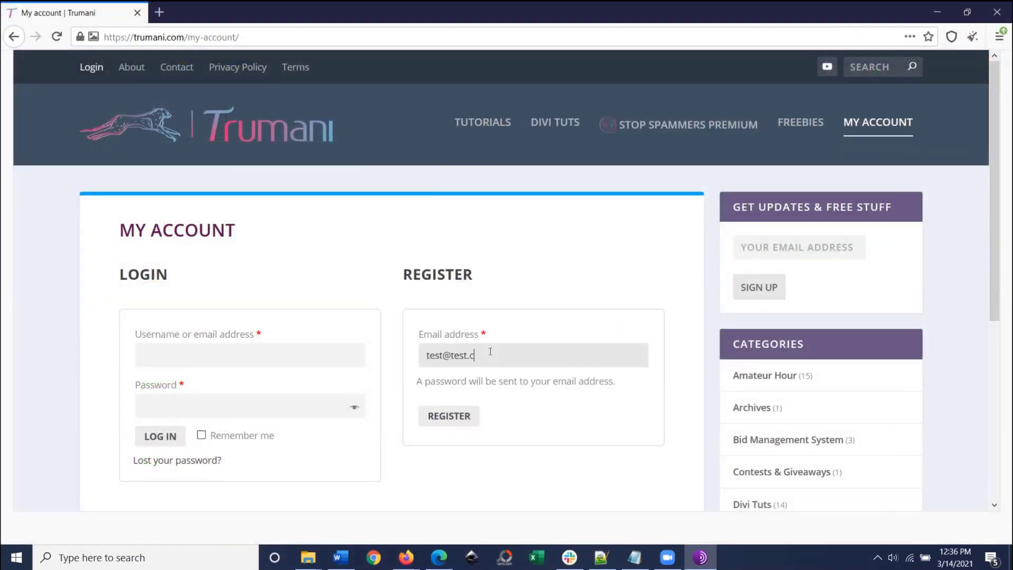
Step: Submit the trumani.com registration twice, ending on the Stop Spammers Access Denied Allow Request page
click(456, 413)
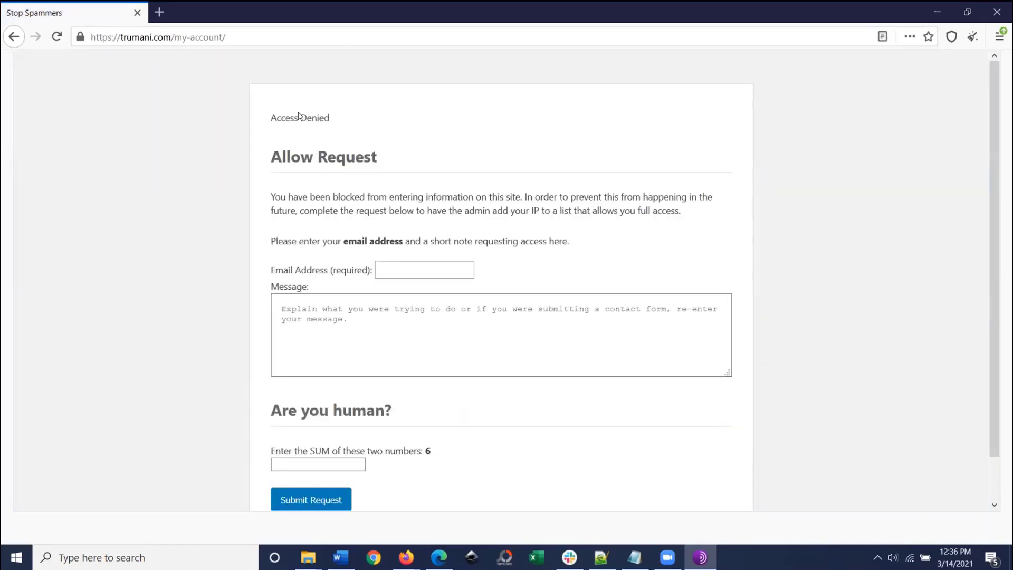
click(9, 36)
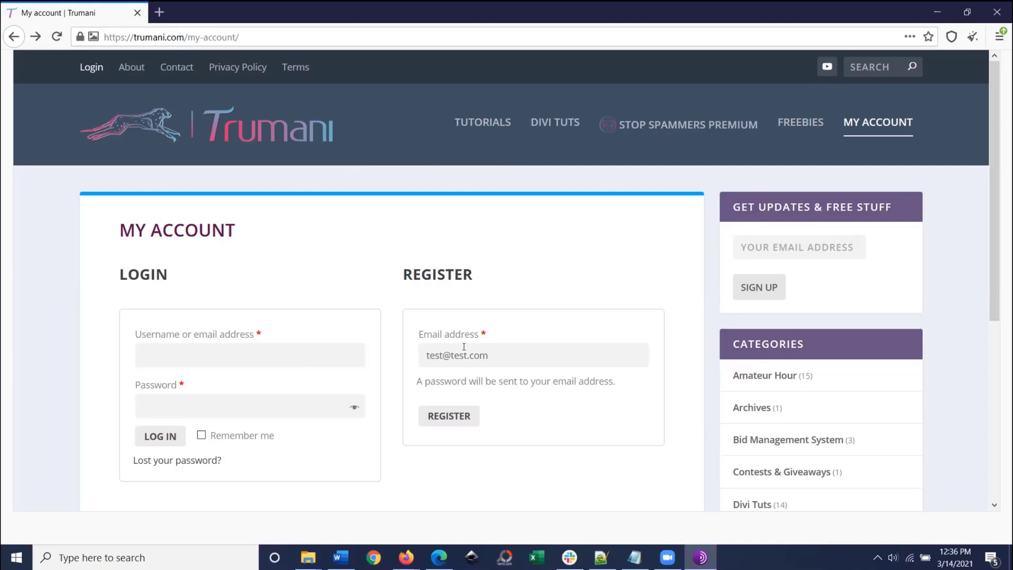
drag(422, 356, 499, 350)
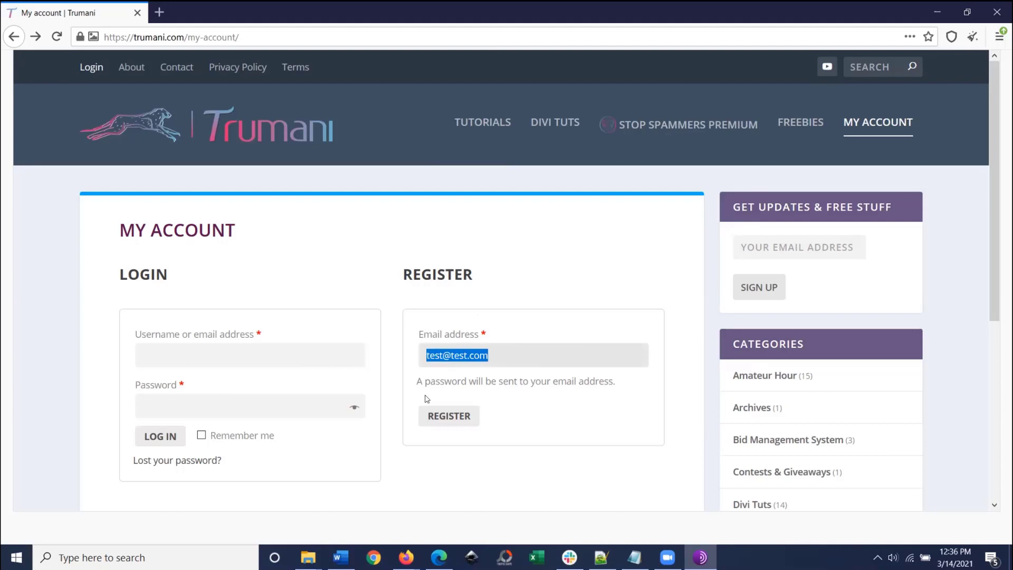
click(434, 421)
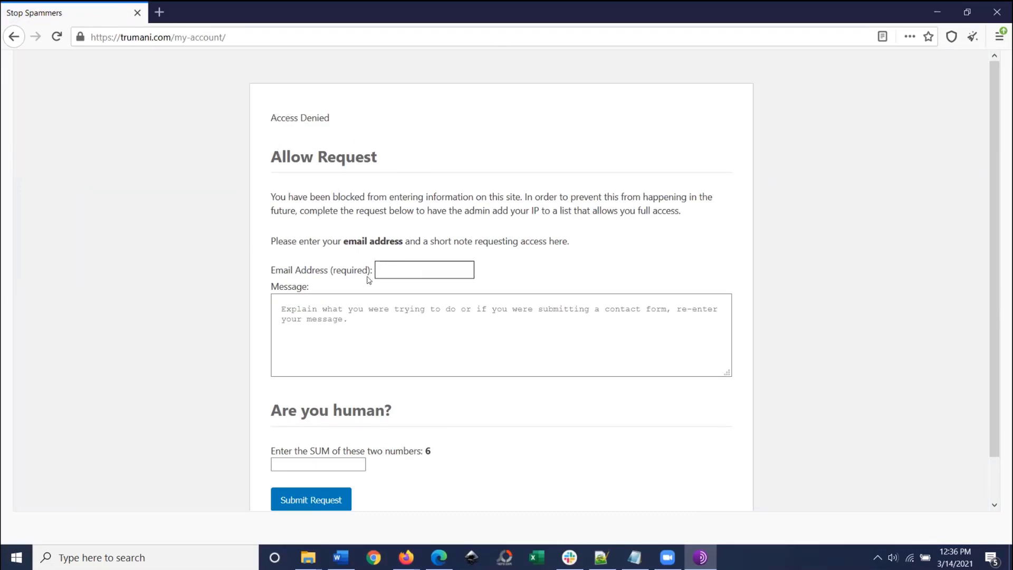
Step: Enter the test email in the Allow Request's Email Address field, then go back to My Account
click(412, 270)
text(test@test.com)
key(Tab)
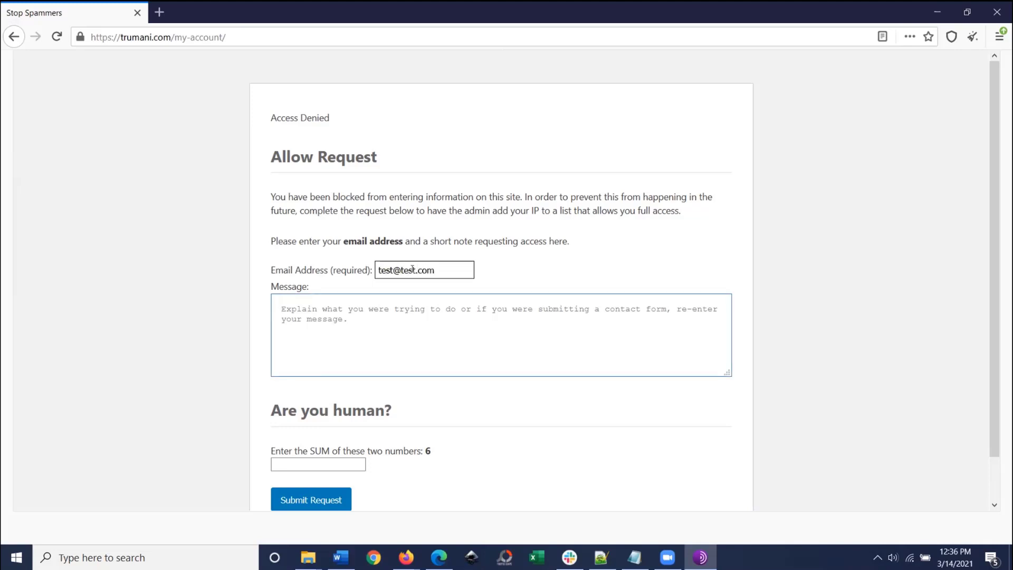
triple_click(415, 270)
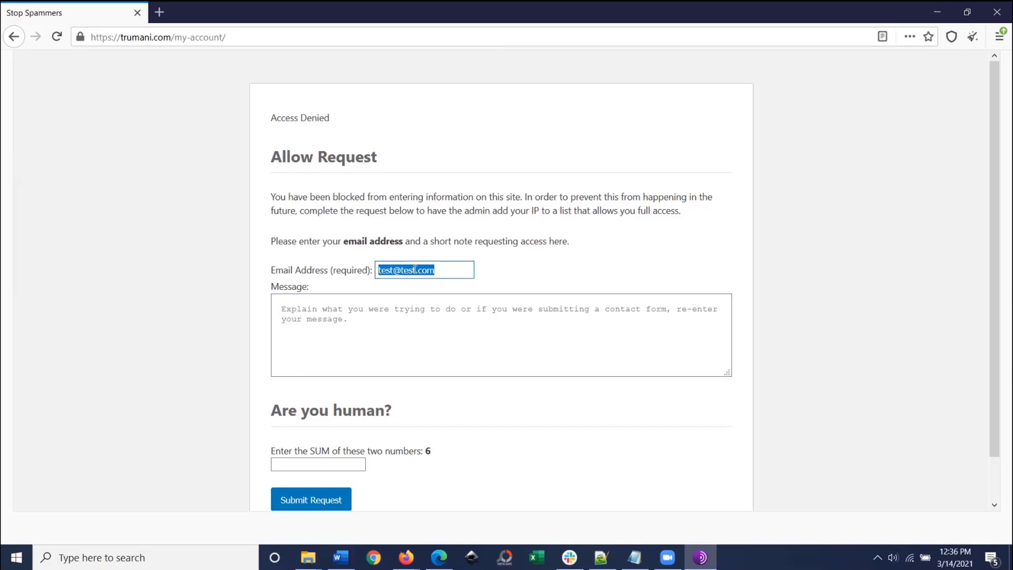
click(14, 36)
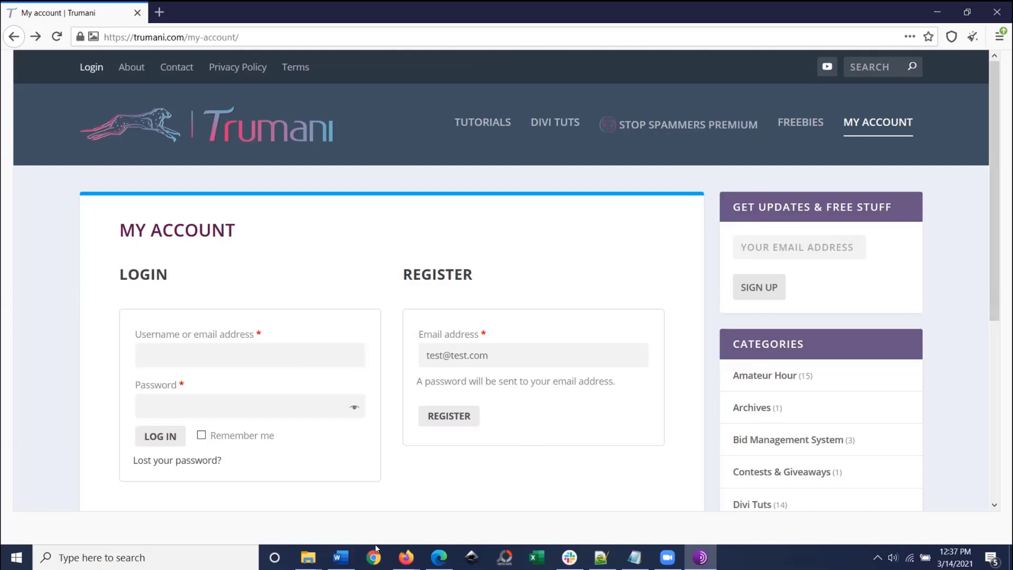
Step: Search Protection Options for 'tor' to confirm Check for Tor Exit Nodes is on
click(439, 555)
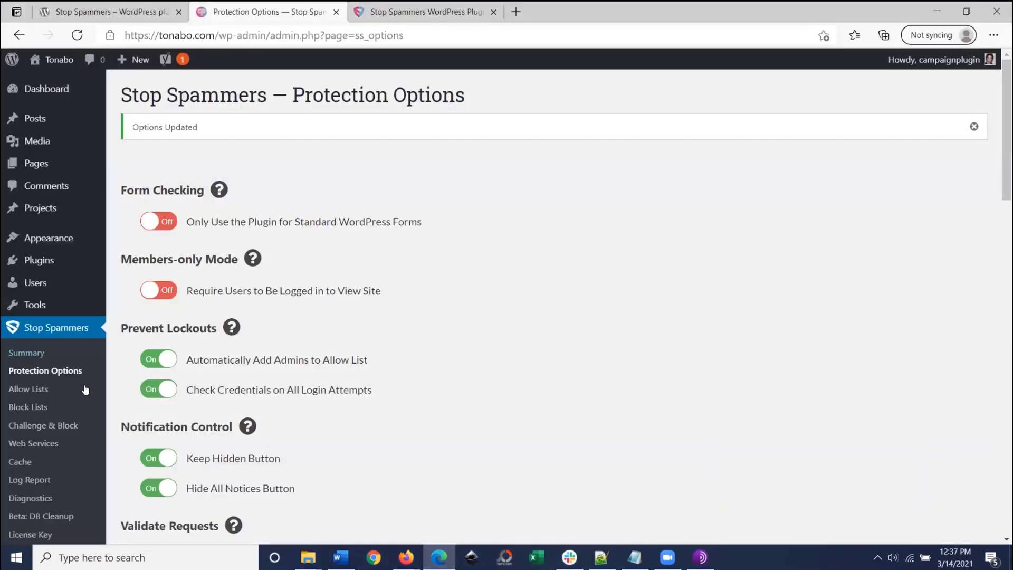
scroll(233, 335, down, 3)
key(ctrl+f)
text(tor)
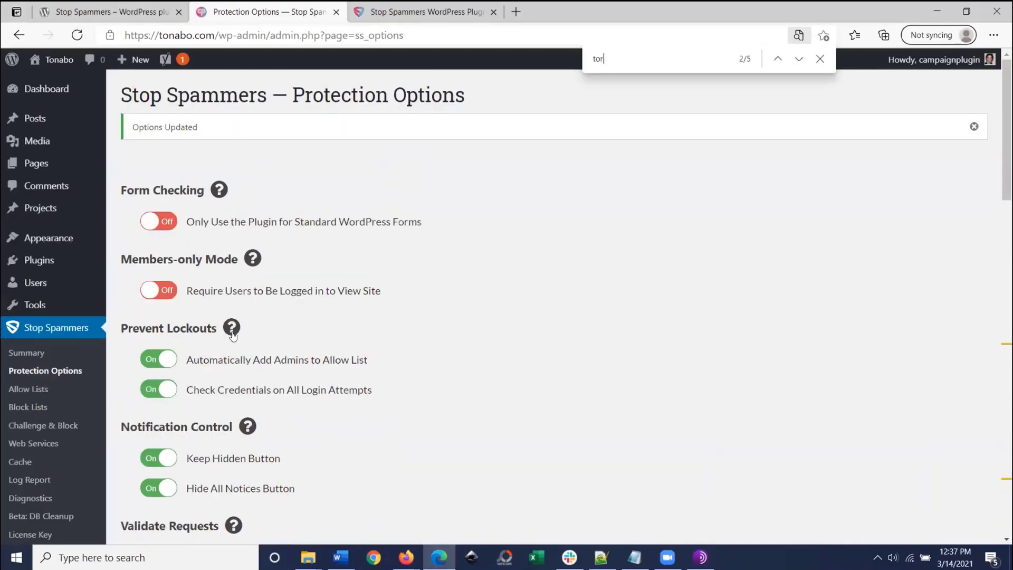
key(Return)
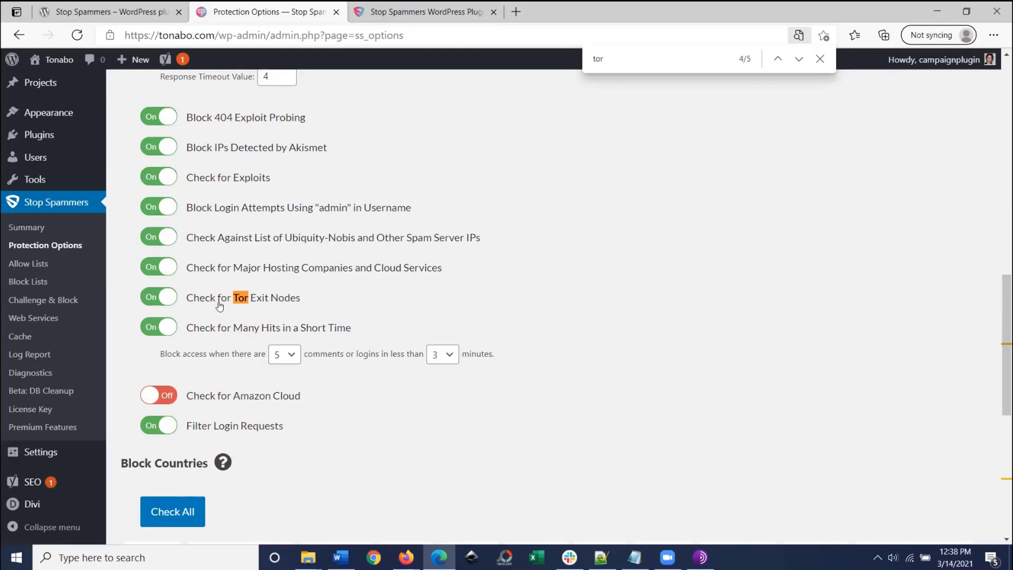
scroll(284, 246, up, 8)
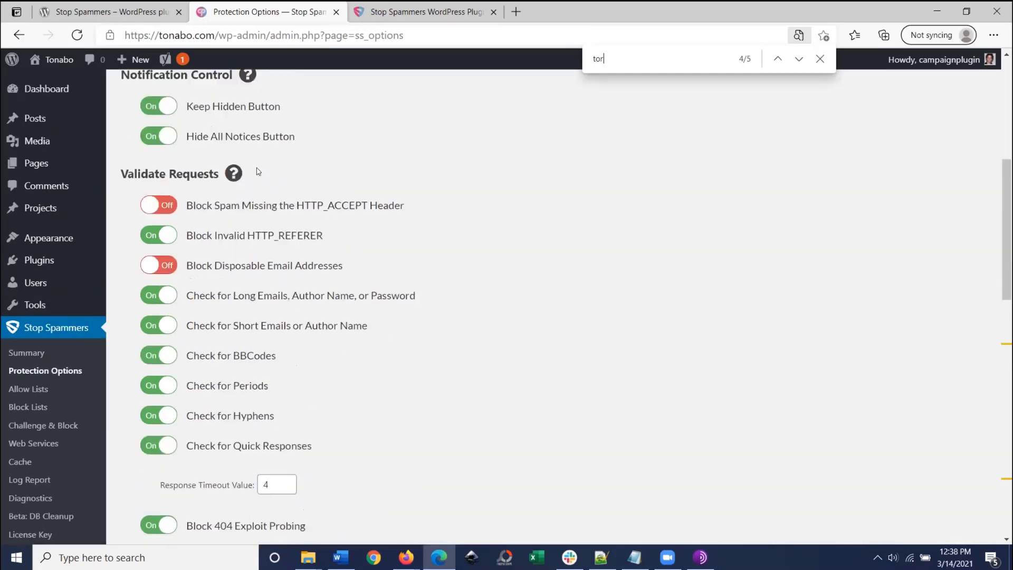
scroll(244, 200, down, 4)
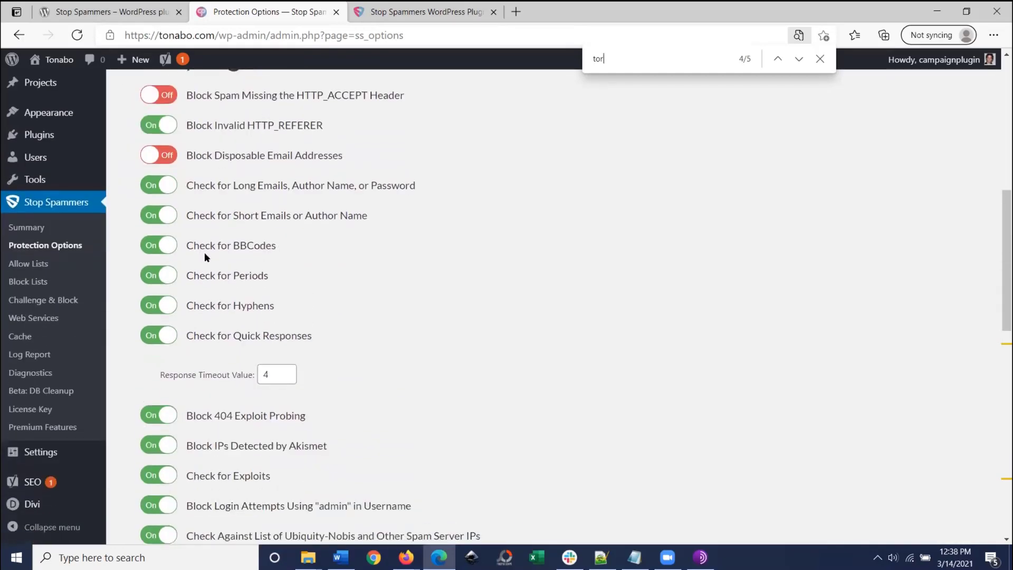
scroll(216, 269, down, 1)
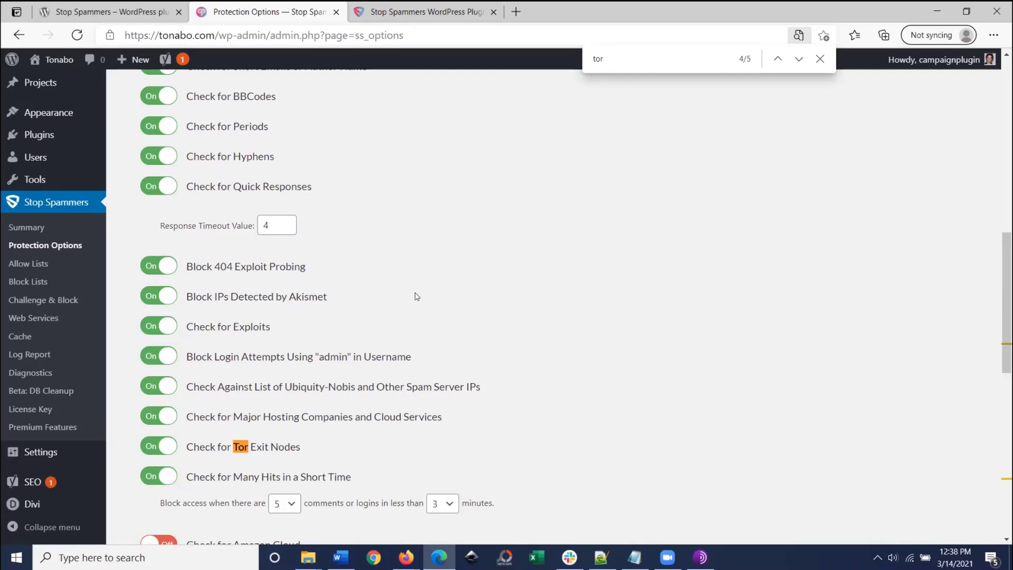
scroll(377, 313, down, 1)
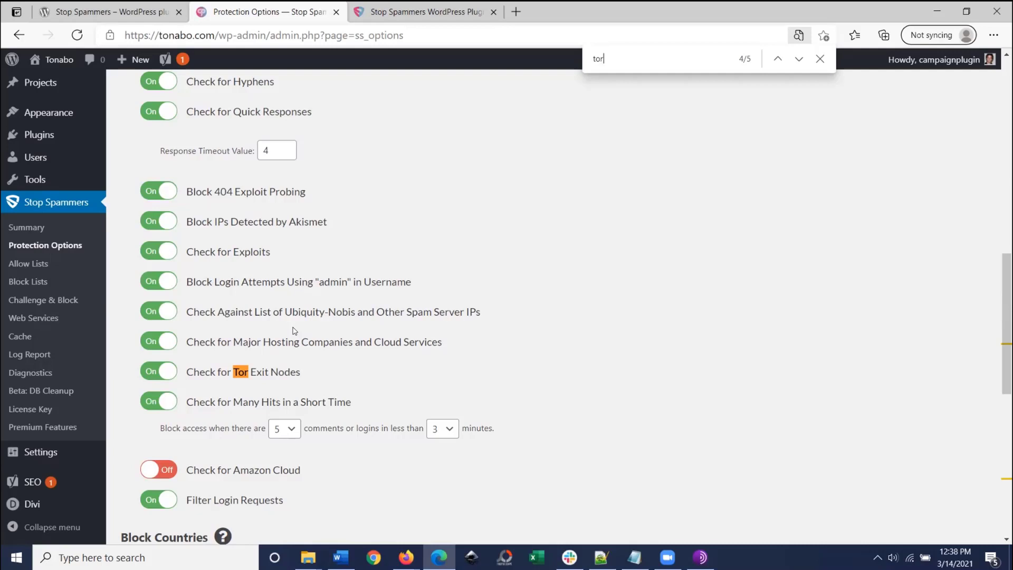
scroll(294, 331, up, 10)
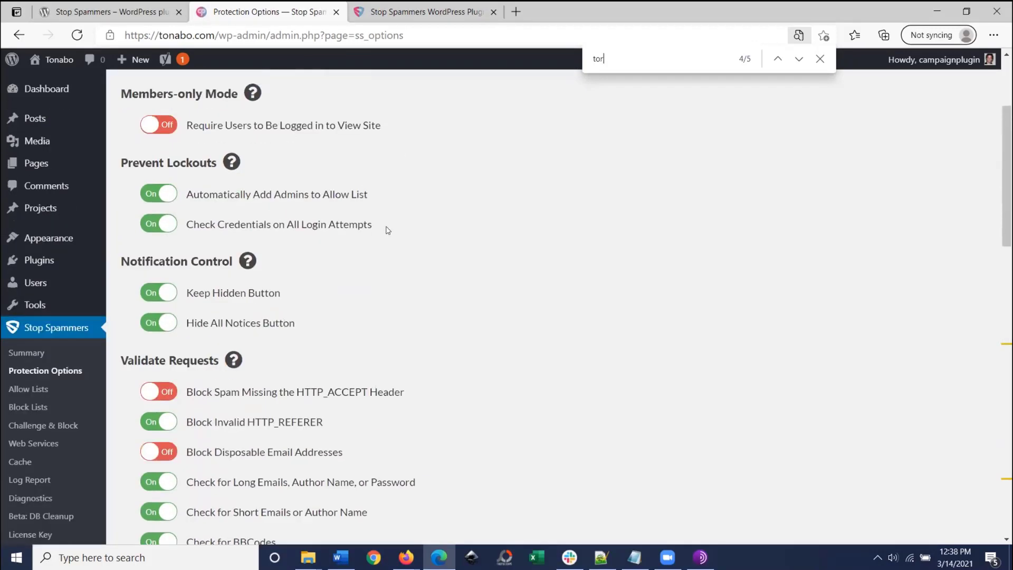
click(234, 364)
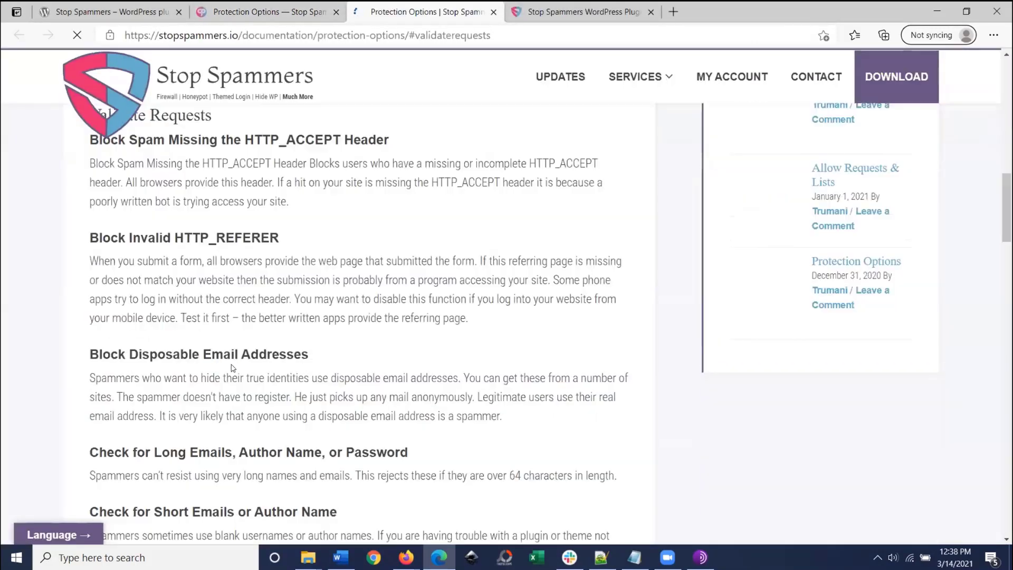
scroll(177, 317, down, 7)
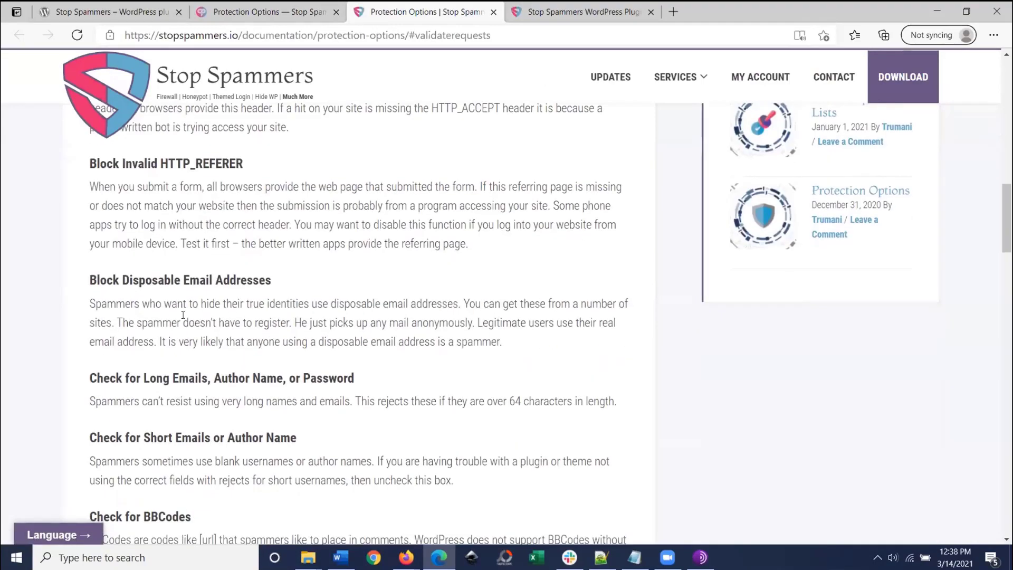
scroll(179, 326, down, 12)
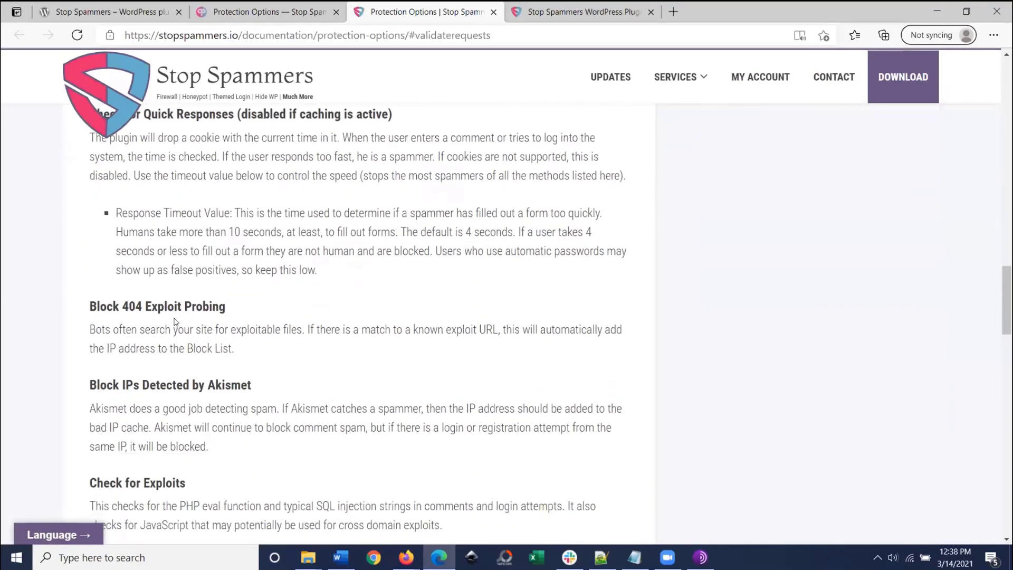
scroll(388, 373, down, 4)
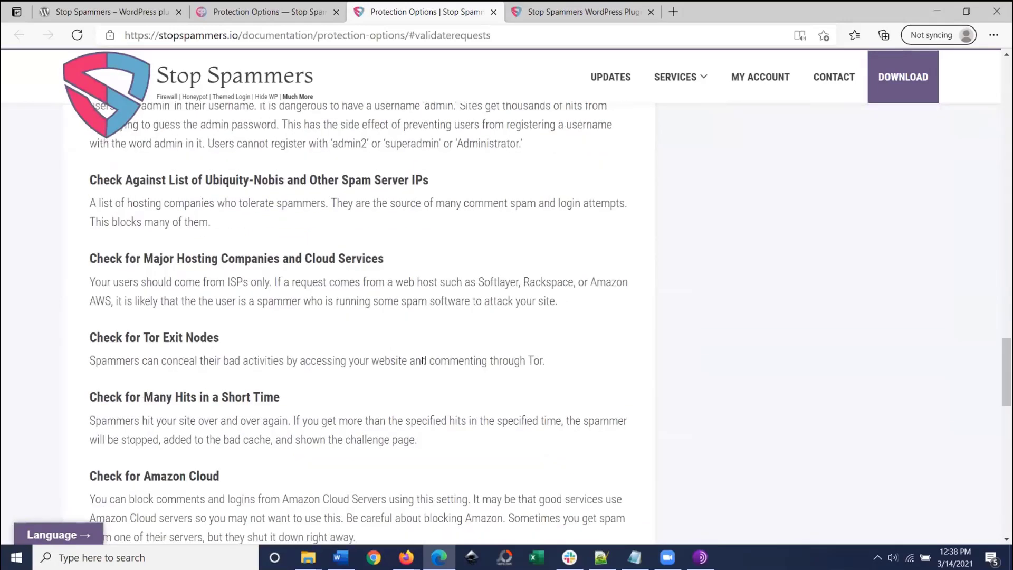
mouse_move(116, 361)
mouse_down()
mouse_move(247, 396)
mouse_move(240, 362)
mouse_up()
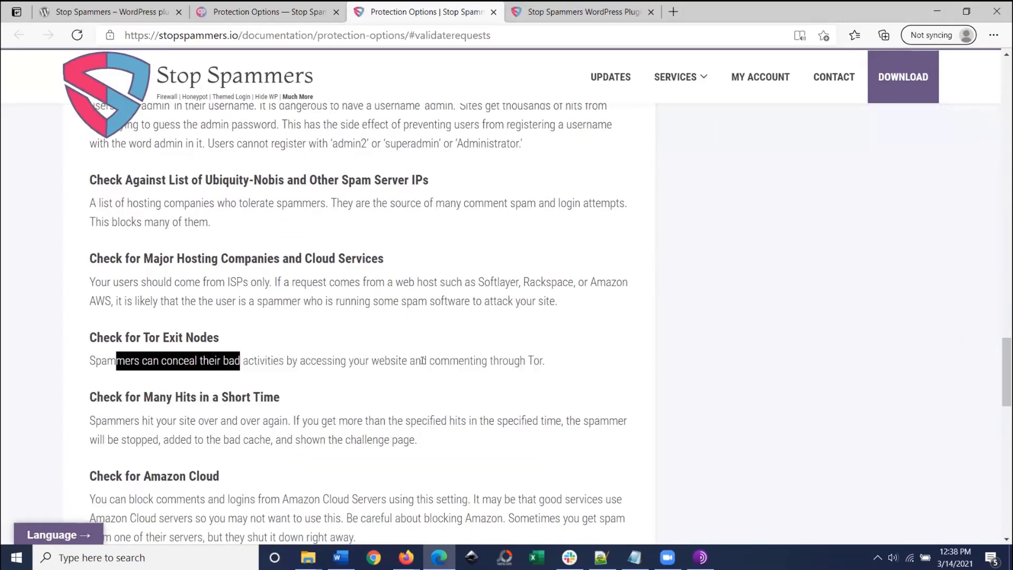
click(241, 362)
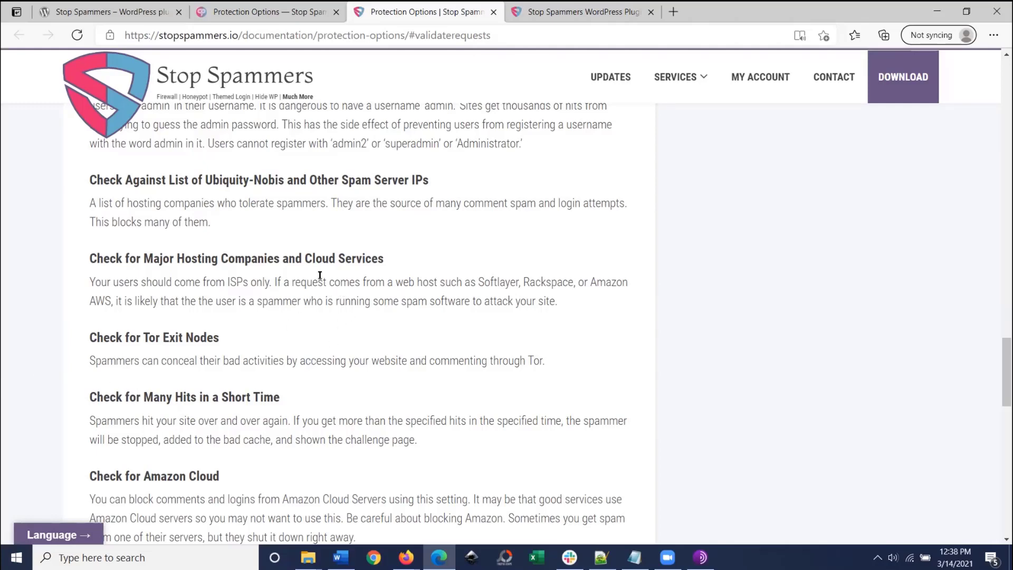
scroll(263, 237, up, 12)
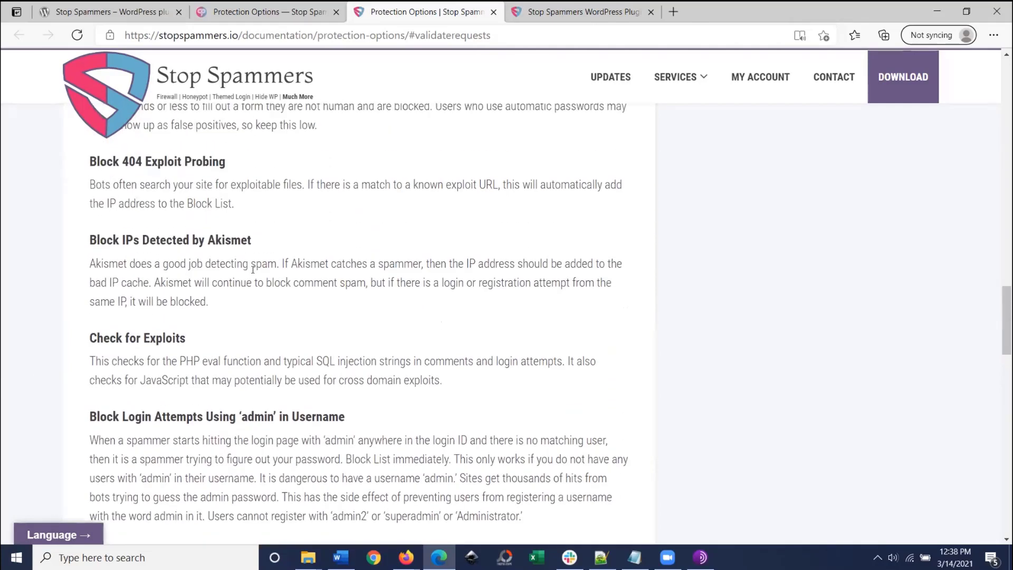
drag(118, 216, 219, 234)
click(266, 230)
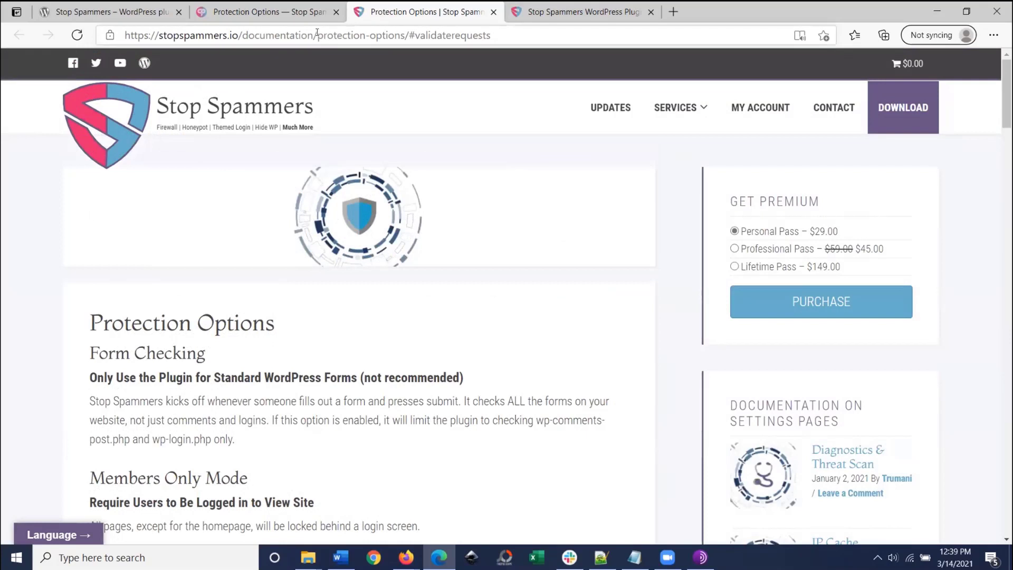
drag(317, 35, 801, 47)
key(BackSpace)
key(Return)
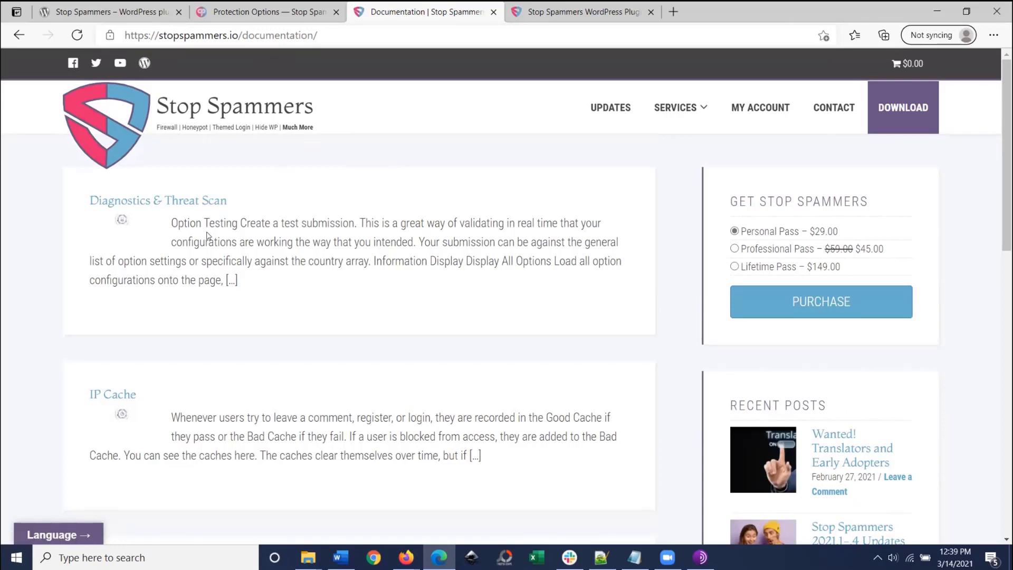
scroll(181, 309, down, 1)
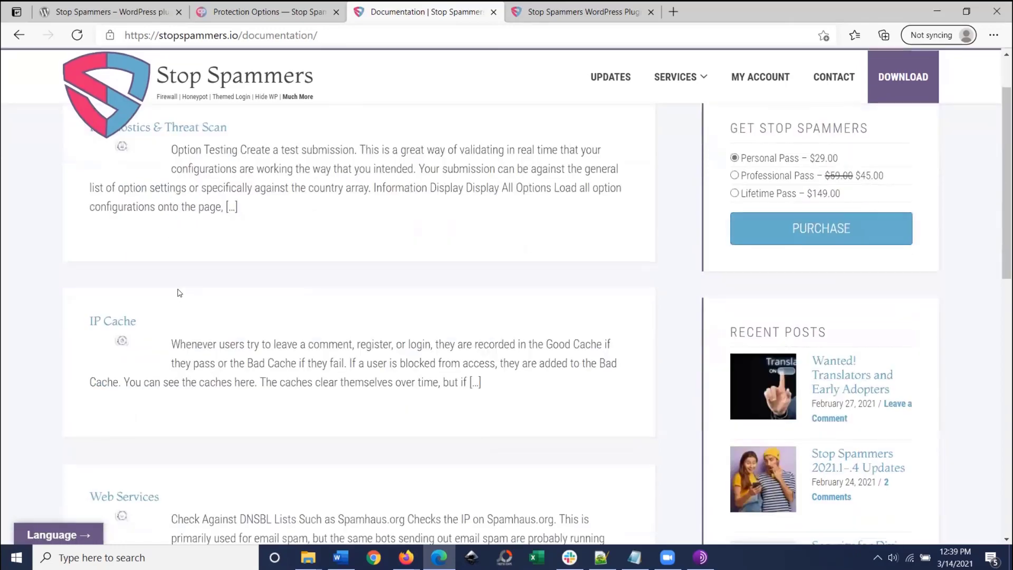
scroll(147, 308, down, 3)
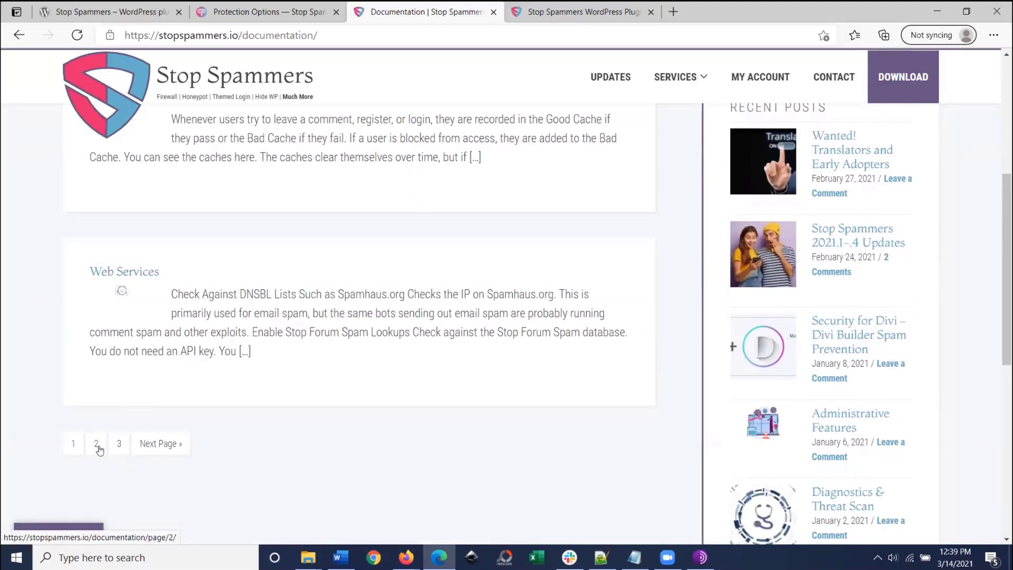
click(132, 273)
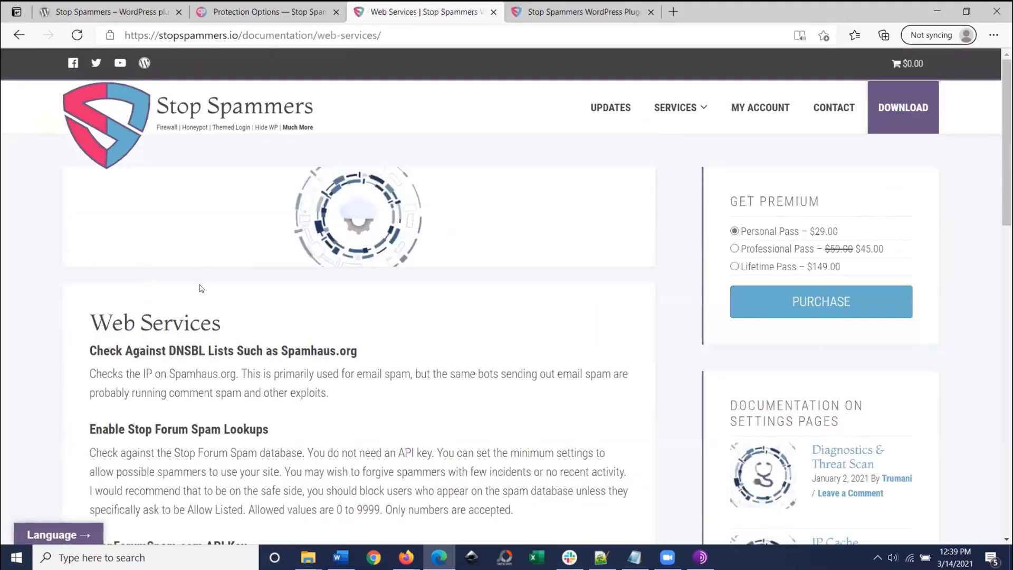
scroll(522, 301, down, 7)
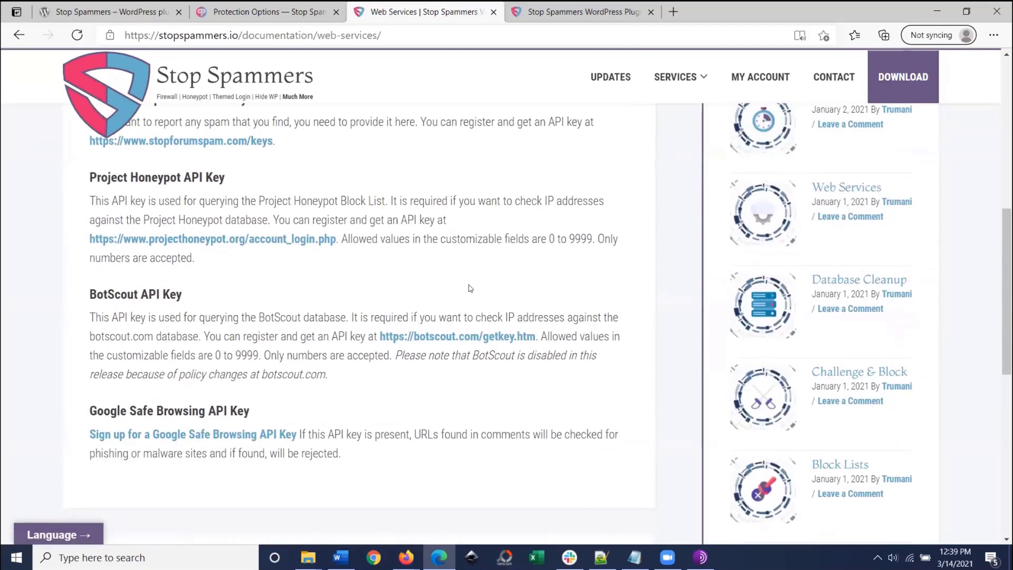
scroll(781, 307, down, 2)
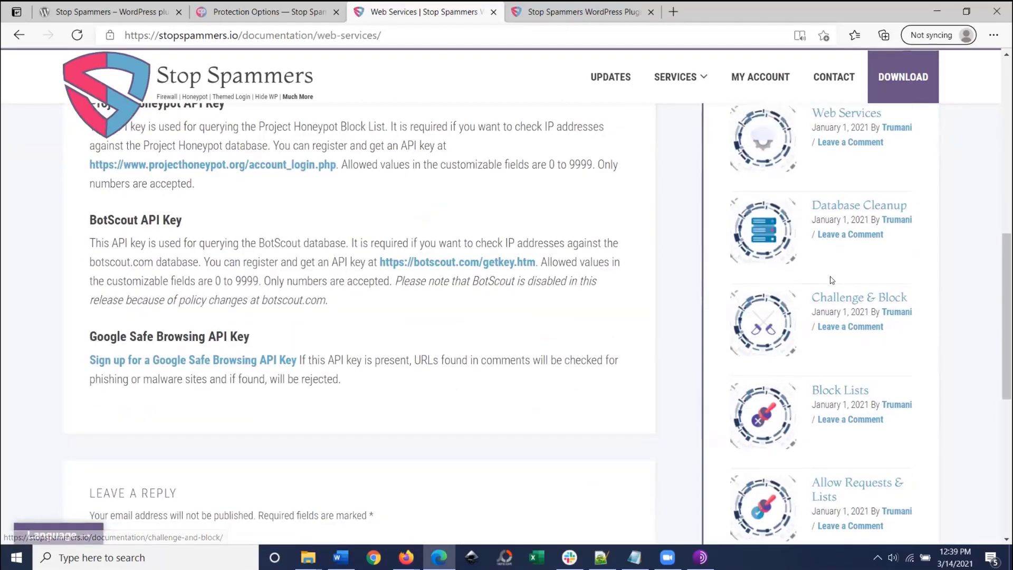
scroll(793, 381, down, 2)
scroll(784, 108, up, 4)
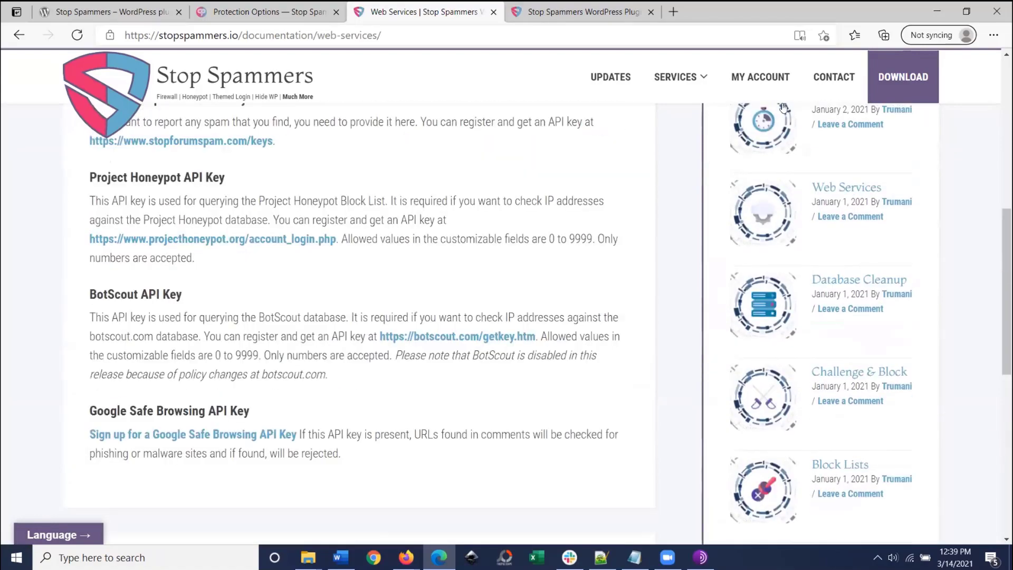
scroll(790, 243, down, 2)
scroll(790, 243, down, 3)
click(819, 426)
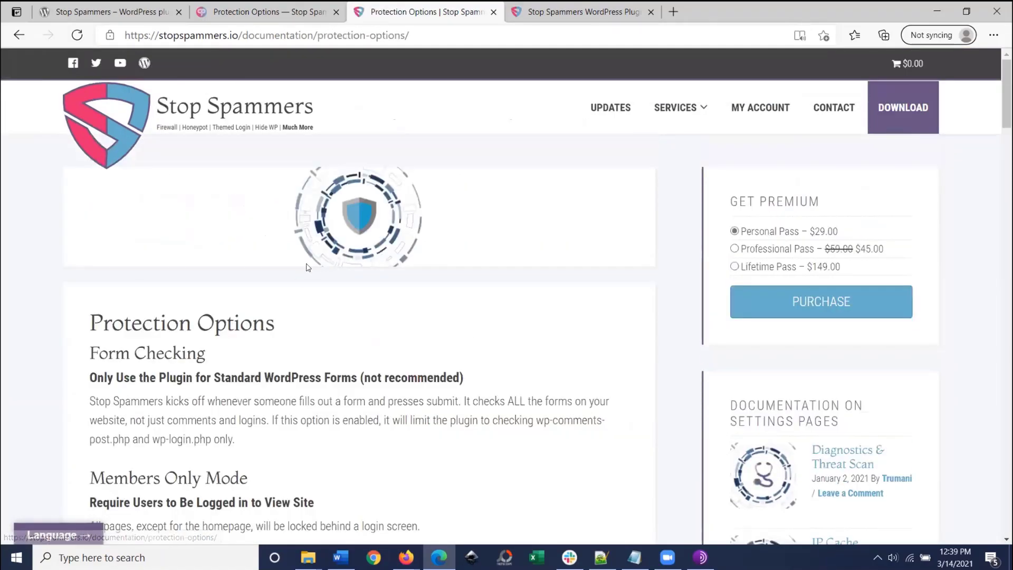
scroll(318, 365, down, 3)
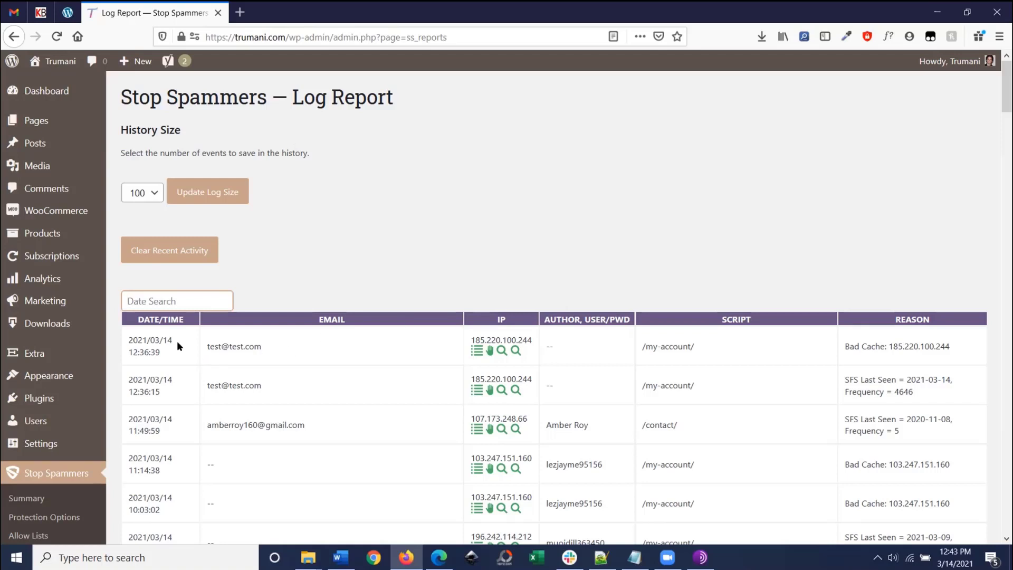
drag(129, 342, 275, 386)
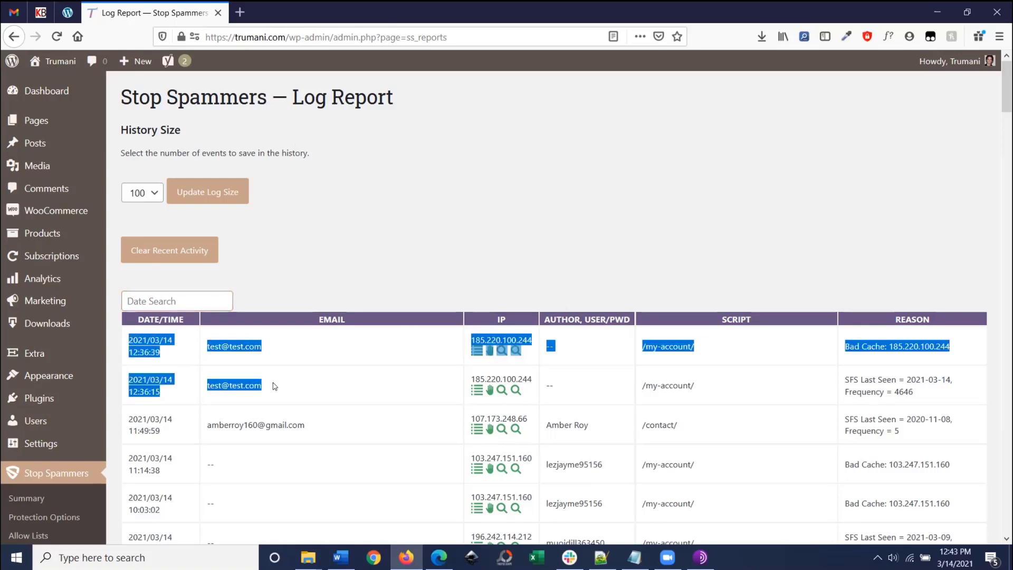
click(272, 387)
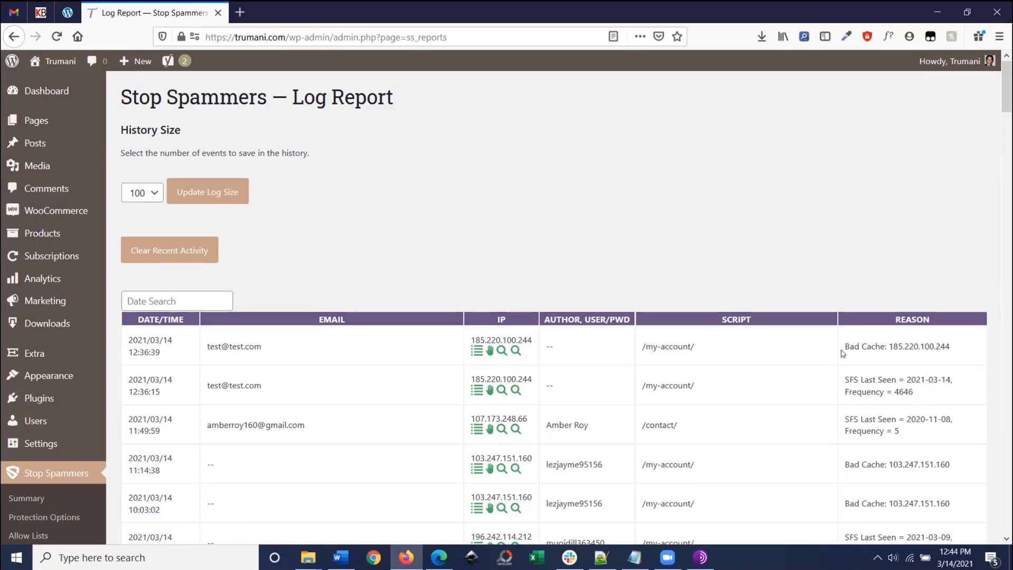
drag(846, 346, 943, 347)
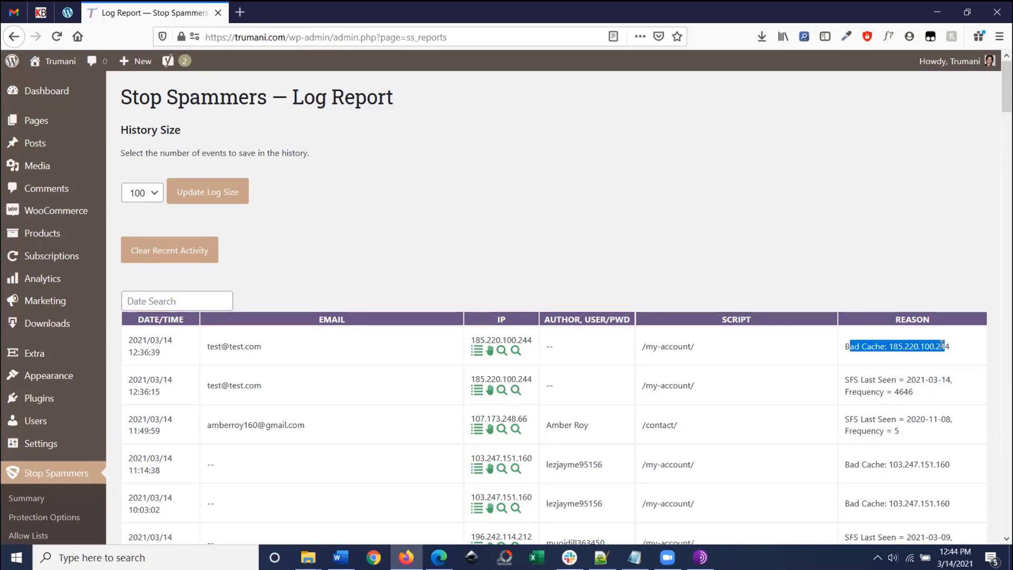
click(944, 347)
drag(926, 398, 839, 385)
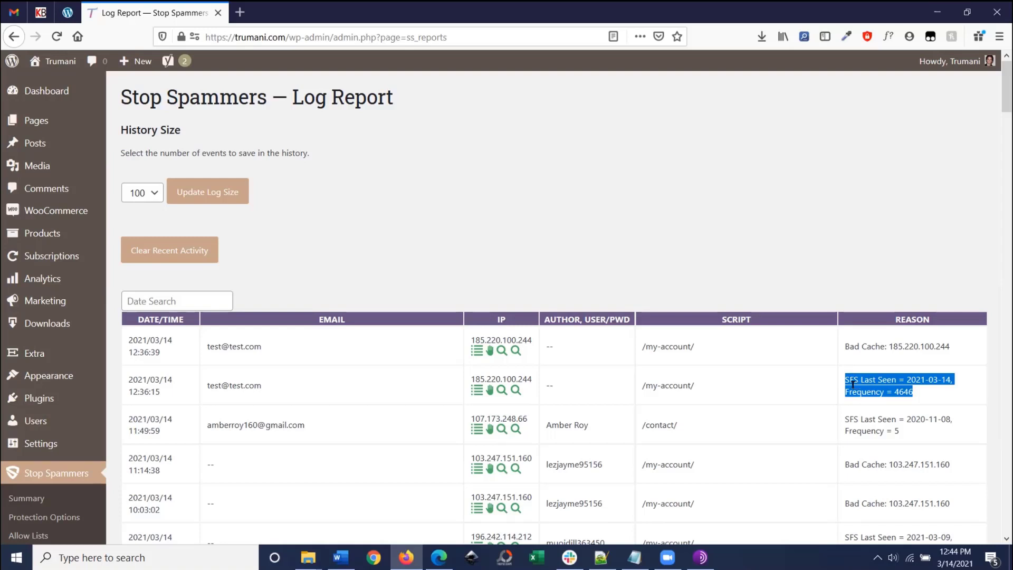
click(687, 215)
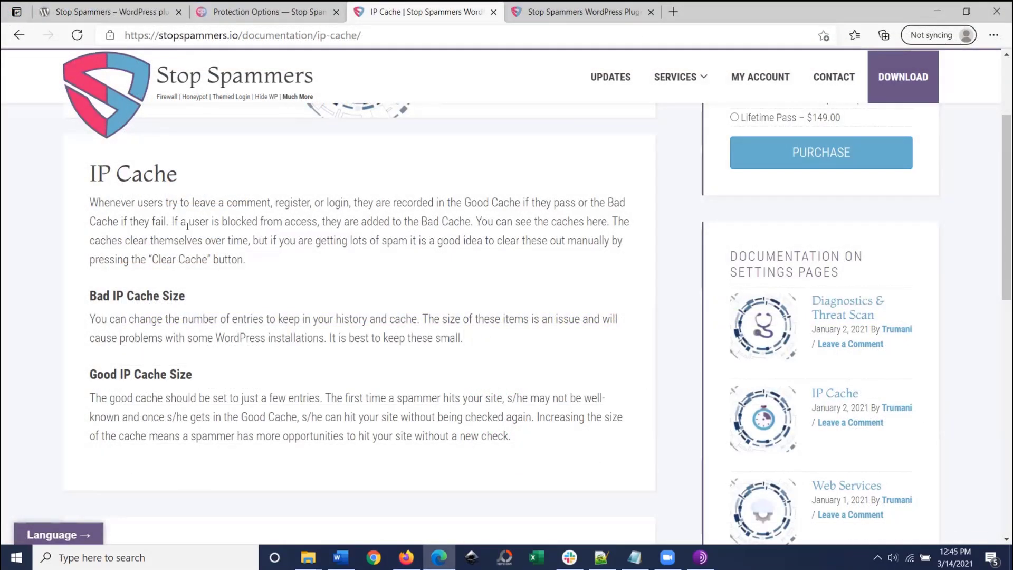
Step: Return to the WordPress Log Report and highlight the SFS Last Seen block reason
click(407, 557)
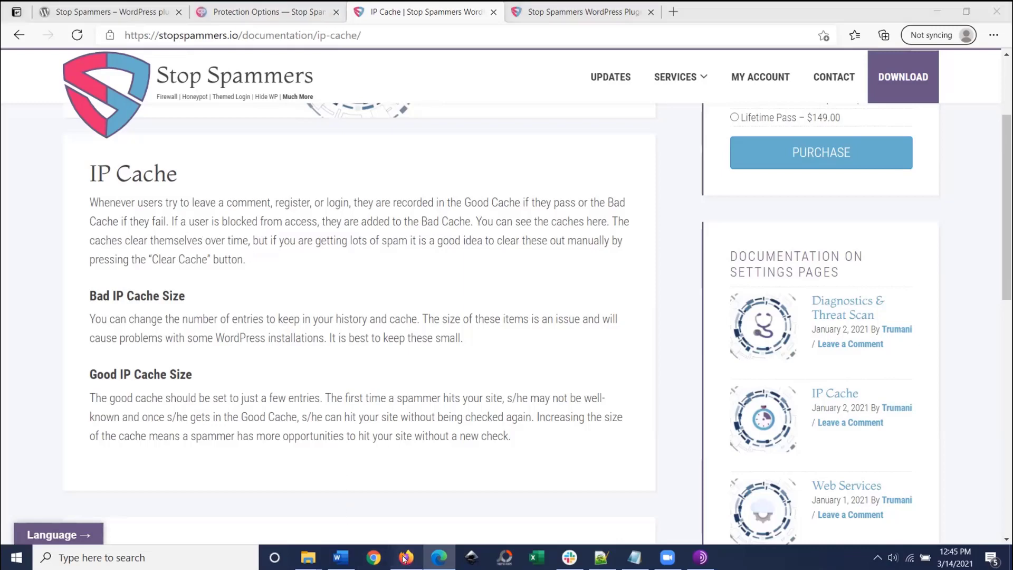
drag(847, 380, 914, 390)
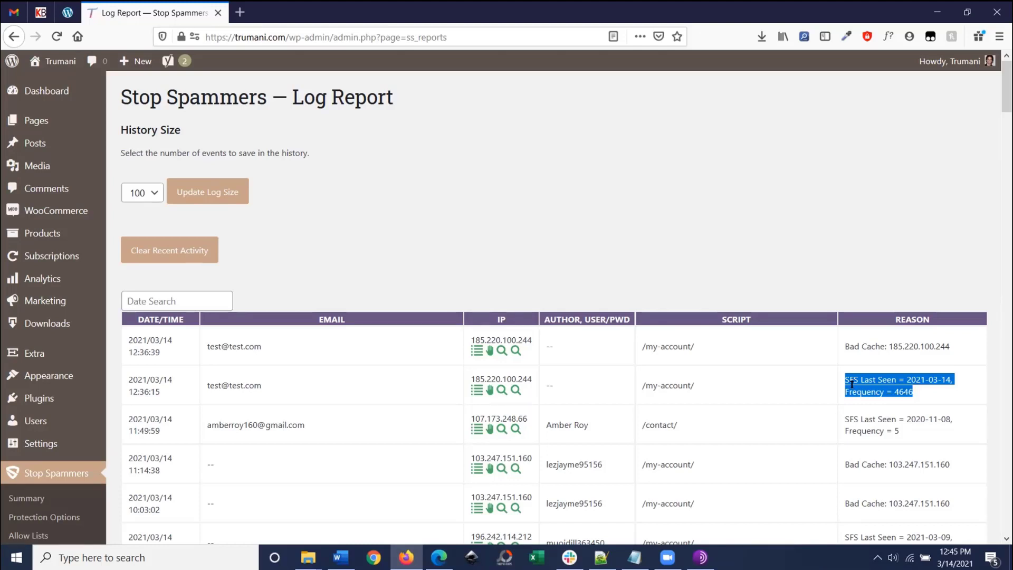
click(849, 353)
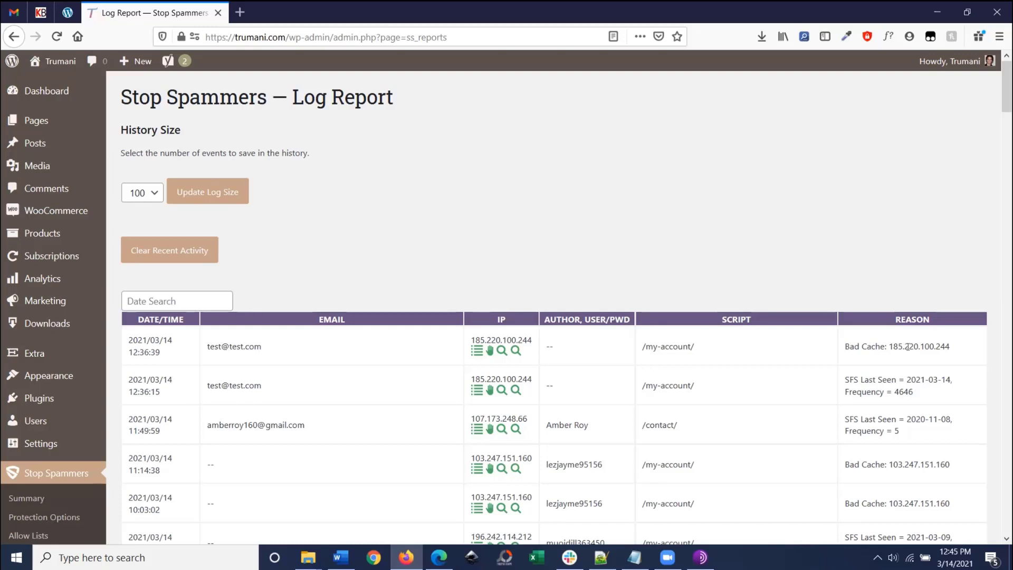
drag(948, 344, 889, 346)
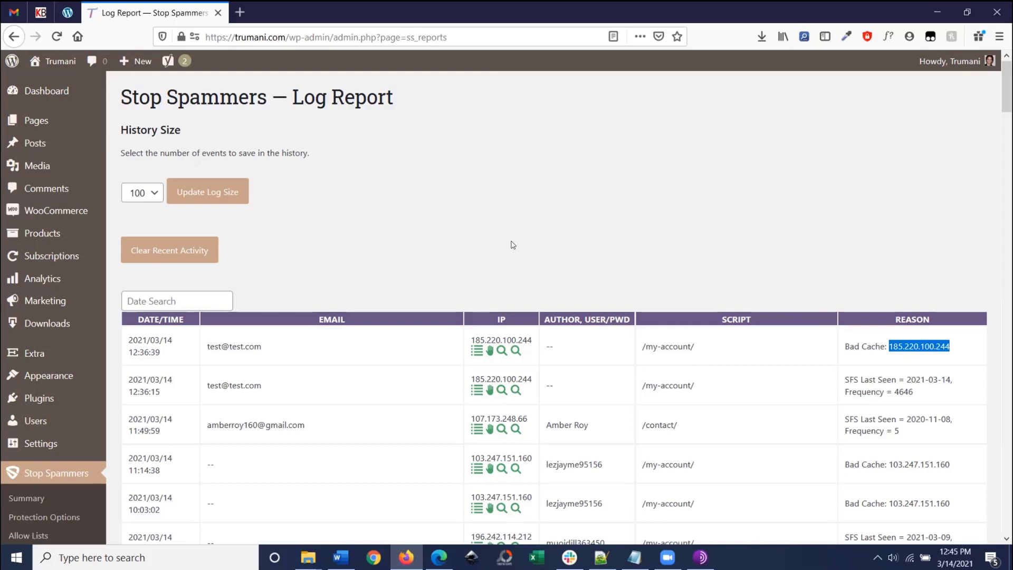
mouse_move(437, 558)
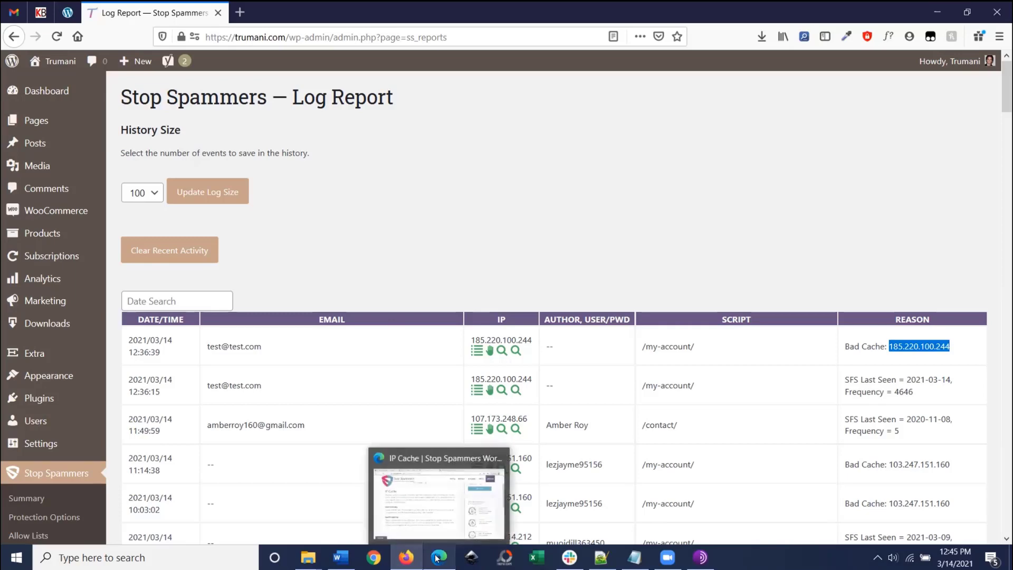
Step: In Tor Browser, submit the registration form to reach the Access Denied page
click(700, 558)
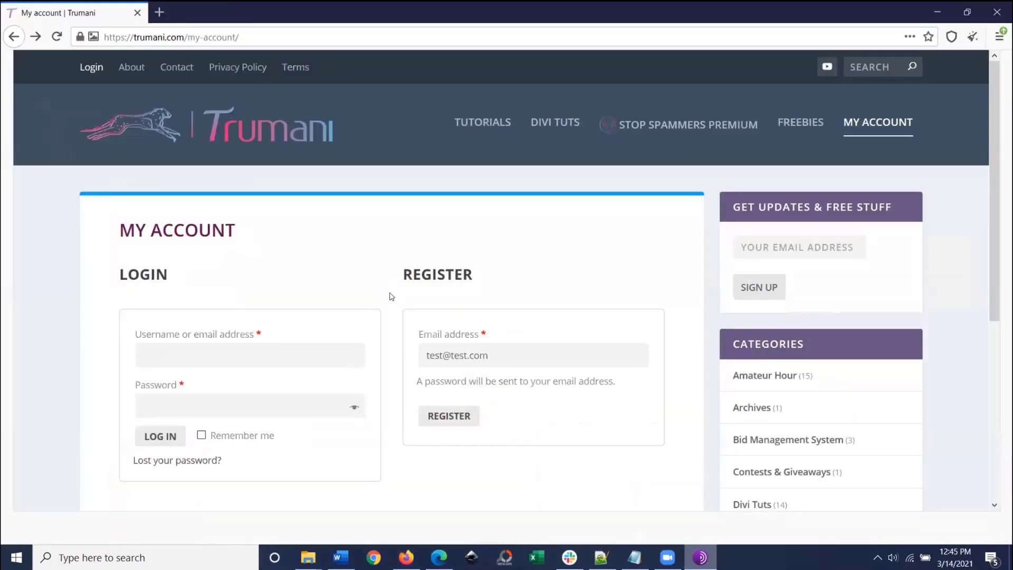
key(ctrl+l)
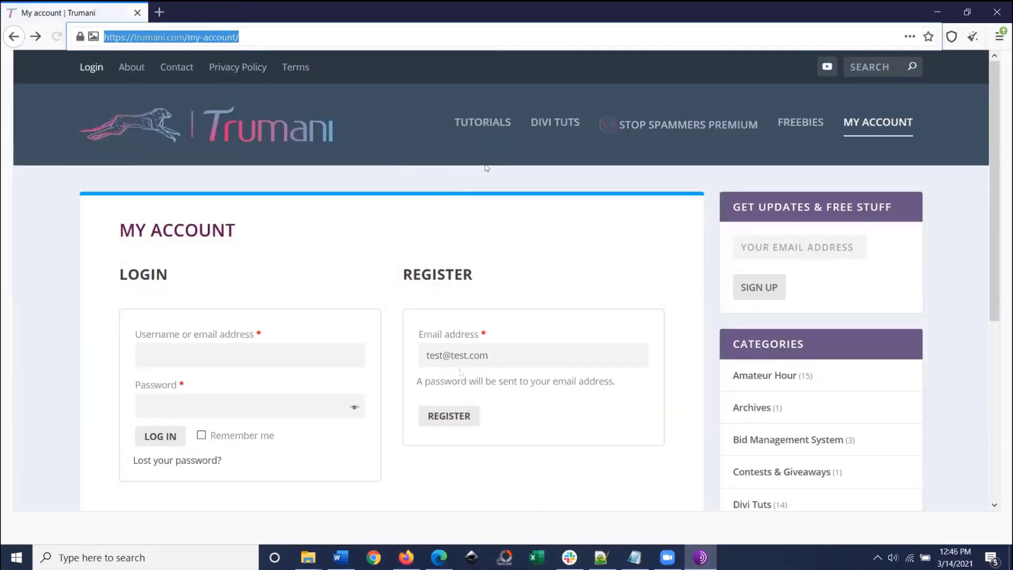
click(520, 318)
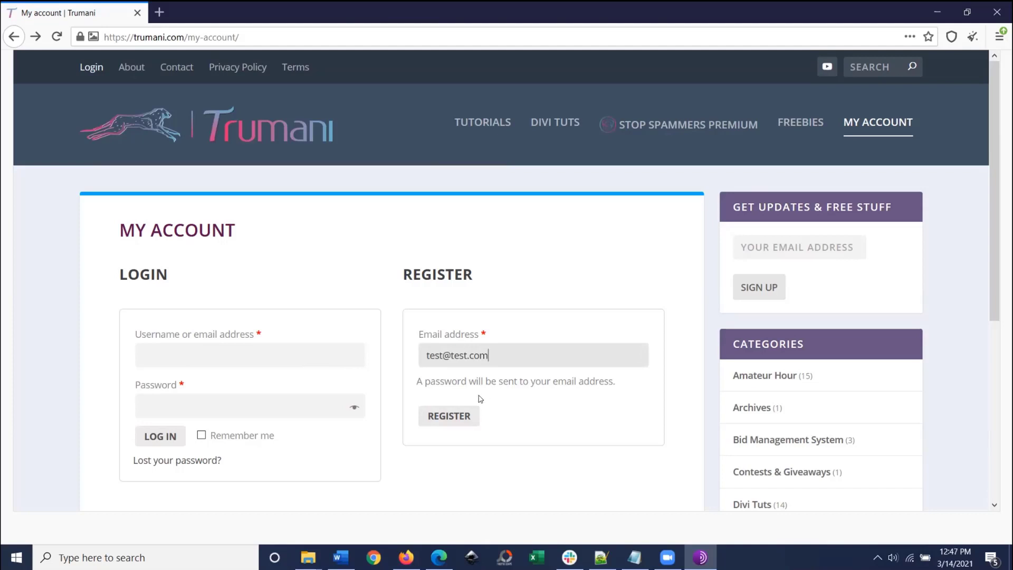
click(468, 418)
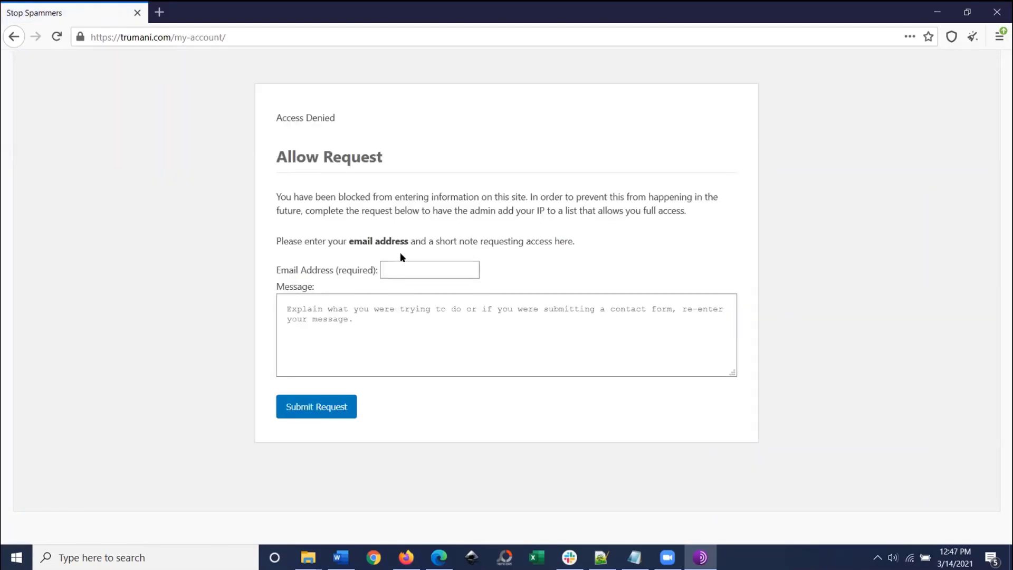
Step: Submit an allow request with a test email and the message 'I'm human, please allow access'
click(404, 266)
text(Test)
key(BackSpace)
key(BackSpace)
key(BackSpace)
text(@test.com)
key(Tab)
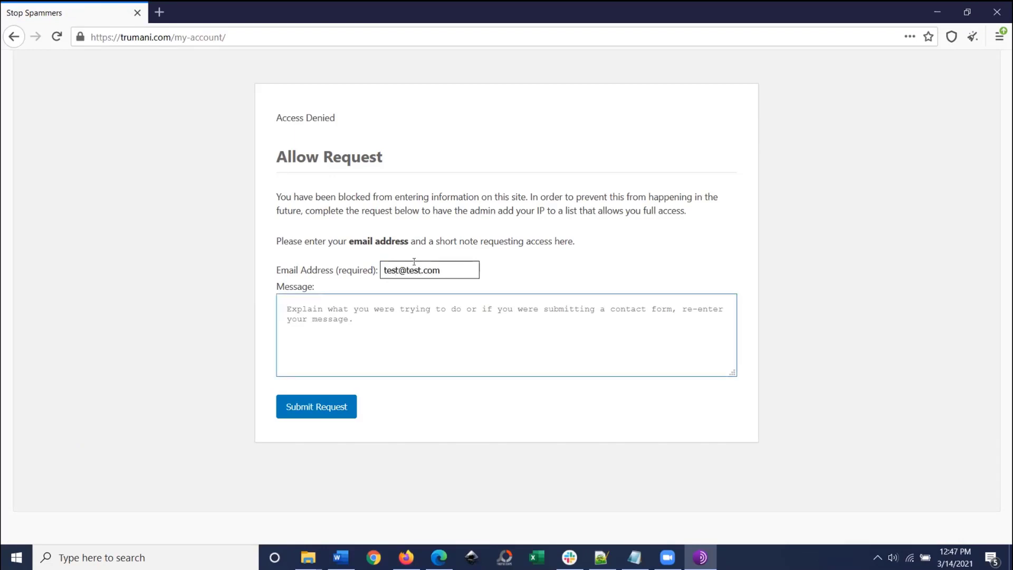
text(I'm human)
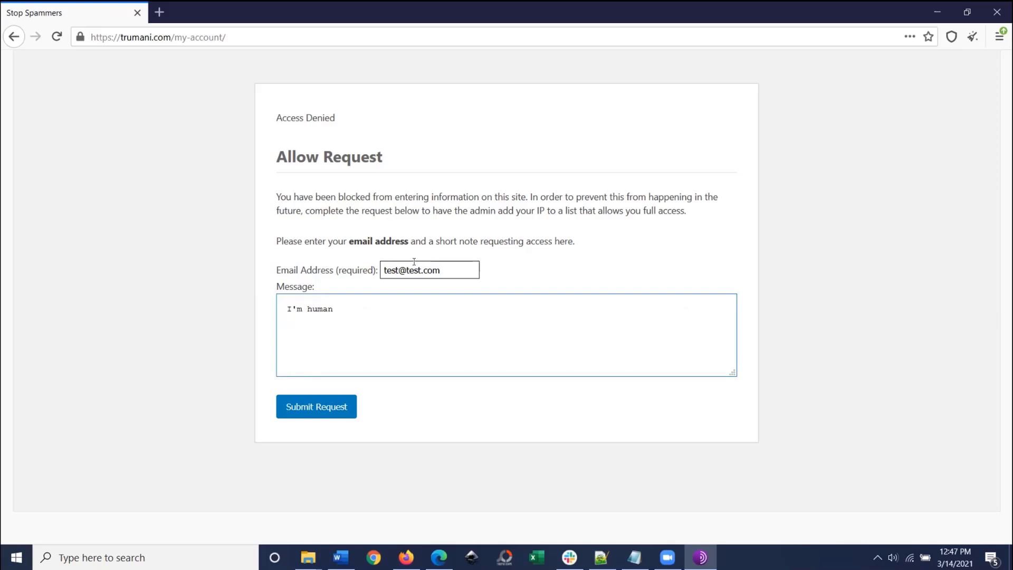
text(, please allow access)
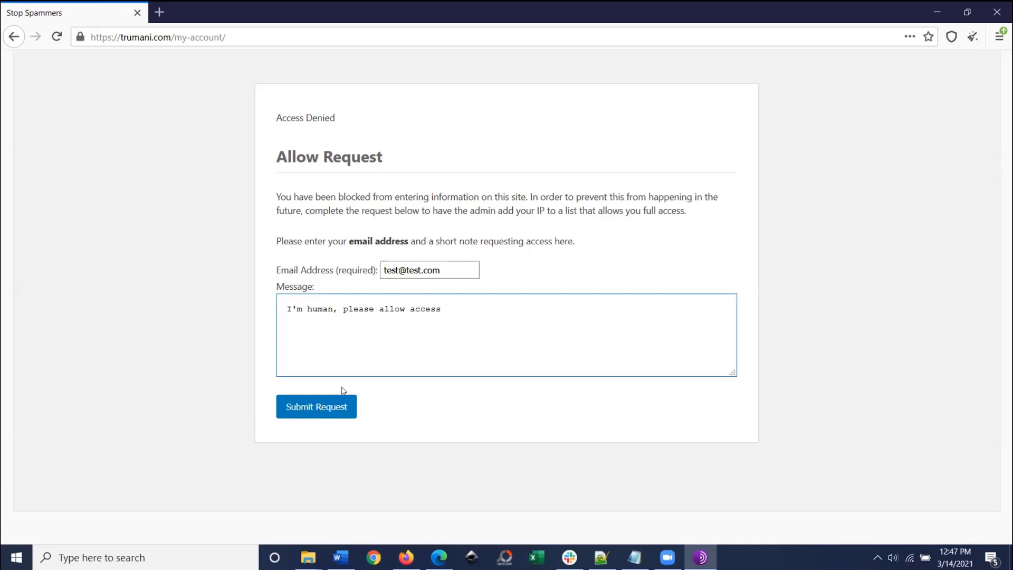
click(328, 410)
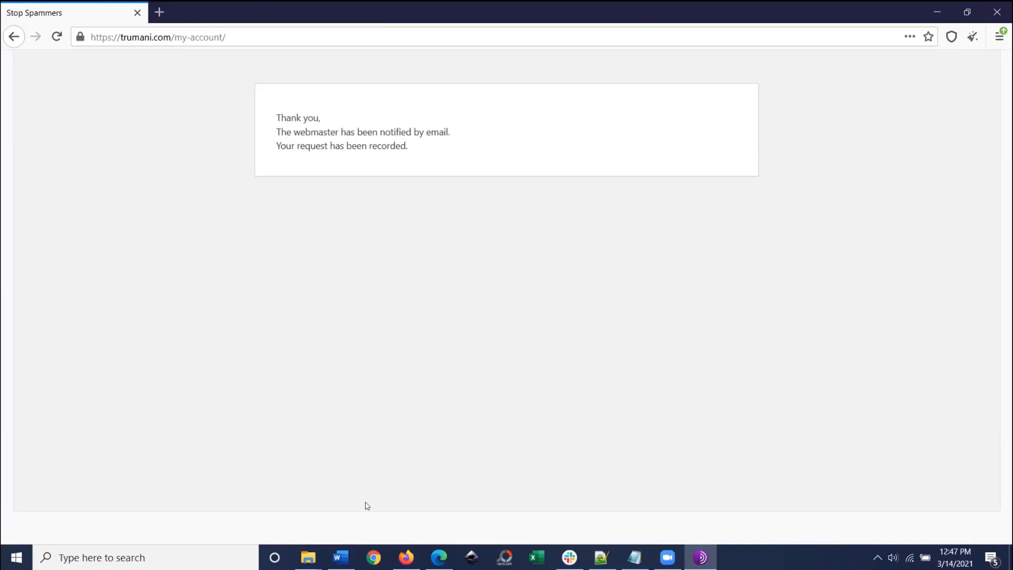
Step: From the Dashboard notice about 2 blocked users, open the pending Allow Requests page
click(407, 557)
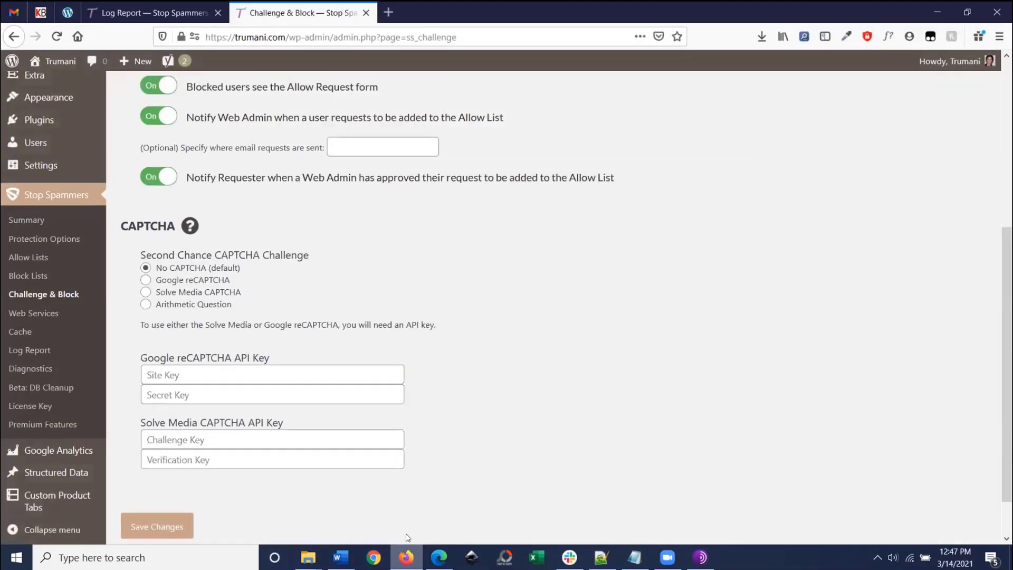
scroll(345, 345, up, 5)
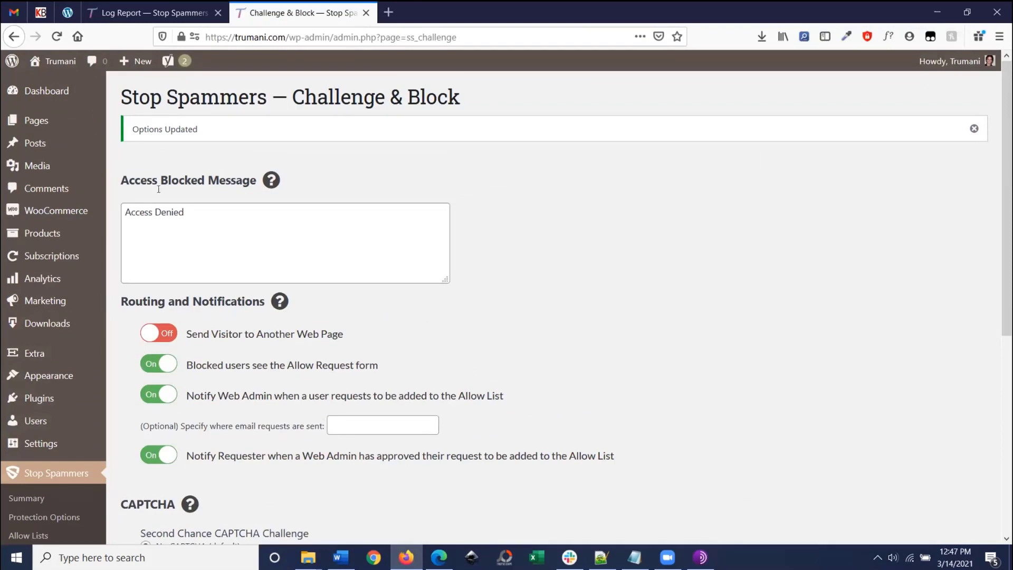
scroll(159, 188, down, 2)
scroll(43, 127, up, 2)
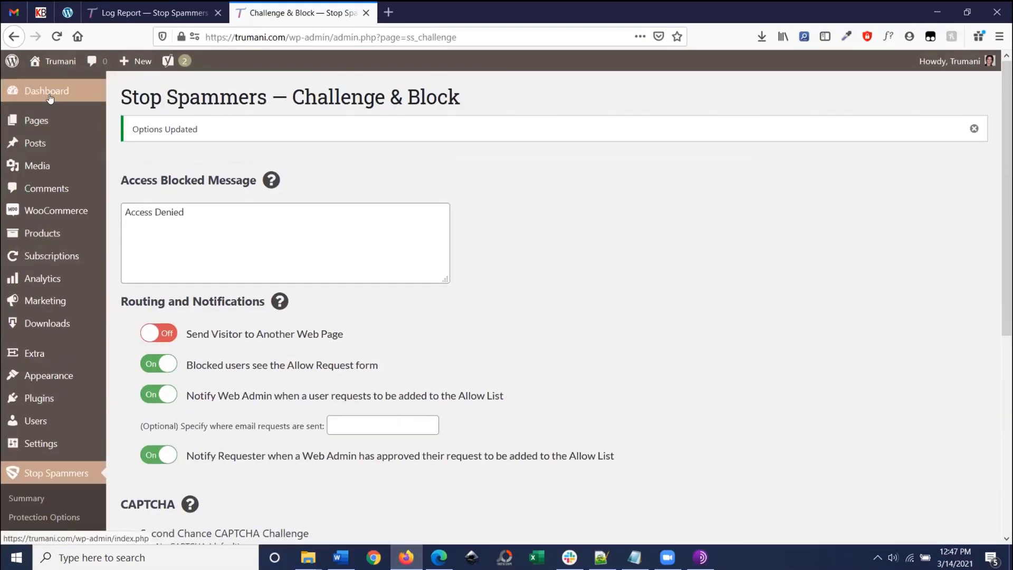
click(53, 100)
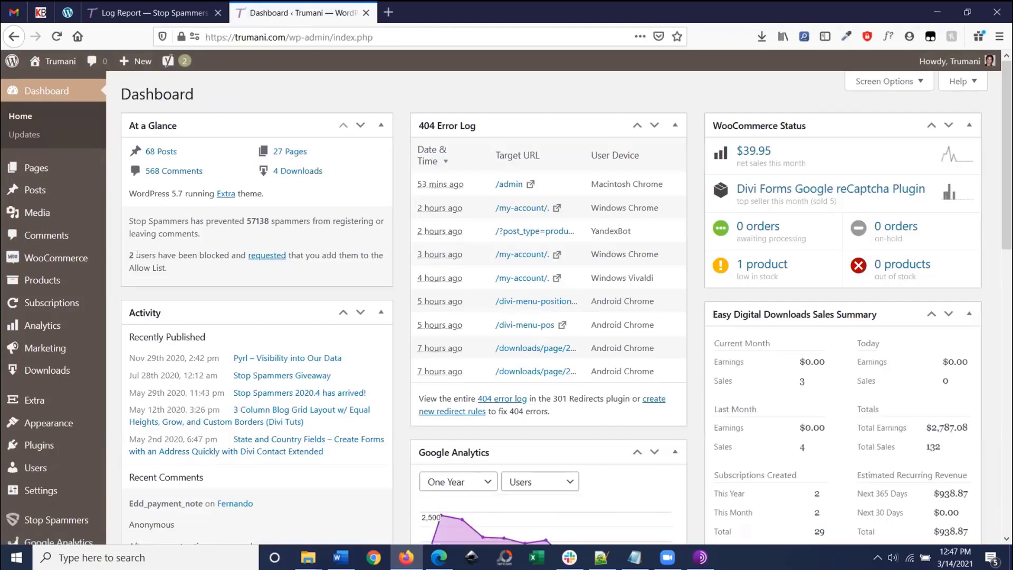
triple_click(137, 255)
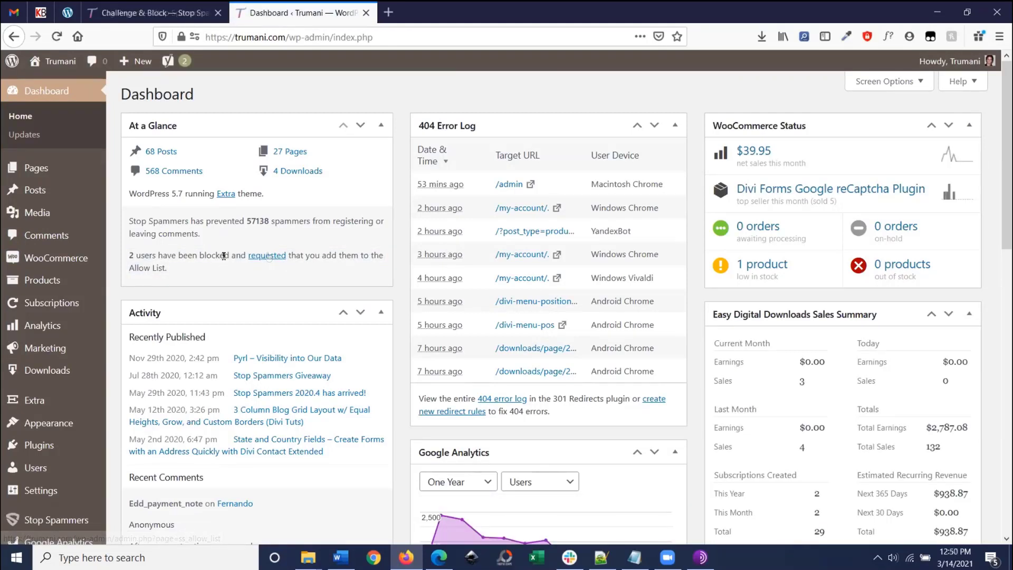
click(262, 256)
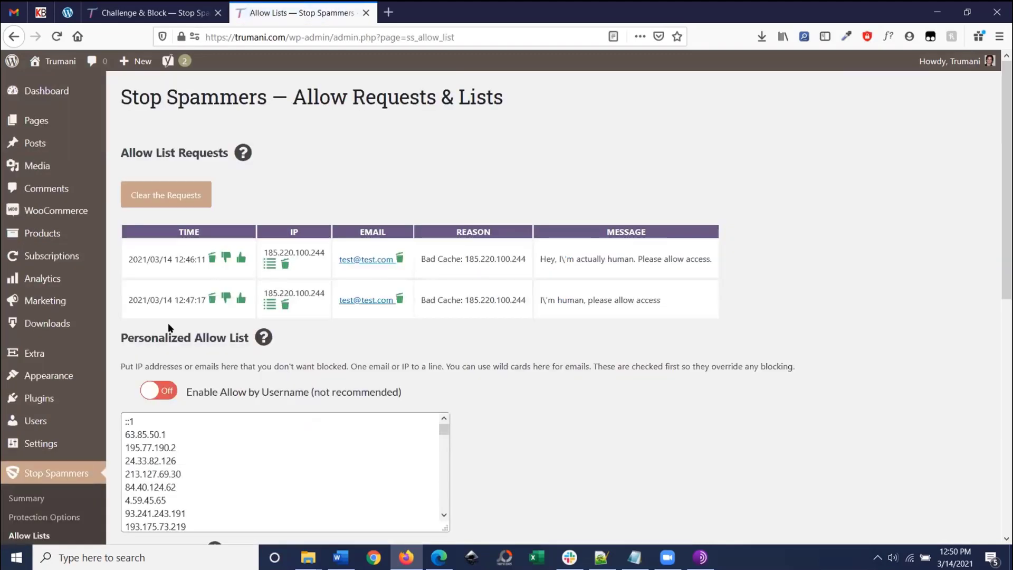
Step: Review the two pending allow requests, both from IP 185.220.100.244
scroll(37, 454, down, 1)
click(45, 467)
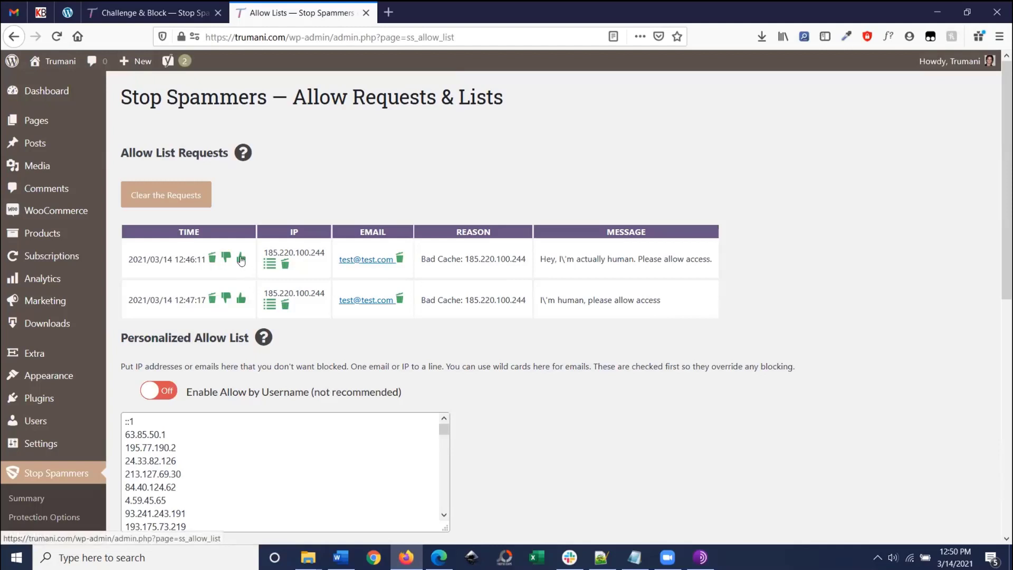
drag(264, 252, 319, 250)
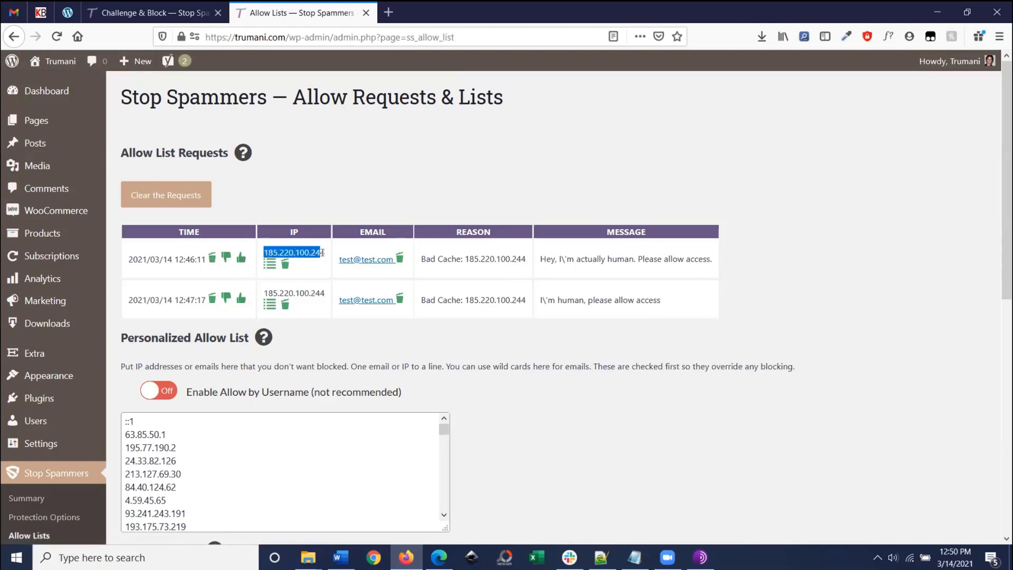
click(317, 252)
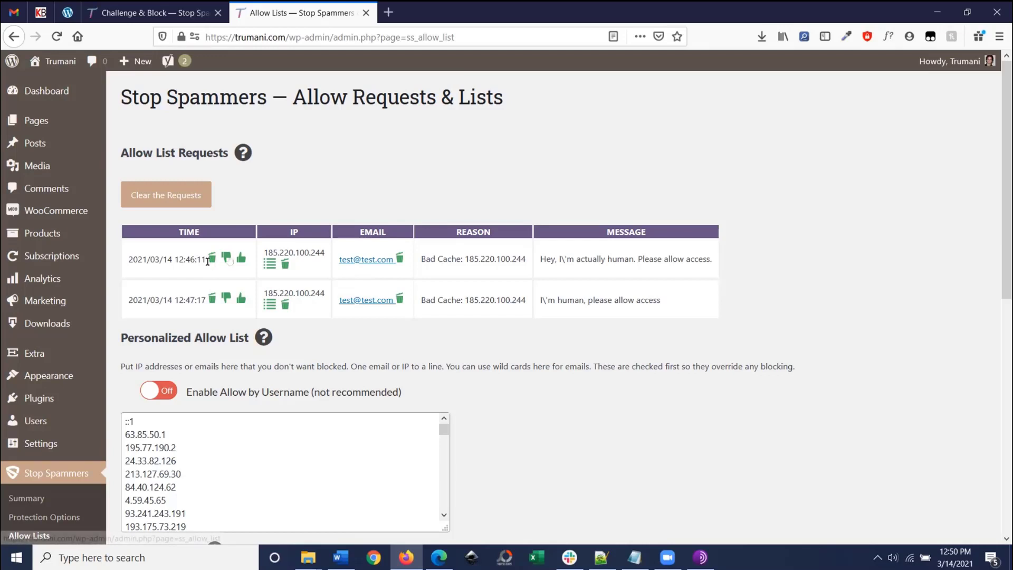
drag(272, 288, 321, 294)
click(326, 287)
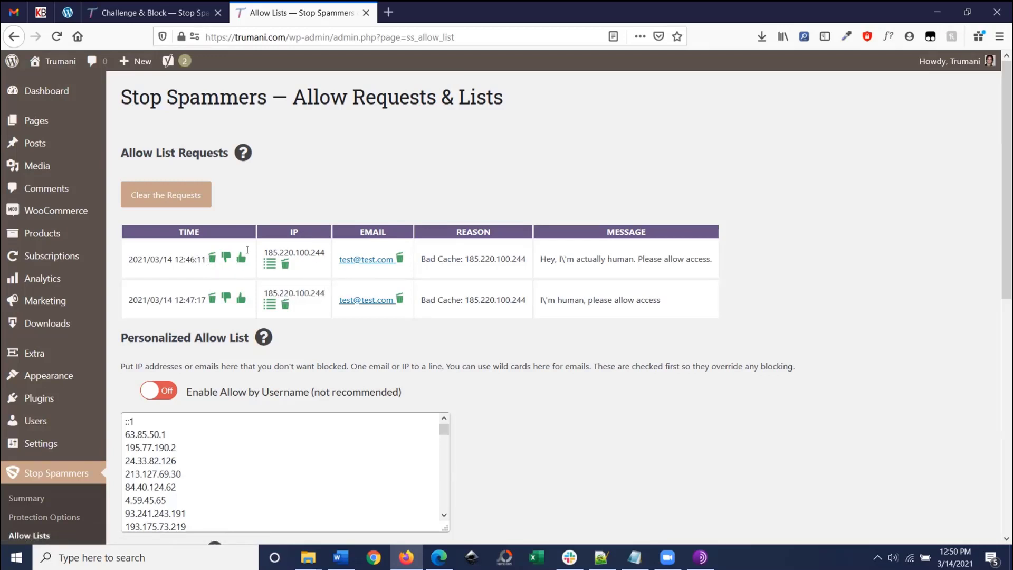
Step: Approve the first request and confirm 185.220.100.244 appears in the Personalized Allow List
click(241, 260)
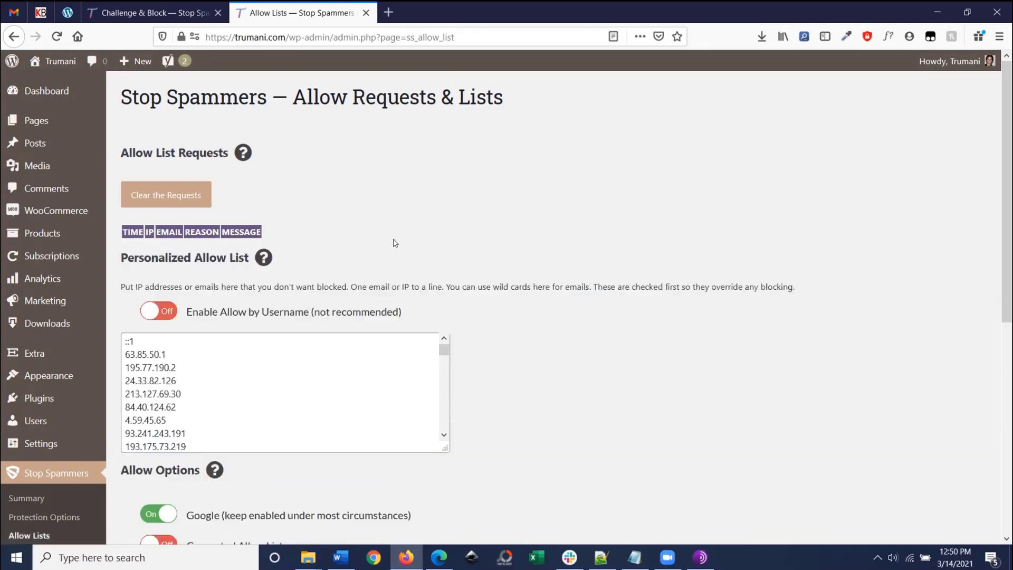
scroll(369, 364, down, 3)
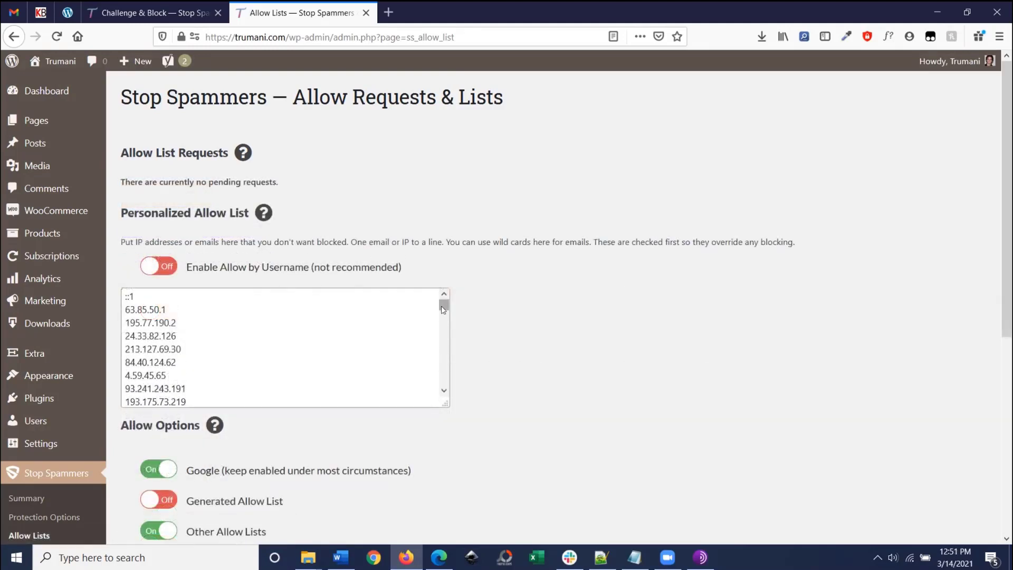
scroll(348, 361, down, 5)
drag(191, 386, 105, 384)
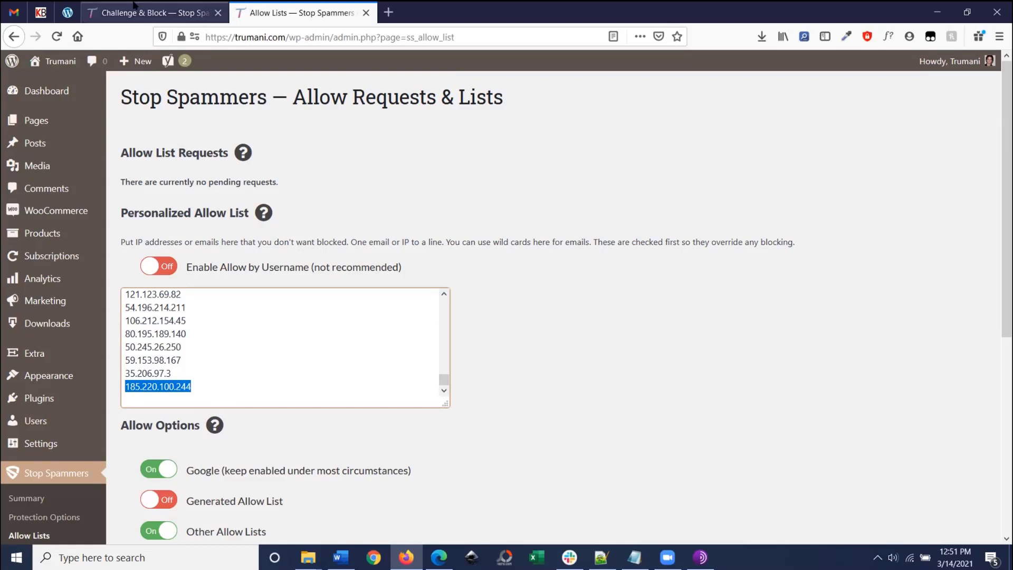
click(150, 7)
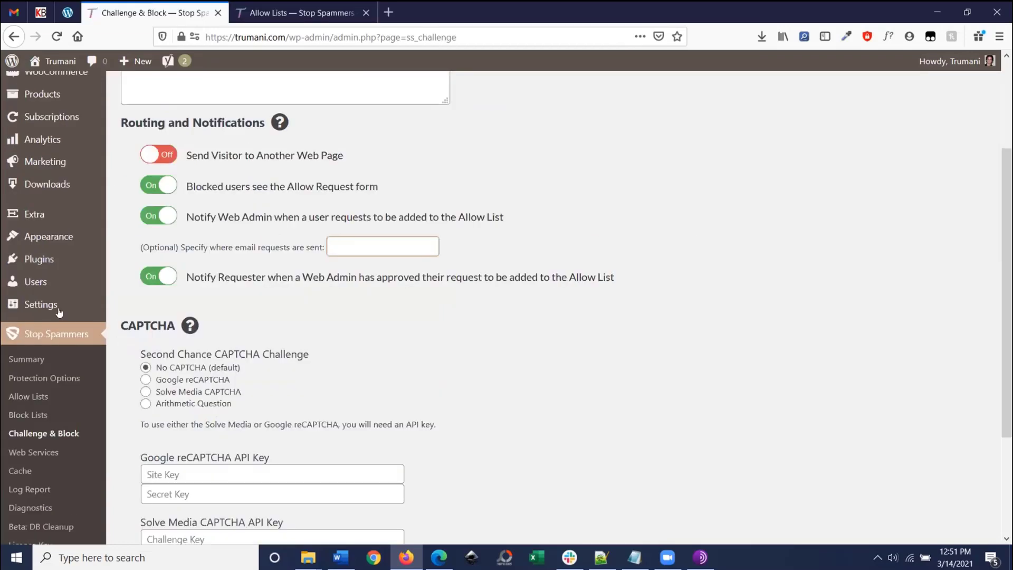
Step: Scroll Protection Options to Validate Requests, where Check for Periods and Check for Hyphens are off
click(38, 375)
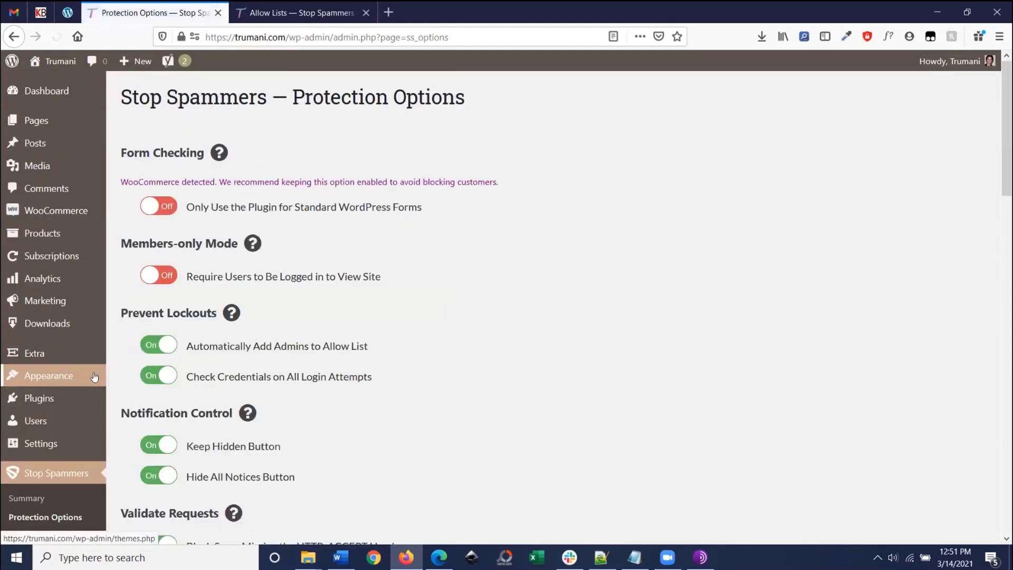
scroll(338, 343, down, 6)
scroll(368, 331, down, 1)
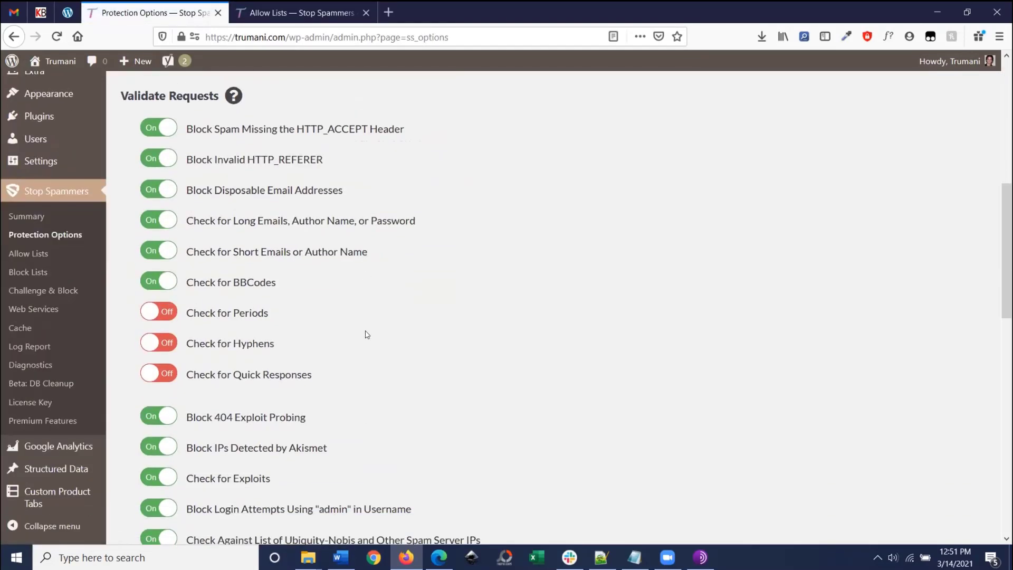
scroll(368, 334, down, 1)
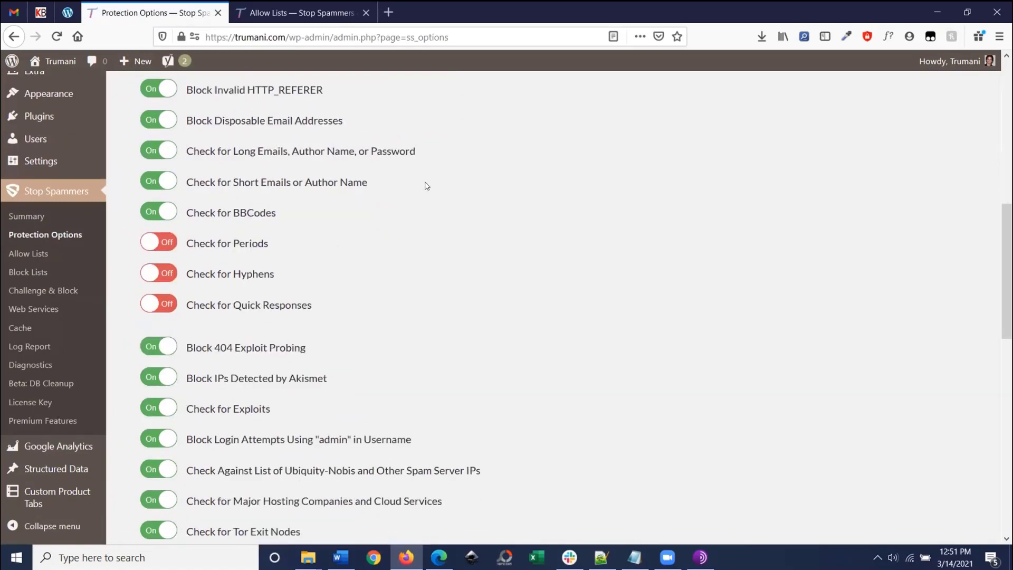
drag(425, 185, 362, 217)
click(389, 191)
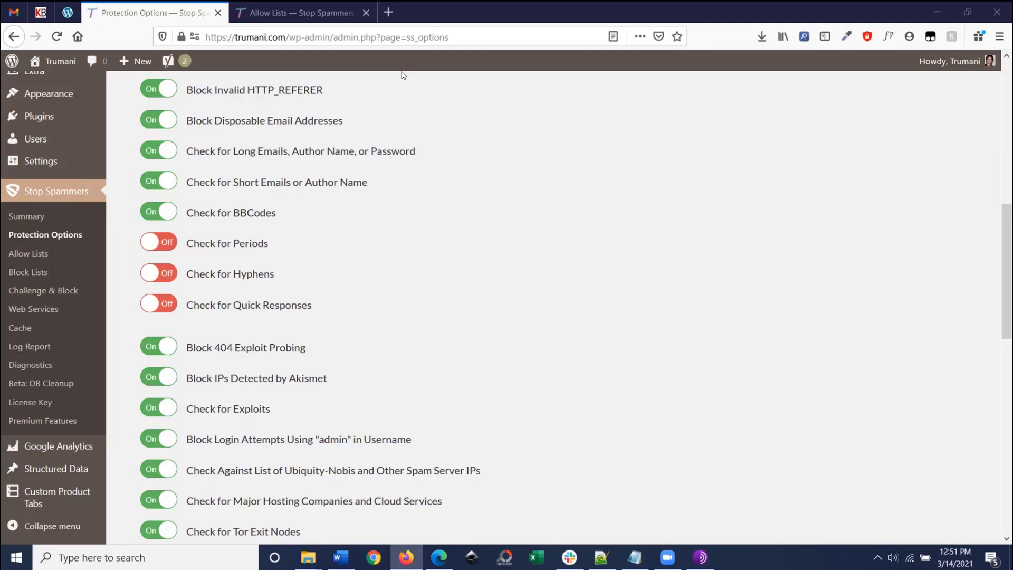
drag(133, 235, 302, 280)
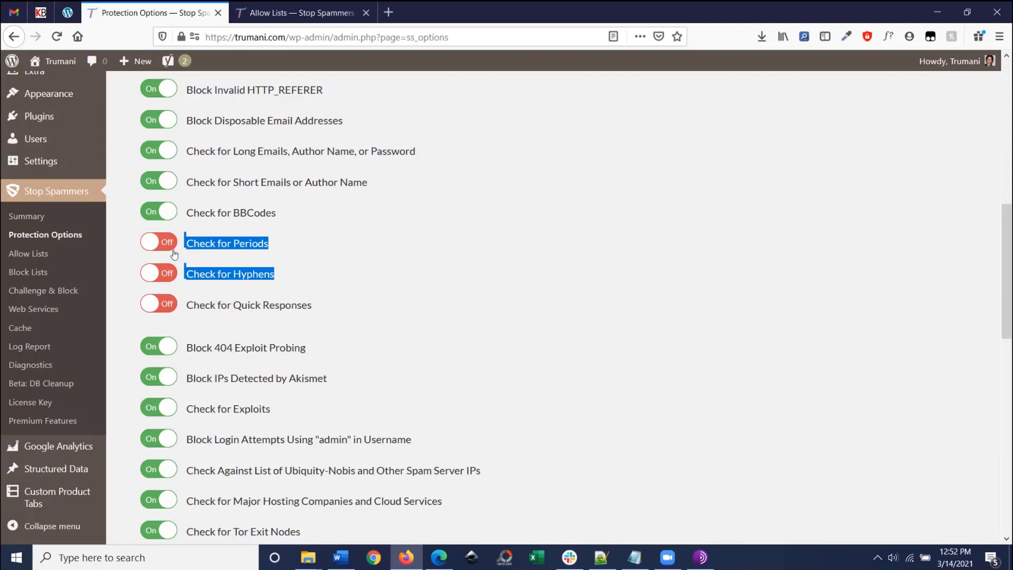
Step: Switch on Check for Periods and Check for Quick Responses (timeout 4), then review remaining options
click(406, 243)
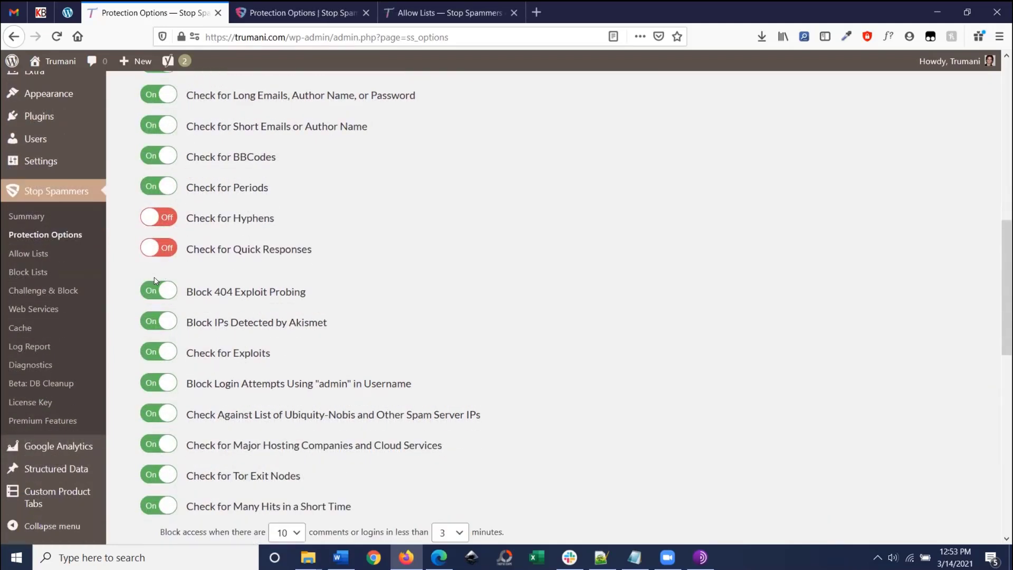
click(164, 251)
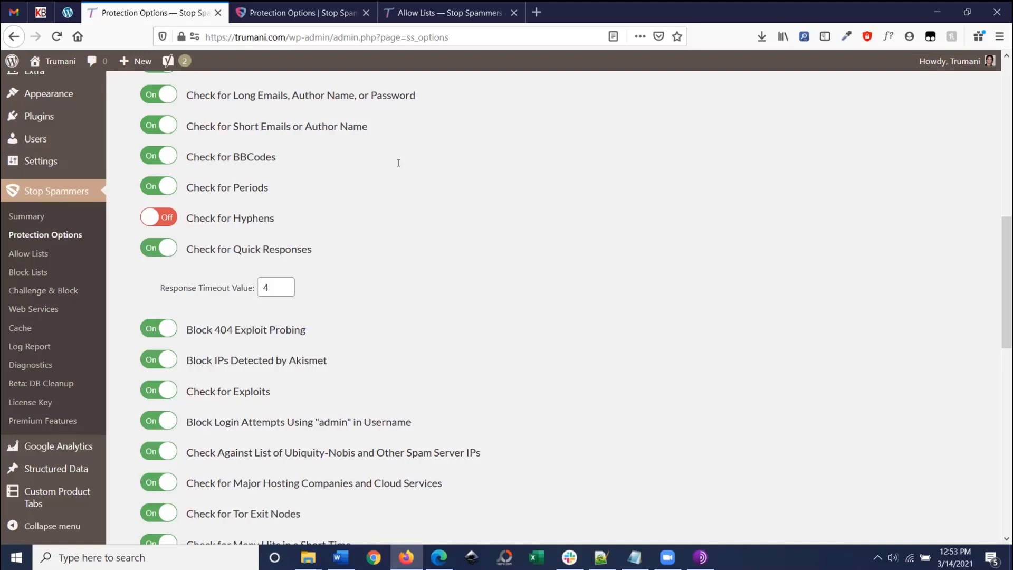
scroll(399, 163, down, 2)
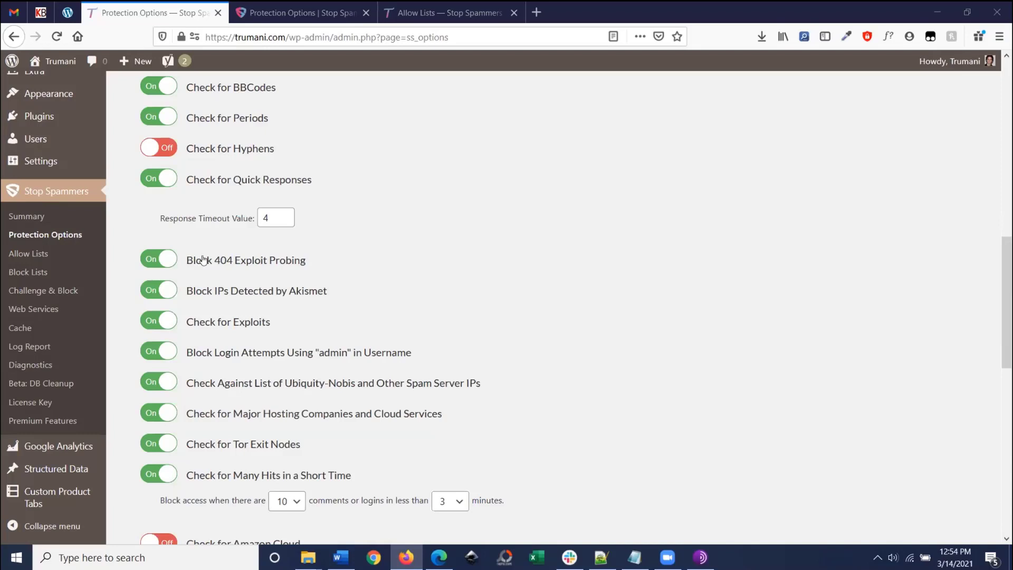
scroll(190, 263, down, 1)
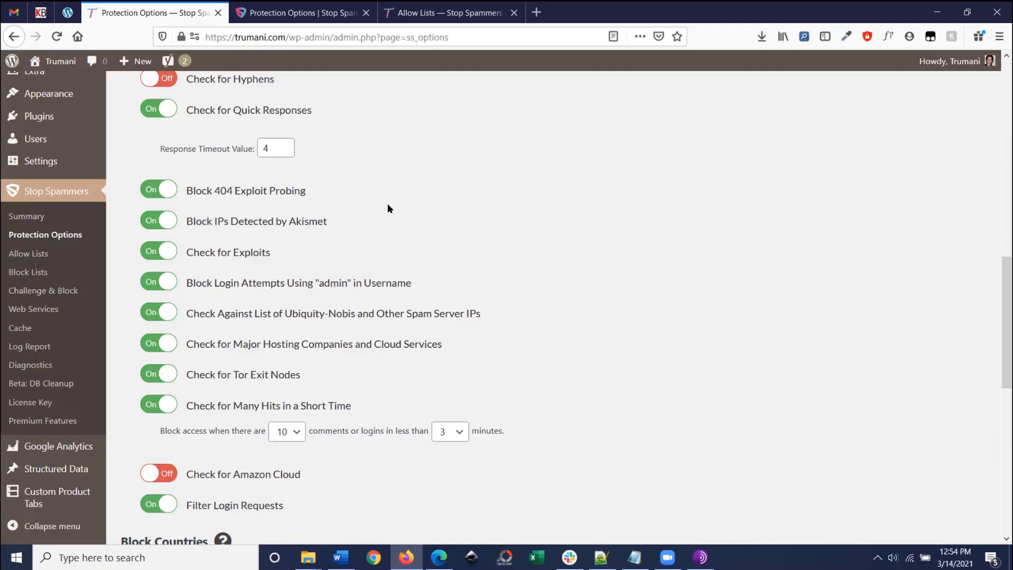
scroll(393, 198, down, 2)
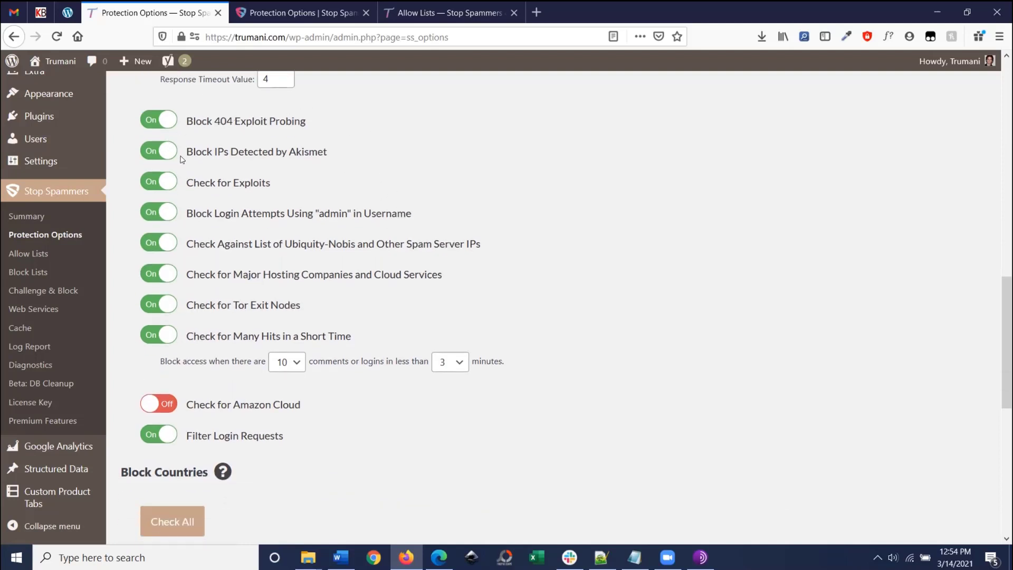
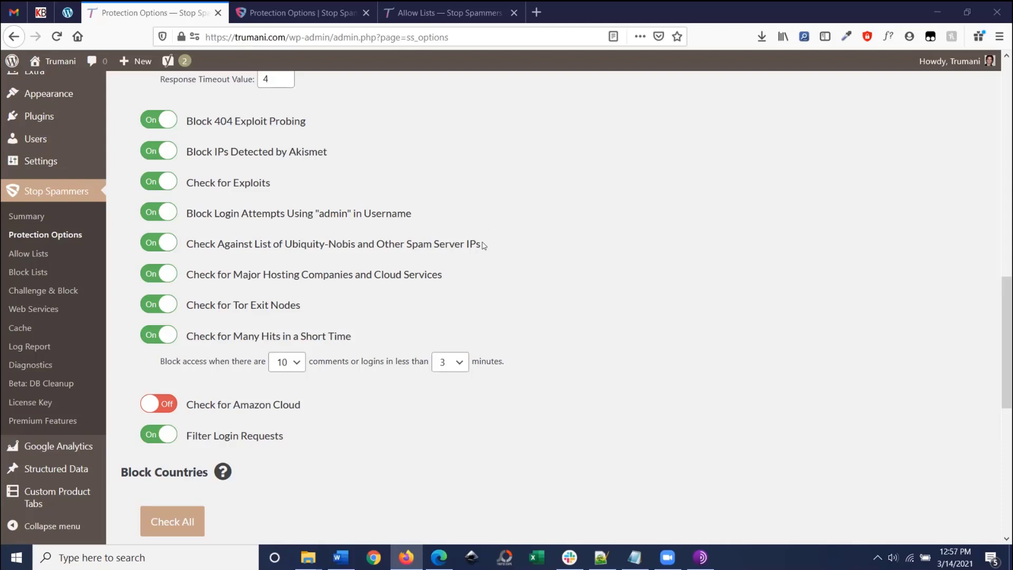
Step: Review the spam server, hosting and Tor Exit Nodes check options
drag(474, 277, 184, 242)
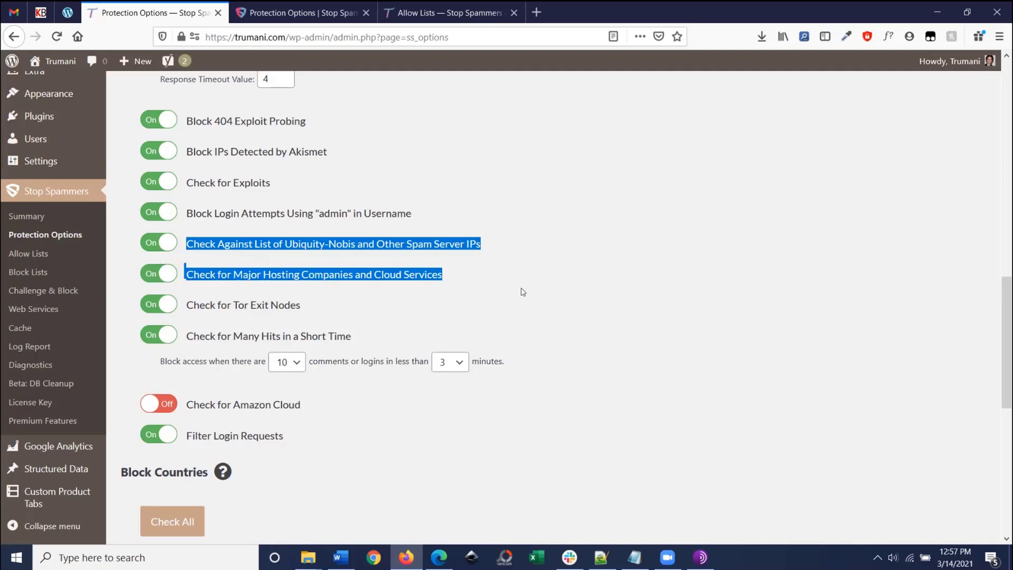
scroll(378, 313, down, 2)
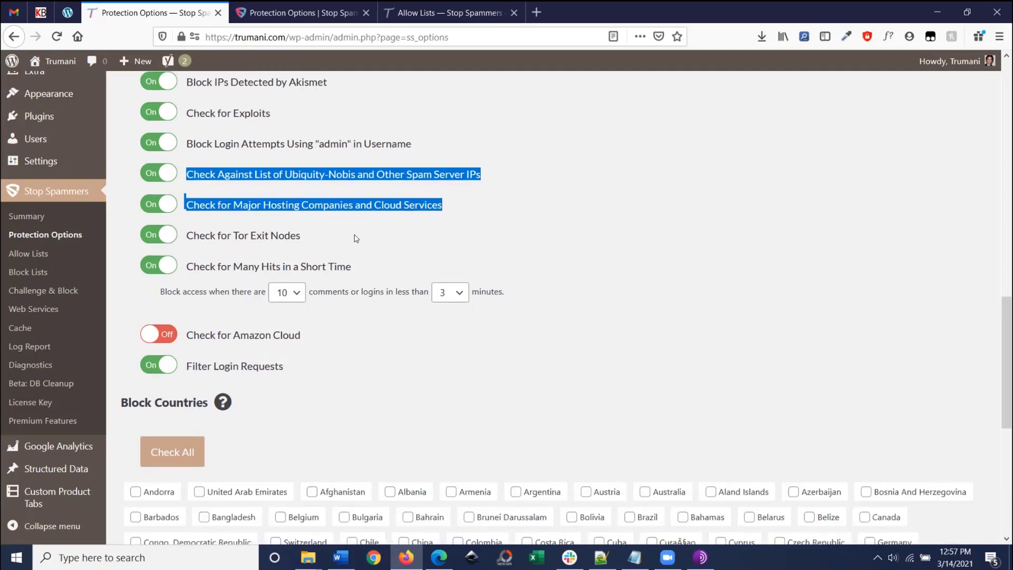
drag(355, 235, 181, 244)
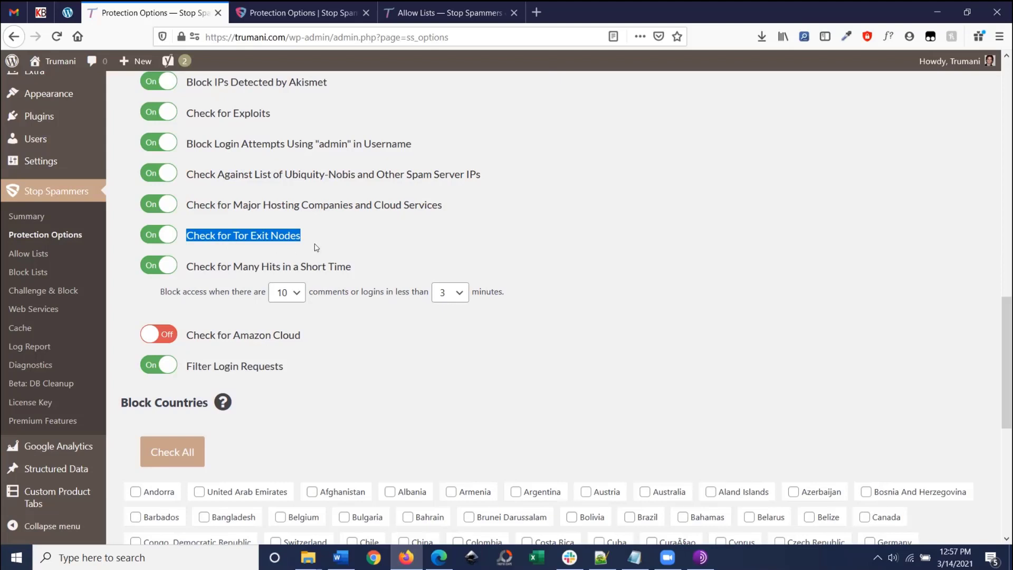
scroll(312, 249, down, 1)
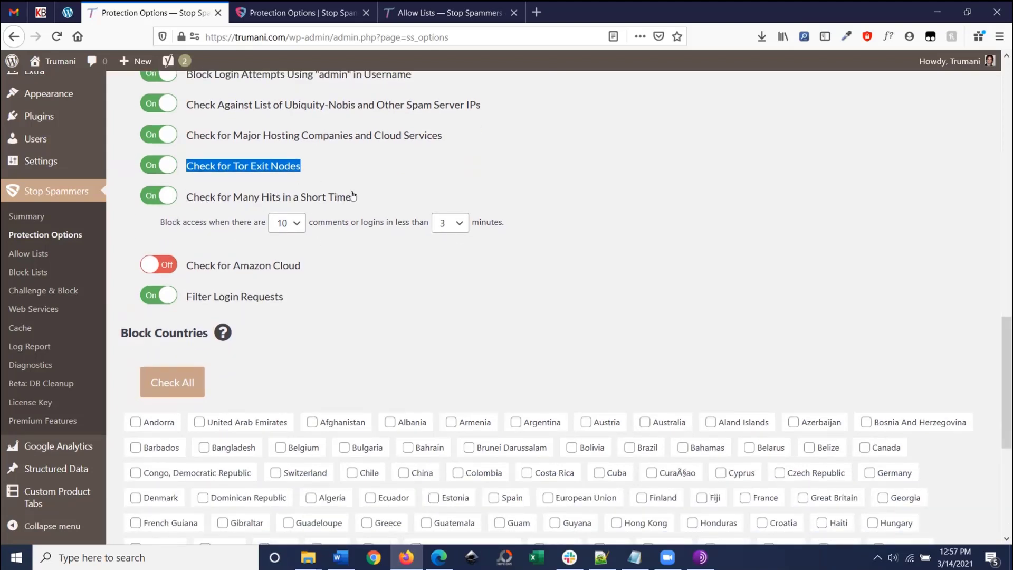
click(377, 195)
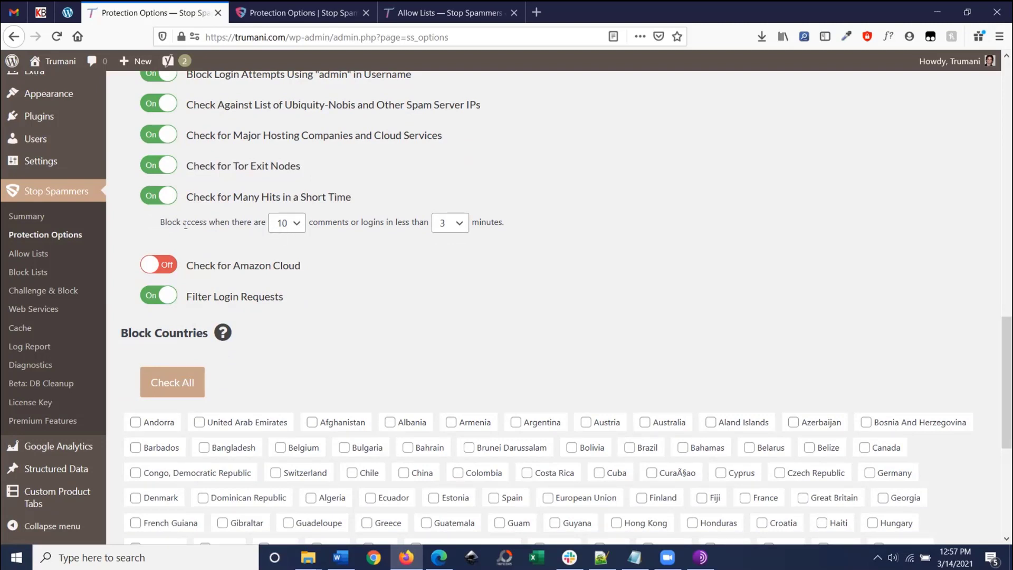
Step: Try the many-hits dropdowns at 4 comments within 1 minute
click(293, 228)
click(396, 250)
click(295, 228)
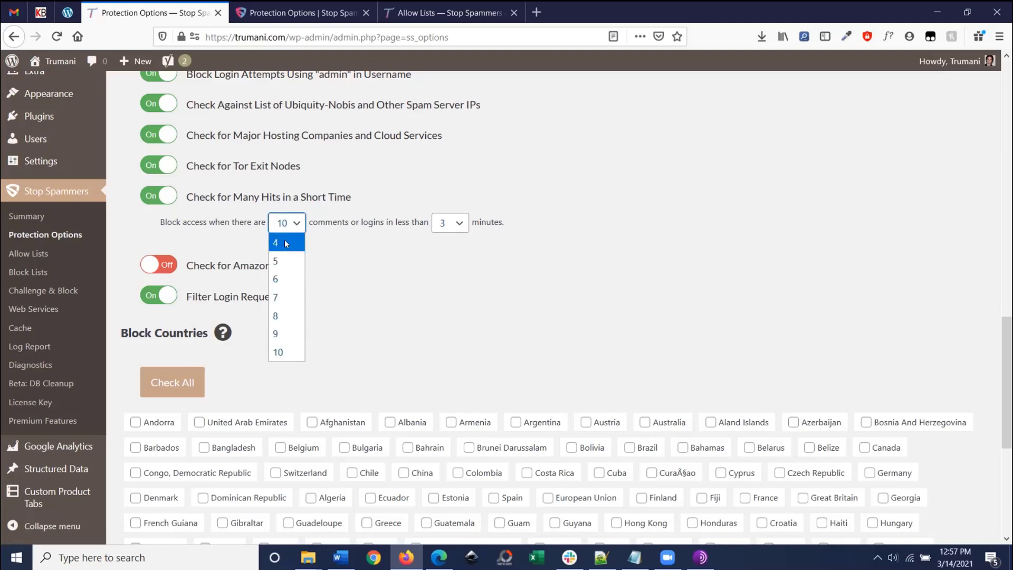
click(289, 242)
click(293, 224)
click(336, 247)
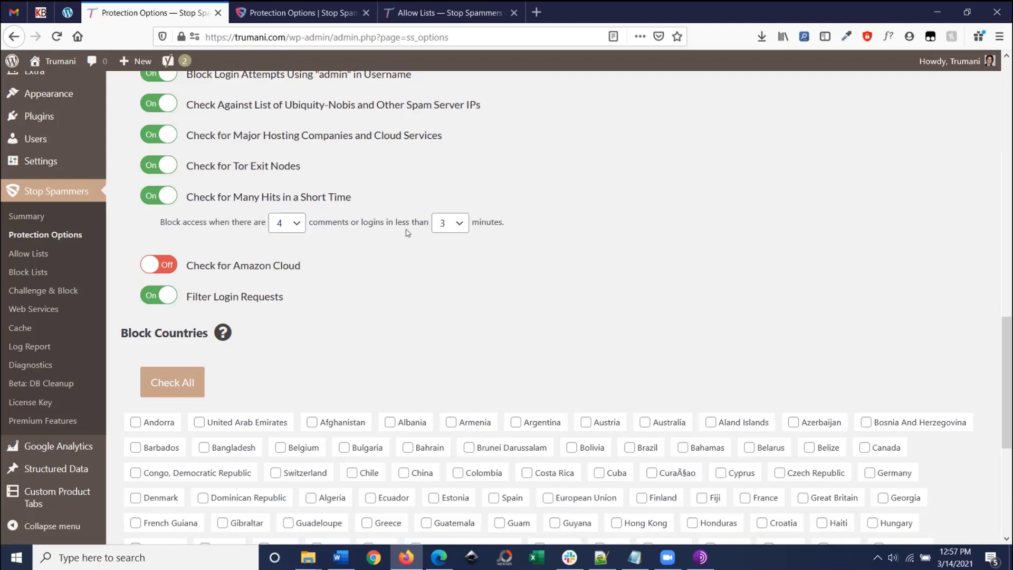
click(456, 227)
click(453, 238)
Step: Set Check for Many Hits to 6 comments or logins in 6 minutes
click(298, 226)
click(275, 353)
click(290, 227)
click(282, 287)
click(441, 224)
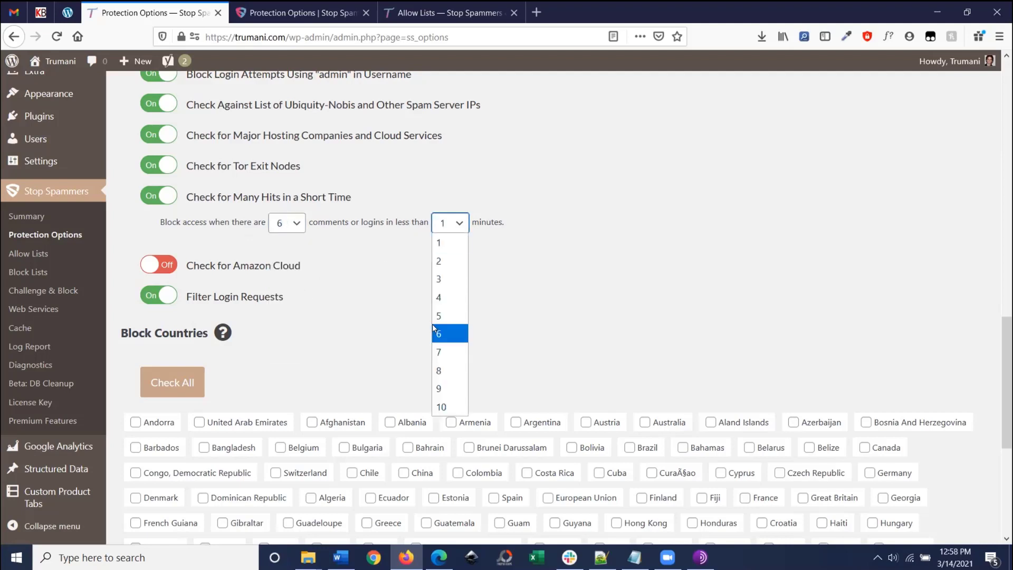
click(432, 324)
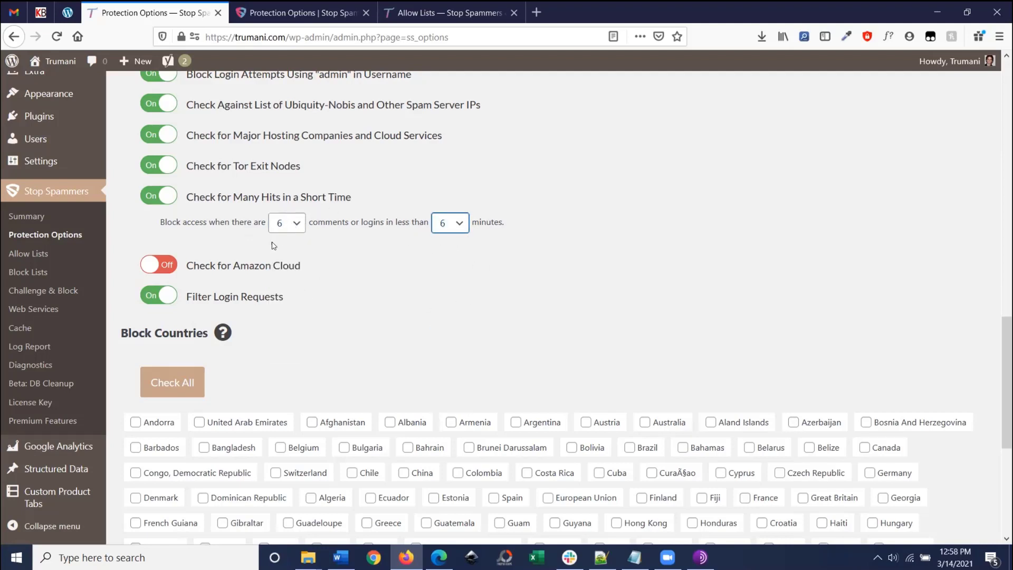
scroll(269, 245, down, 2)
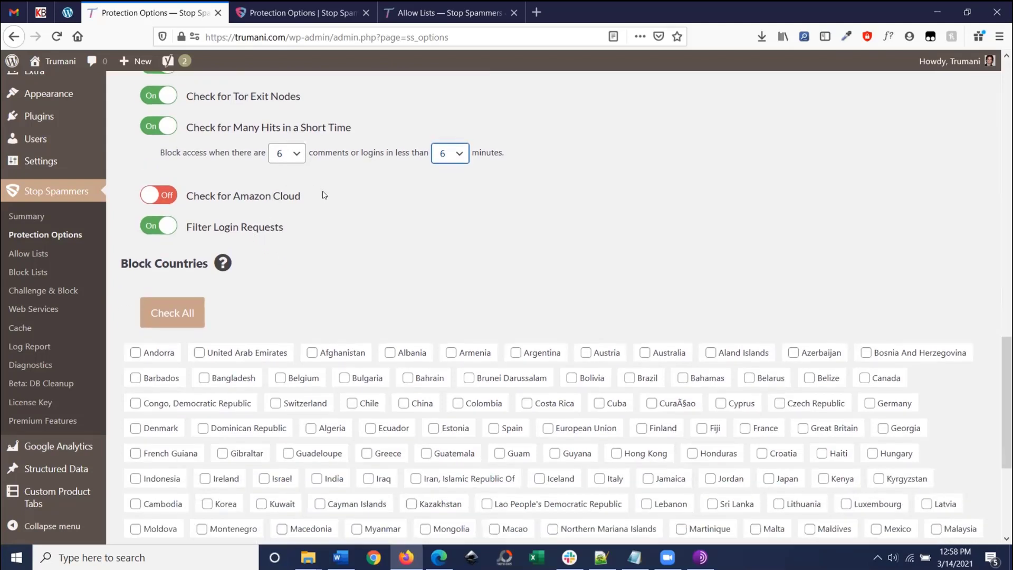
Step: Tick Iran, Islamic Republic Of and Israel in the Block Countries list
drag(323, 196, 185, 200)
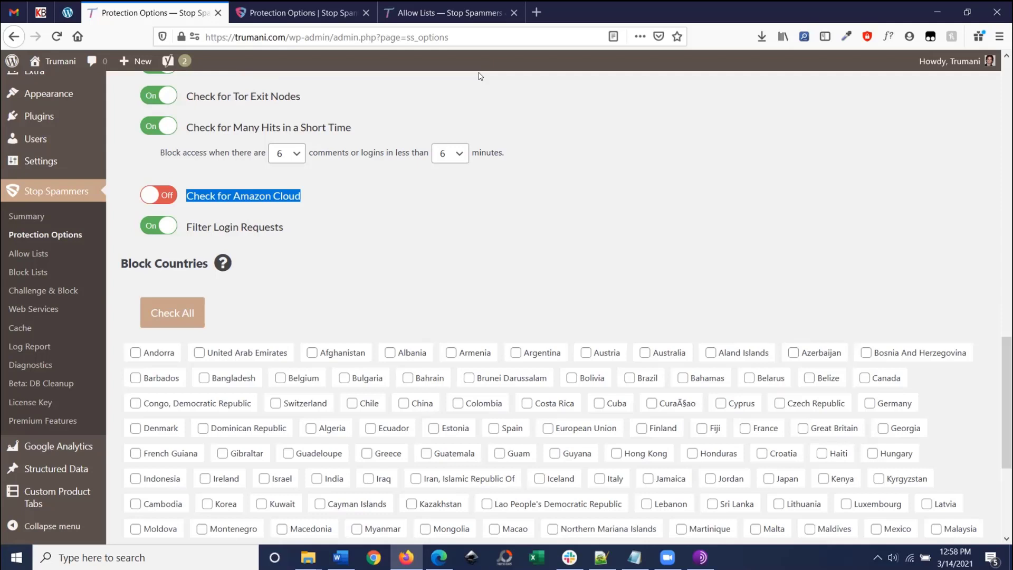
scroll(190, 190, down, 4)
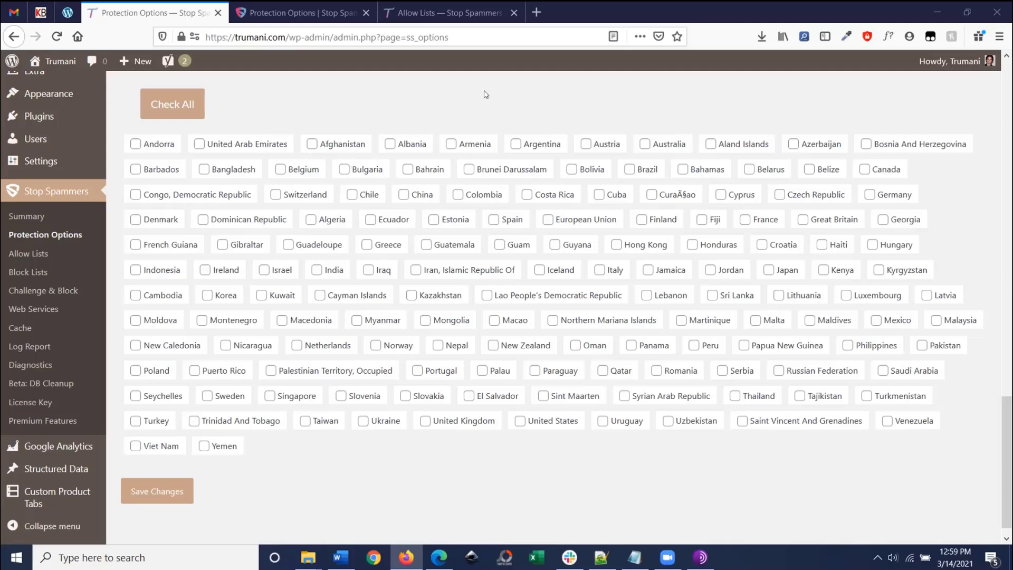
click(437, 271)
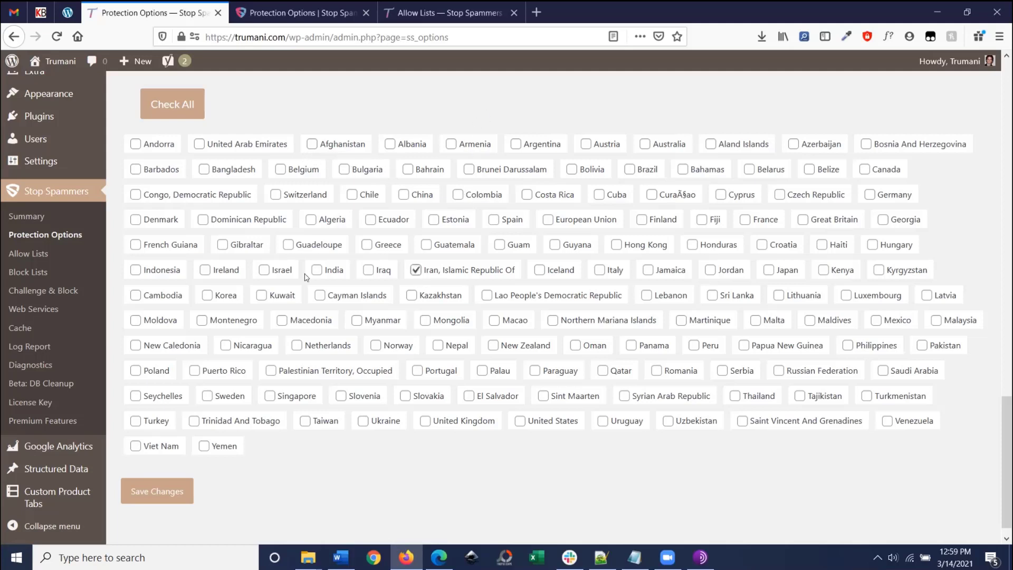
click(265, 270)
Step: Look through the Allow Lists page, then go to Challenge & Block
click(27, 259)
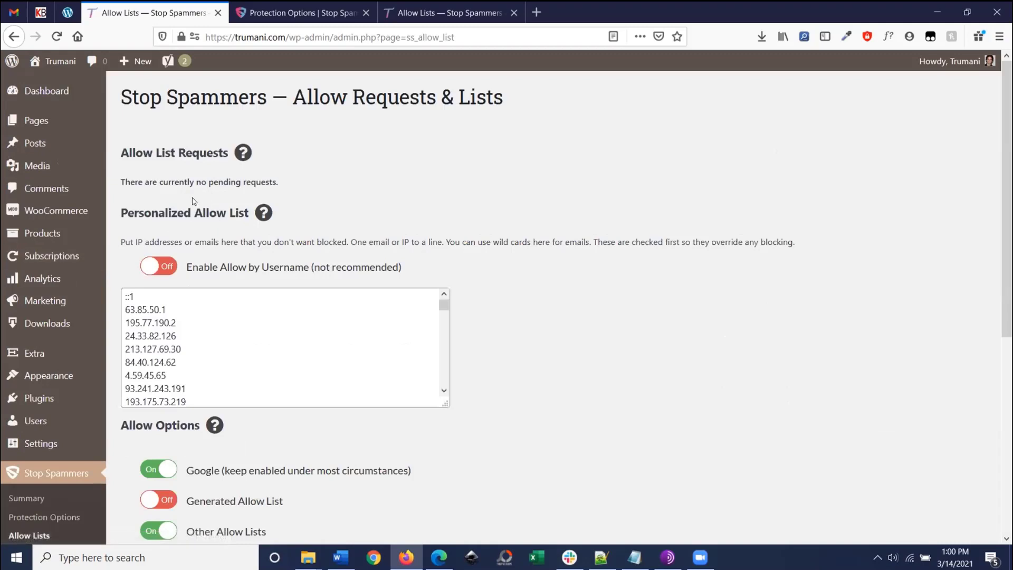
scroll(207, 206, down, 2)
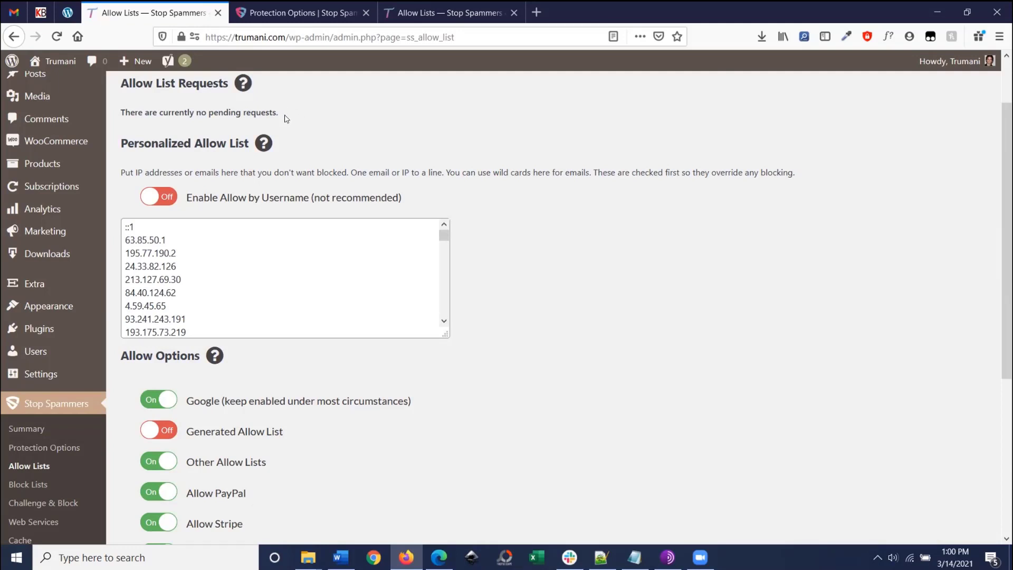
scroll(310, 135, up, 2)
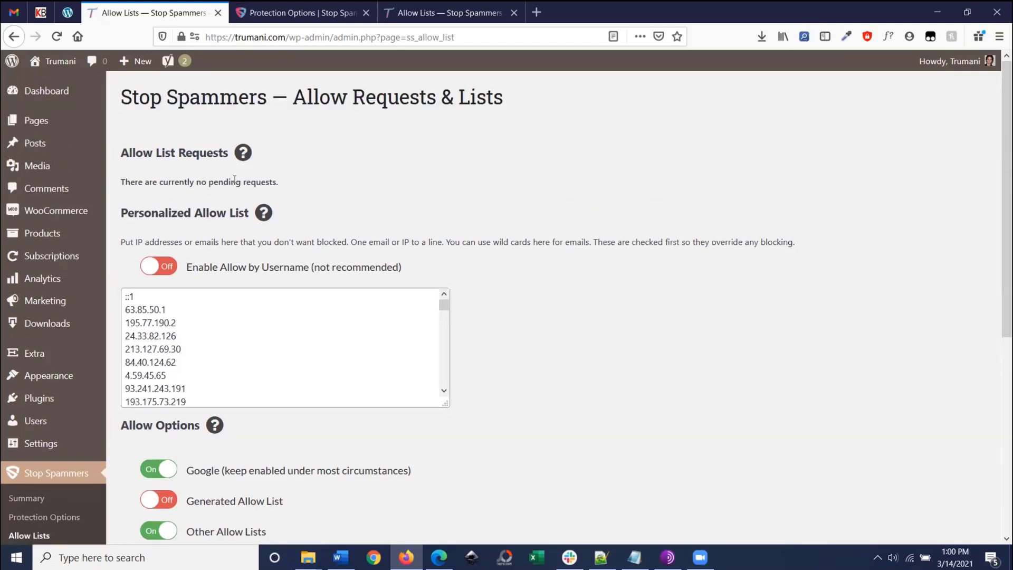
scroll(234, 179, down, 3)
right_click(56, 431)
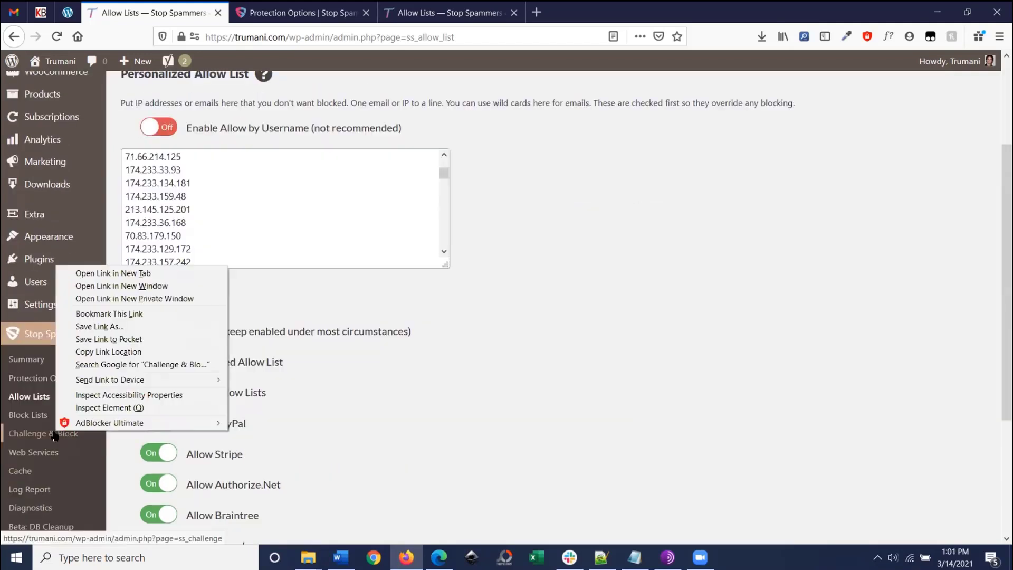
click(24, 432)
click(38, 437)
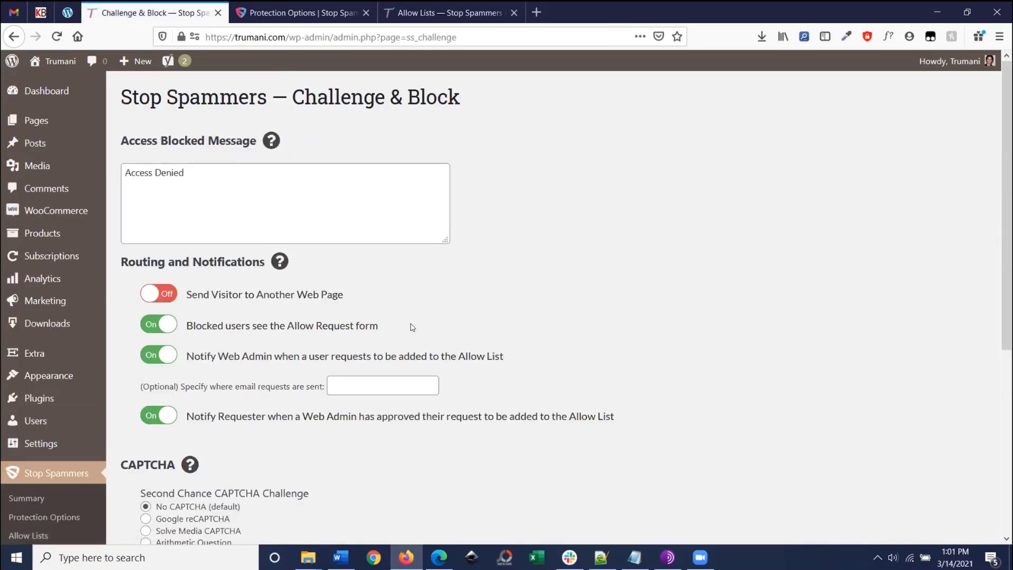
Step: Try Google reCAPTCHA and Solve Media, then settle on Arithmetic Question as the CAPTCHA
drag(412, 327, 190, 328)
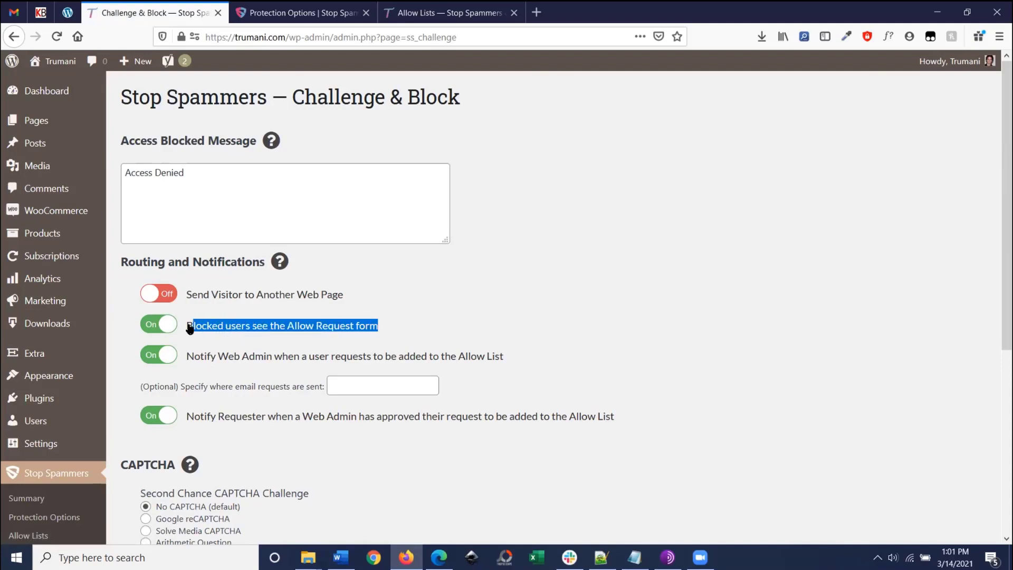
click(654, 294)
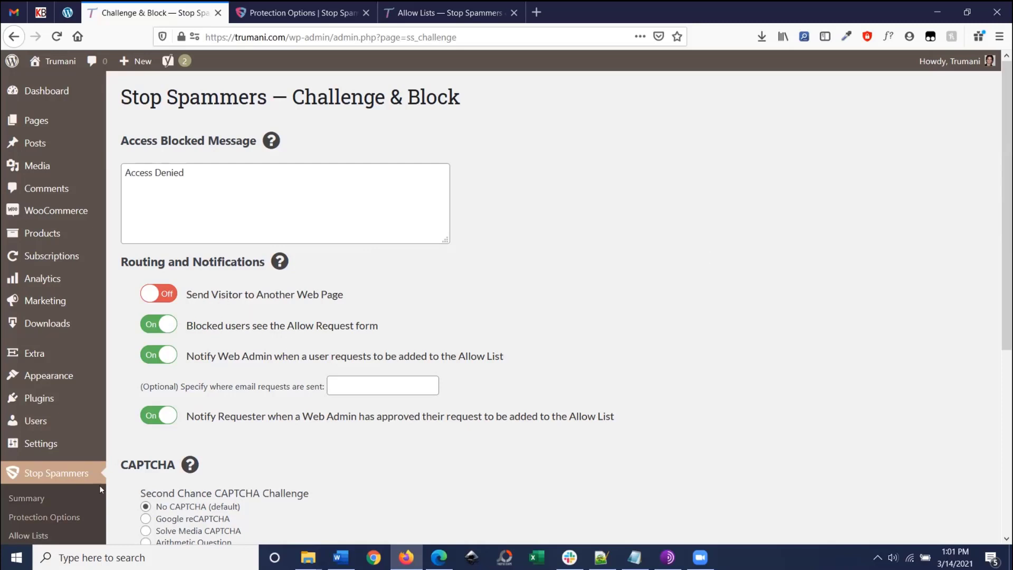
scroll(222, 401, down, 3)
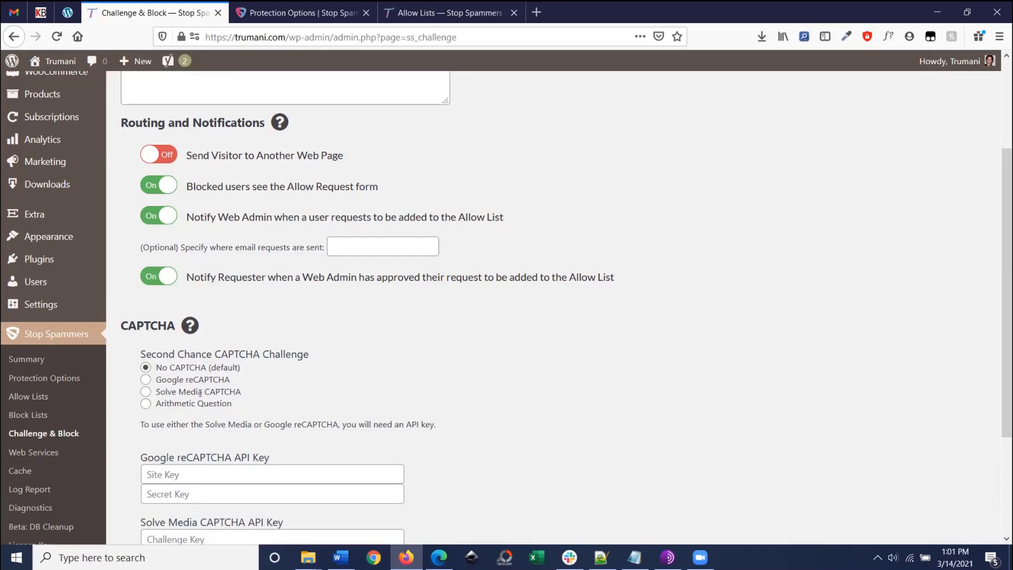
scroll(200, 393, up, 1)
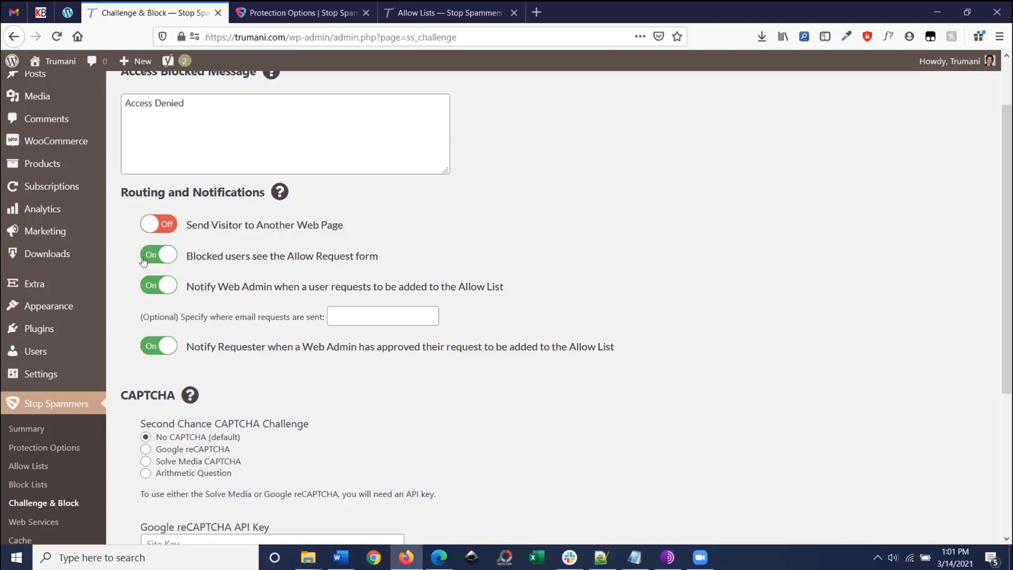
scroll(143, 261, down, 3)
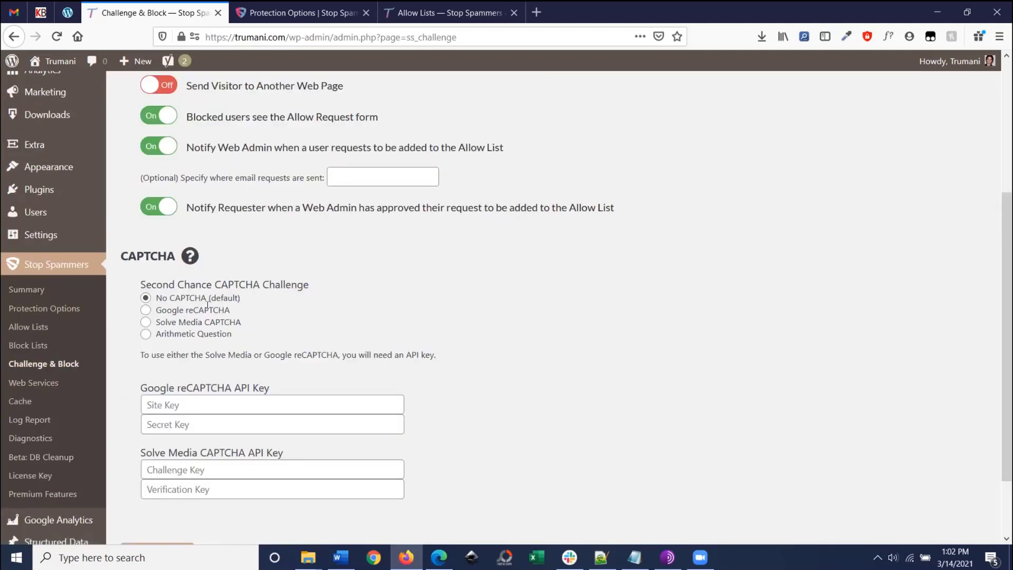
click(144, 311)
scroll(144, 314, down, 2)
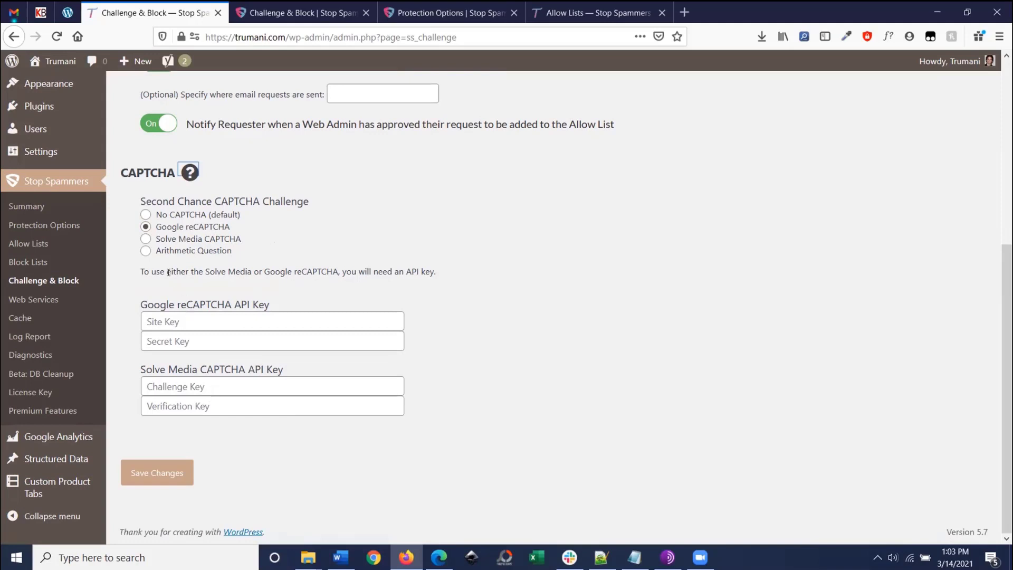
click(144, 240)
click(146, 251)
scroll(151, 211, up, 5)
scroll(61, 414, down, 1)
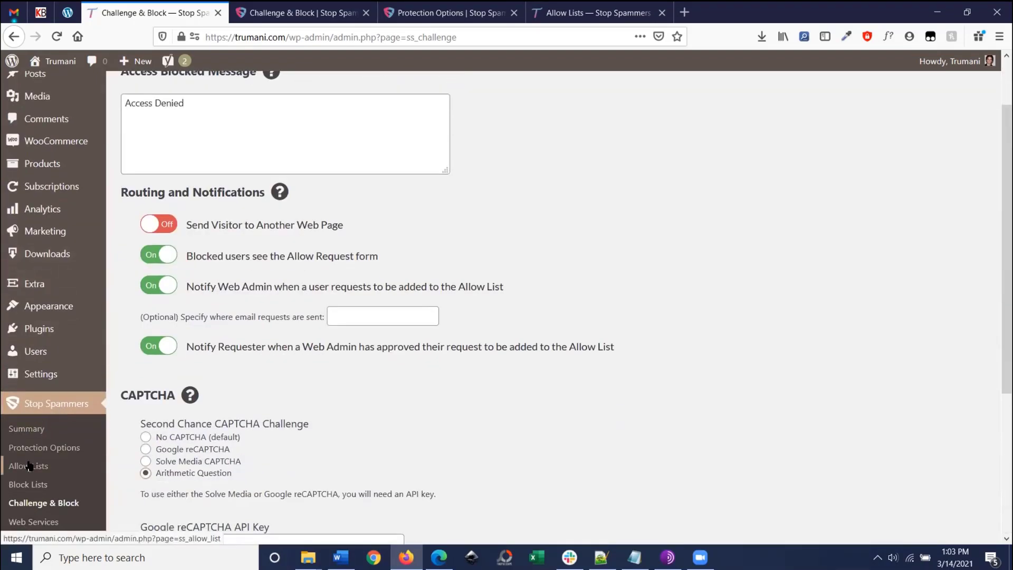
Step: Back on Allow Lists, toggle Enable Allow by Username on and then off again
click(29, 466)
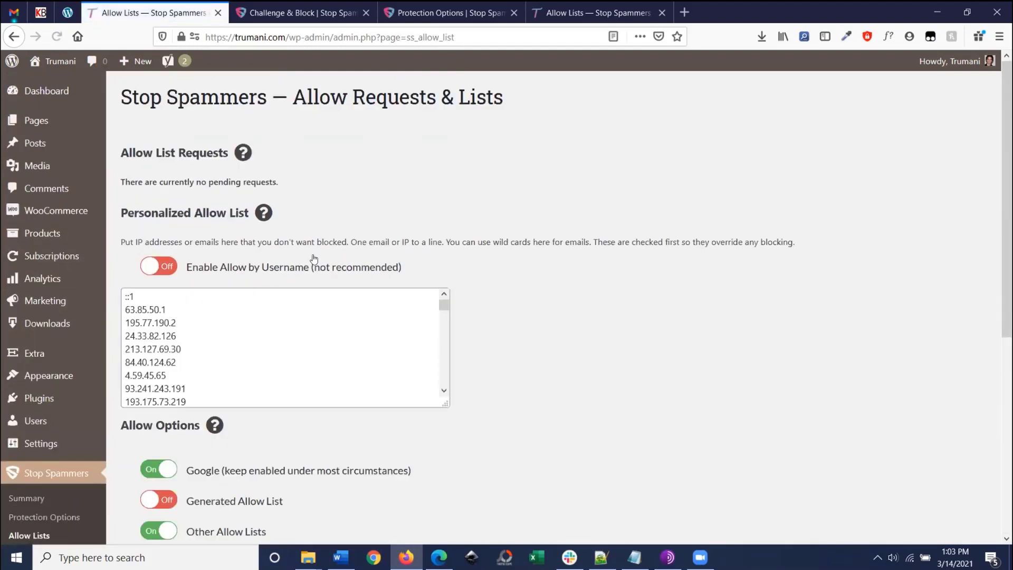
scroll(520, 211, down, 1)
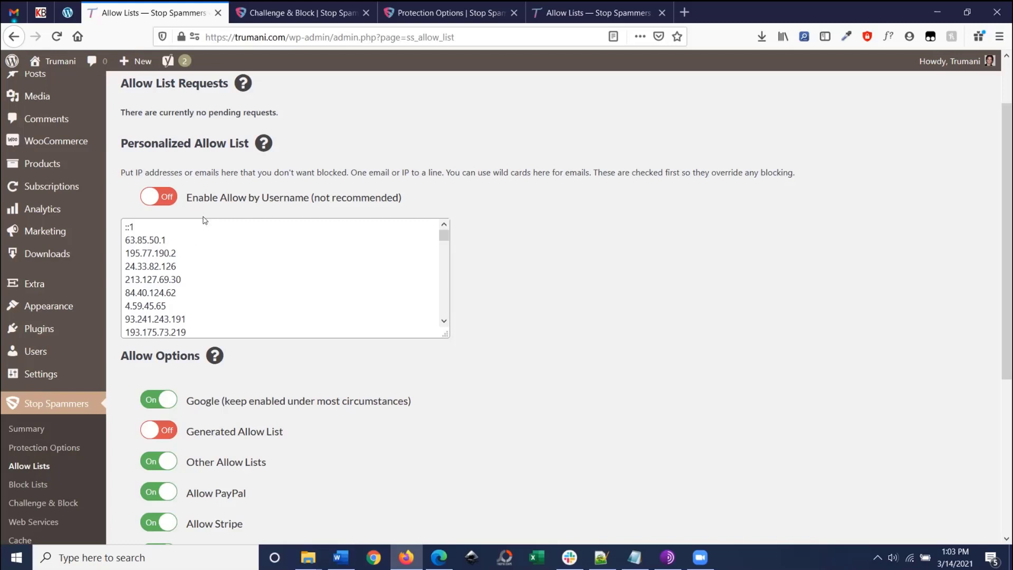
click(183, 243)
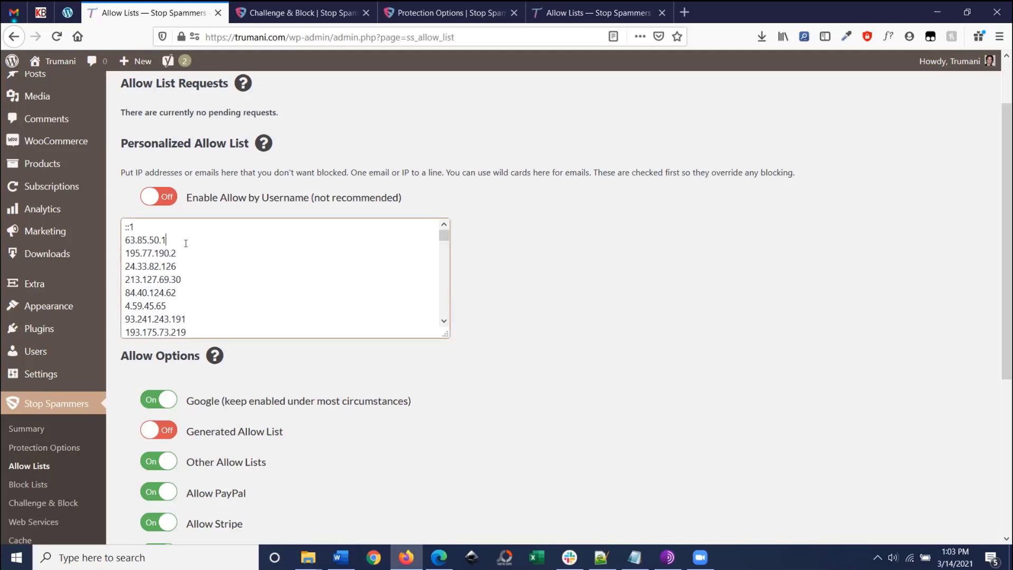
scroll(183, 244, down, 3)
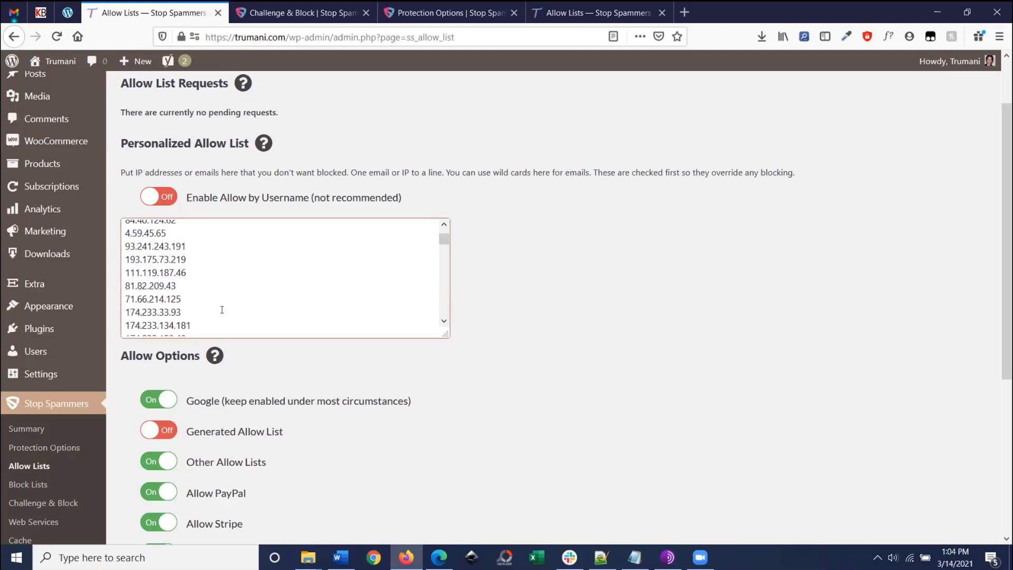
scroll(222, 309, down, 10)
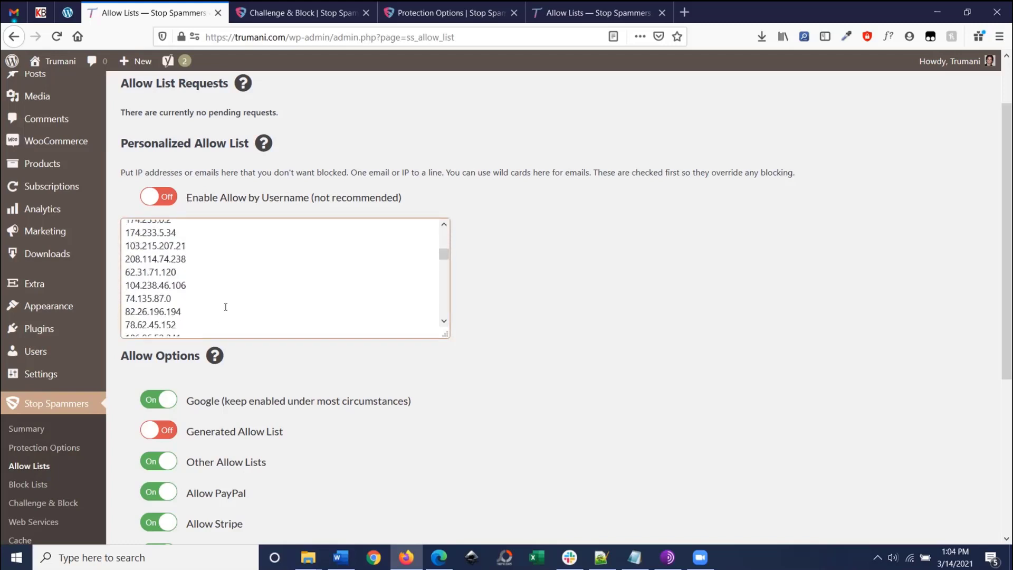
click(173, 198)
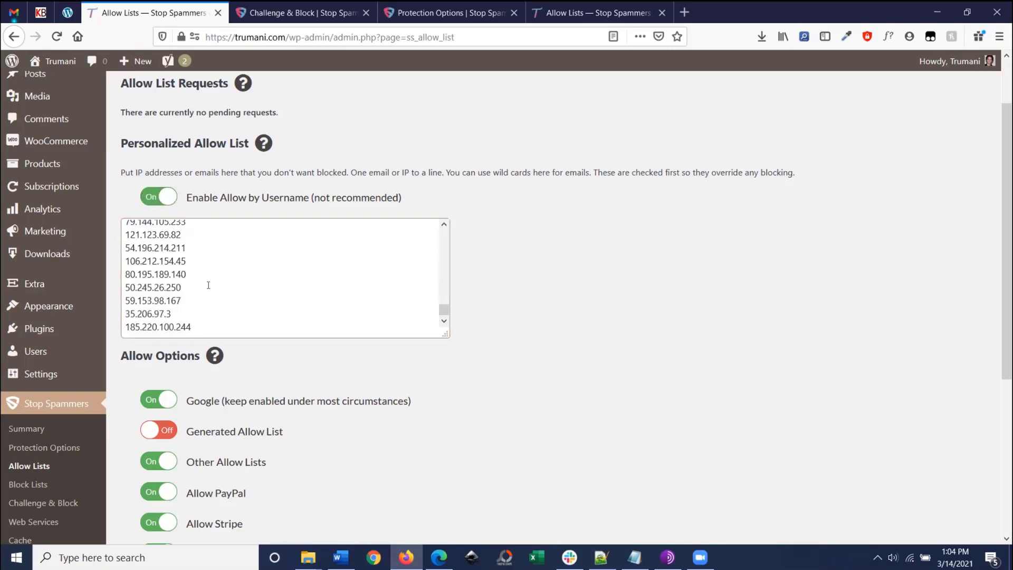
click(158, 201)
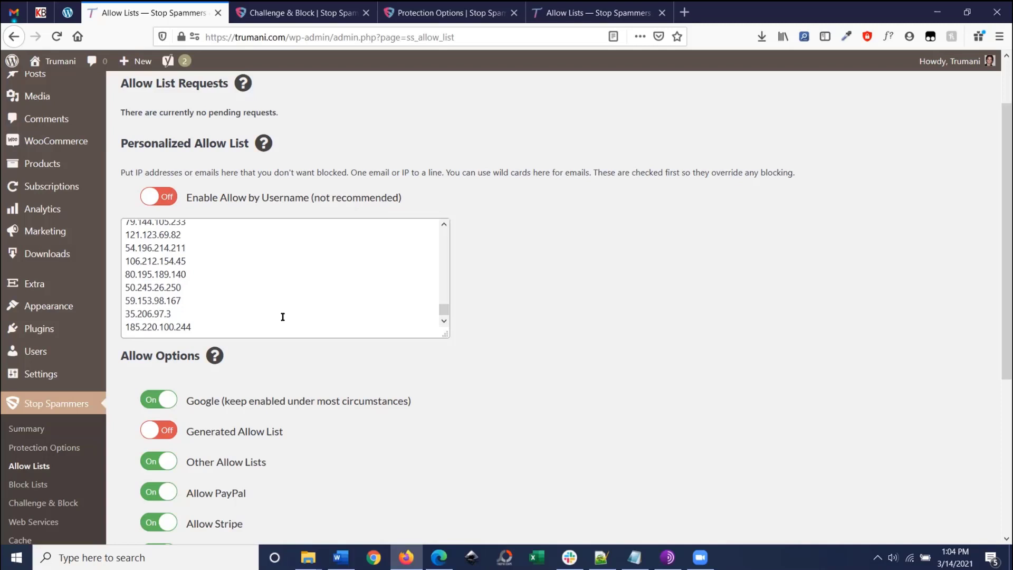
Step: Switch on Generated Allow List, then go to the Block Lists settings
scroll(511, 262, down, 3)
scroll(520, 256, down, 1)
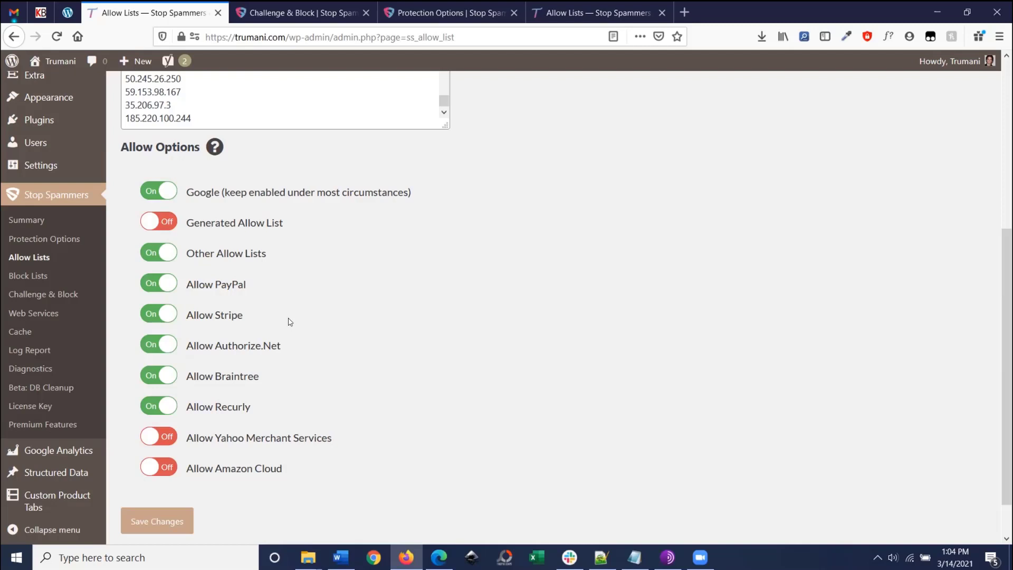
click(215, 225)
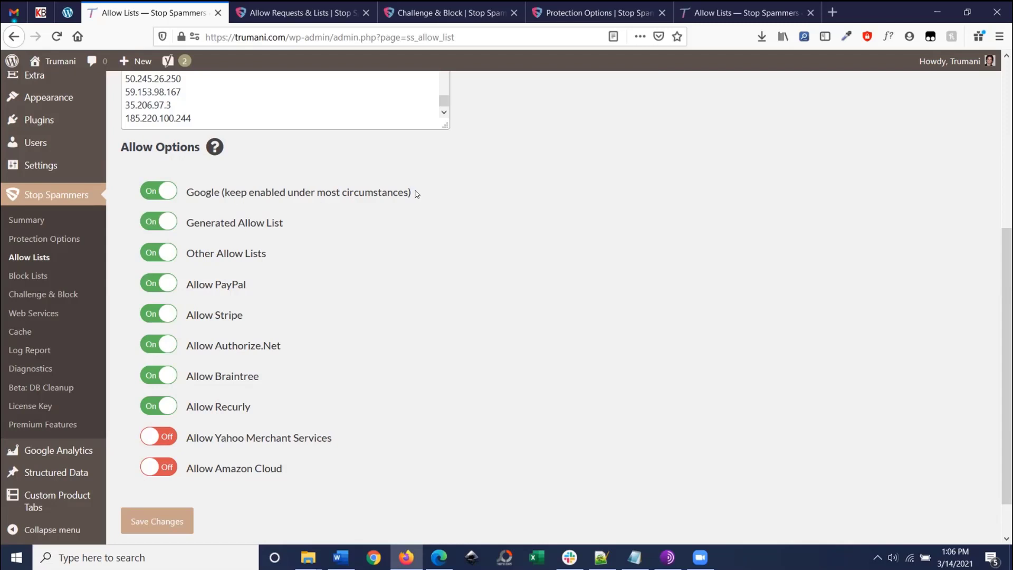
drag(455, 197, 122, 172)
click(122, 173)
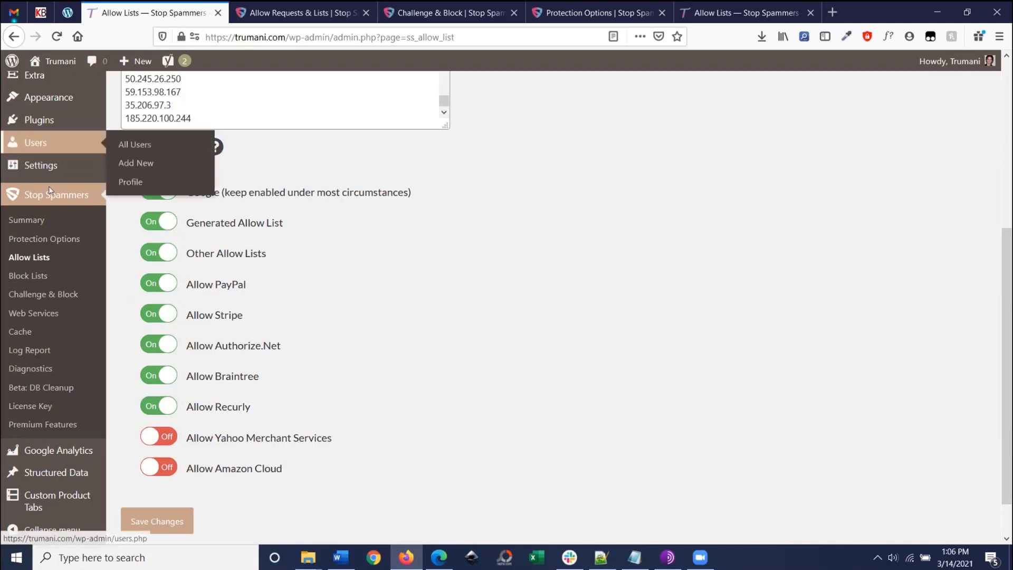
click(24, 276)
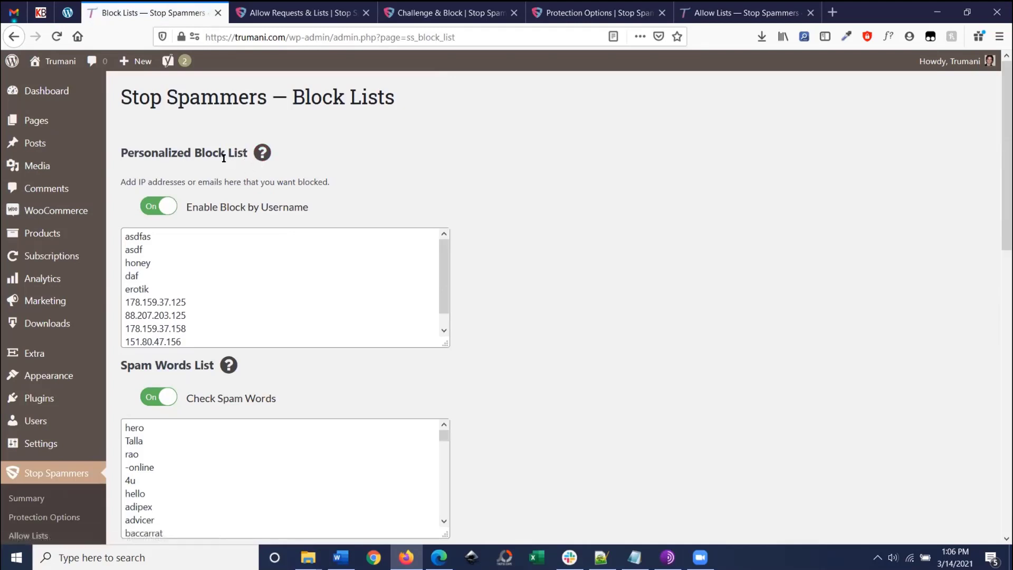
Step: Review the personalized block list entries, then drag the Spam Words List box taller
scroll(187, 166, down, 2)
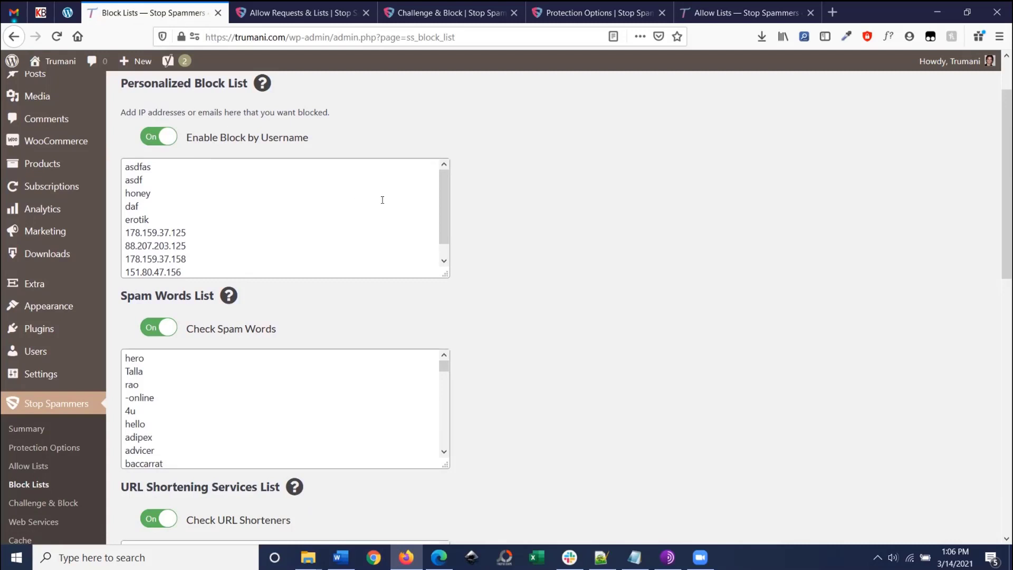
click(442, 197)
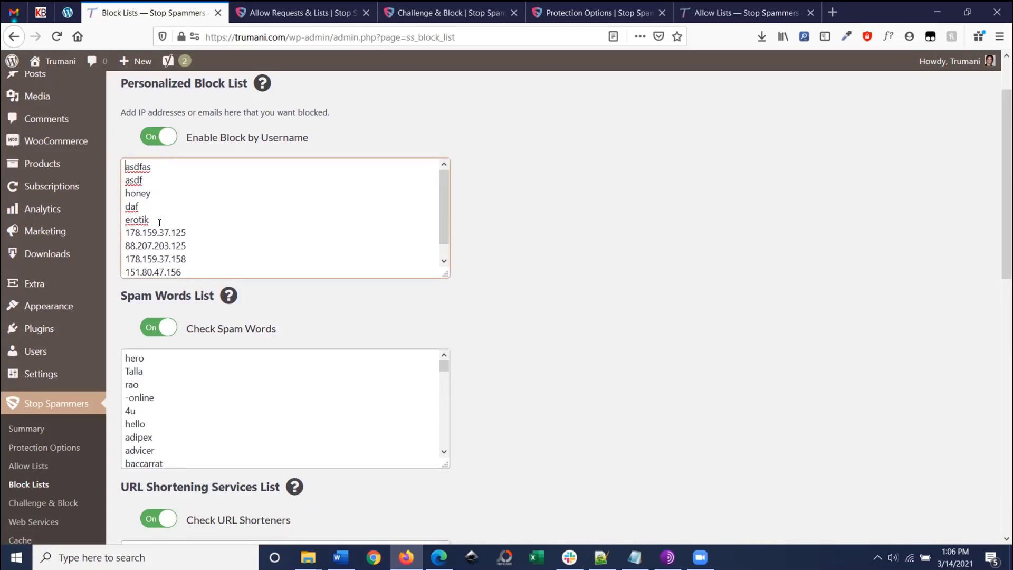
scroll(166, 204, down, 1)
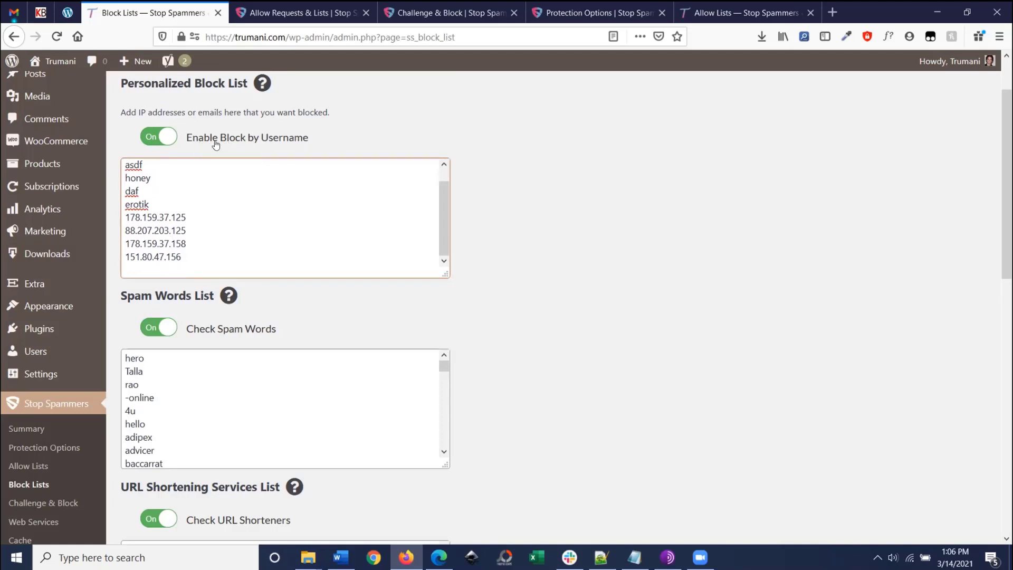
scroll(154, 233, up, 2)
drag(157, 275, 133, 234)
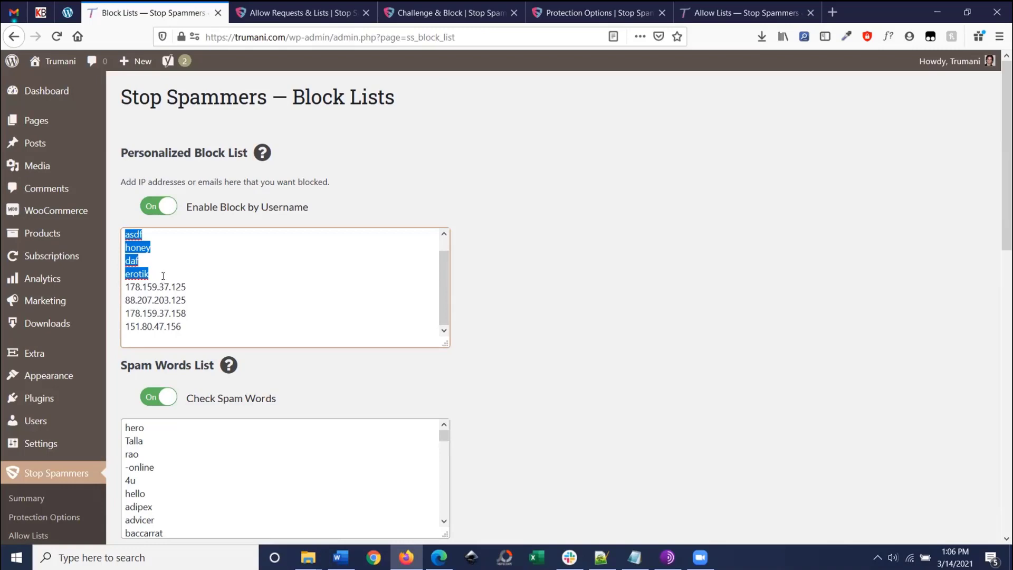
scroll(495, 237, down, 3)
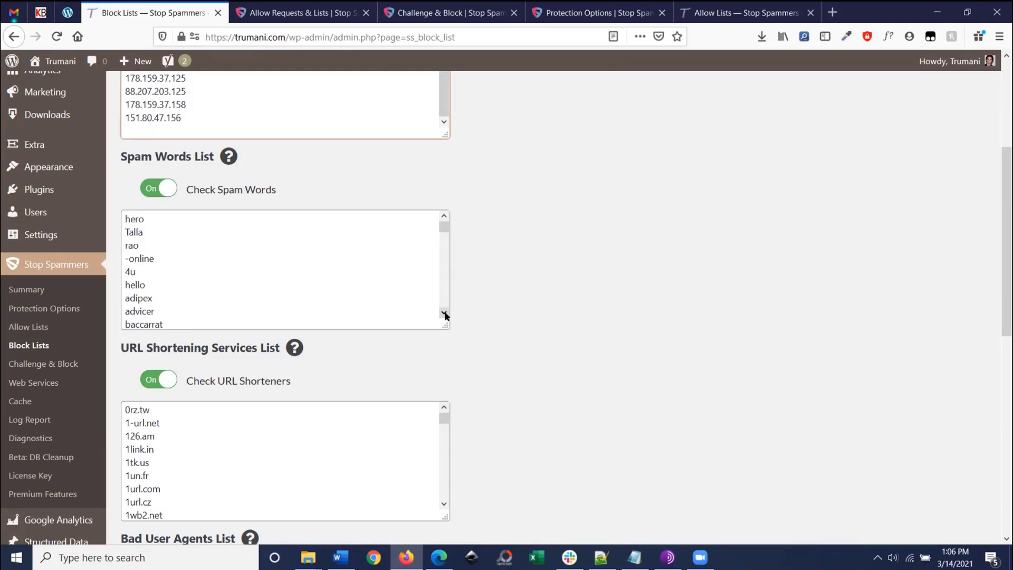
drag(443, 323, 445, 338)
mouse_move(442, 235)
mouse_down()
mouse_move(449, 379)
mouse_move(443, 224)
mouse_up()
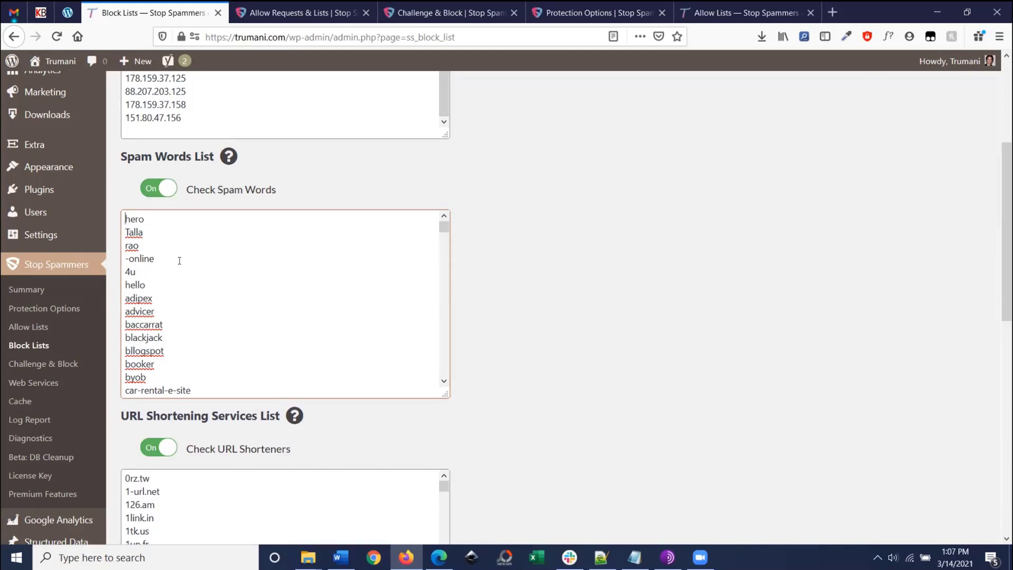
scroll(806, 421, down, 10)
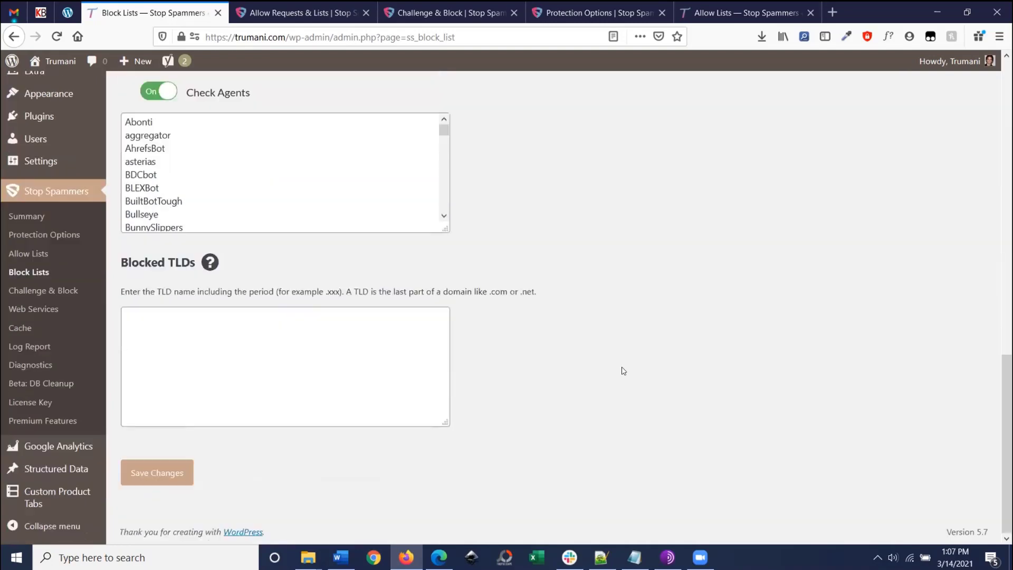
scroll(534, 276, up, 9)
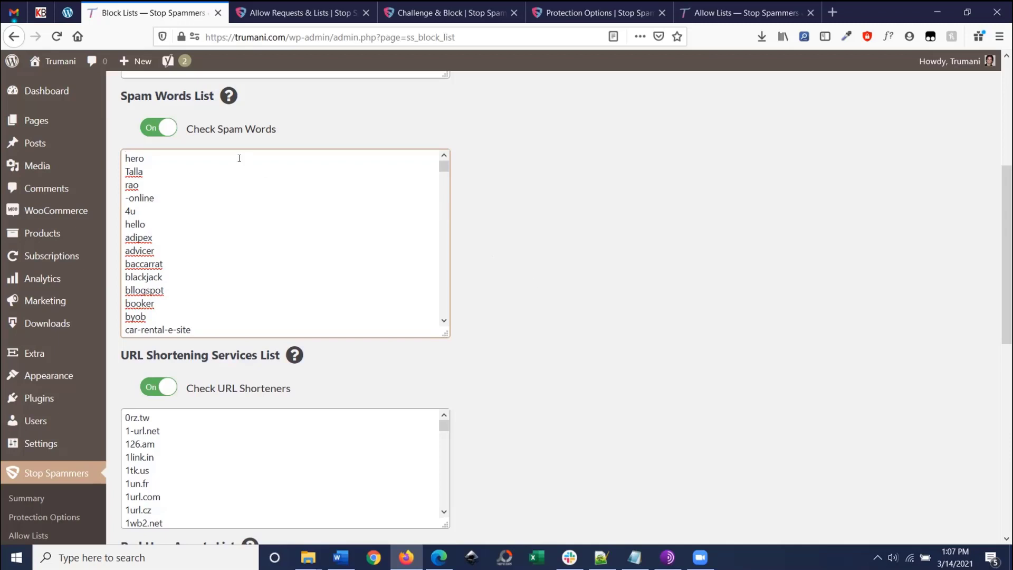
drag(153, 224, 112, 152)
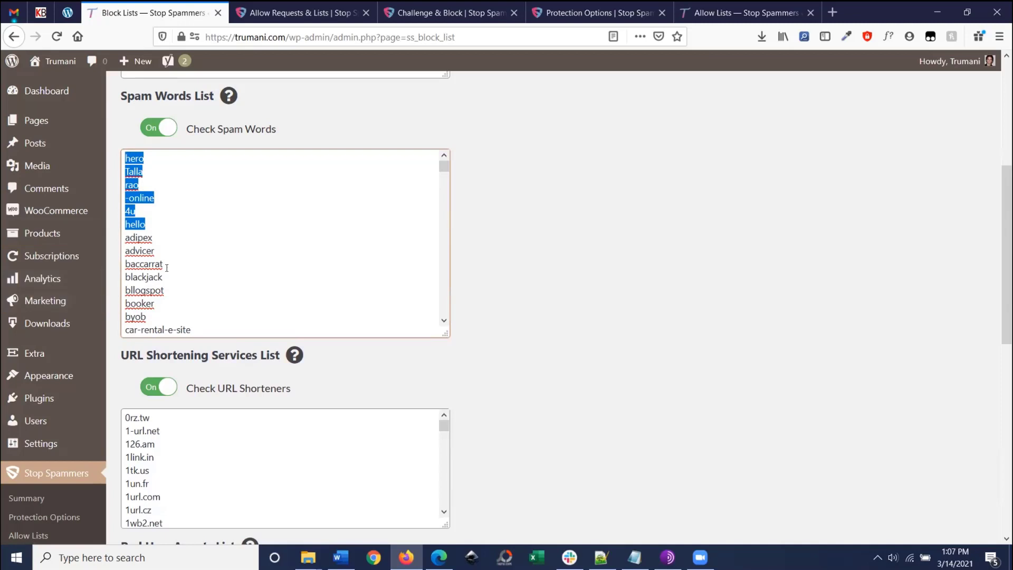
scroll(124, 211, down, 2)
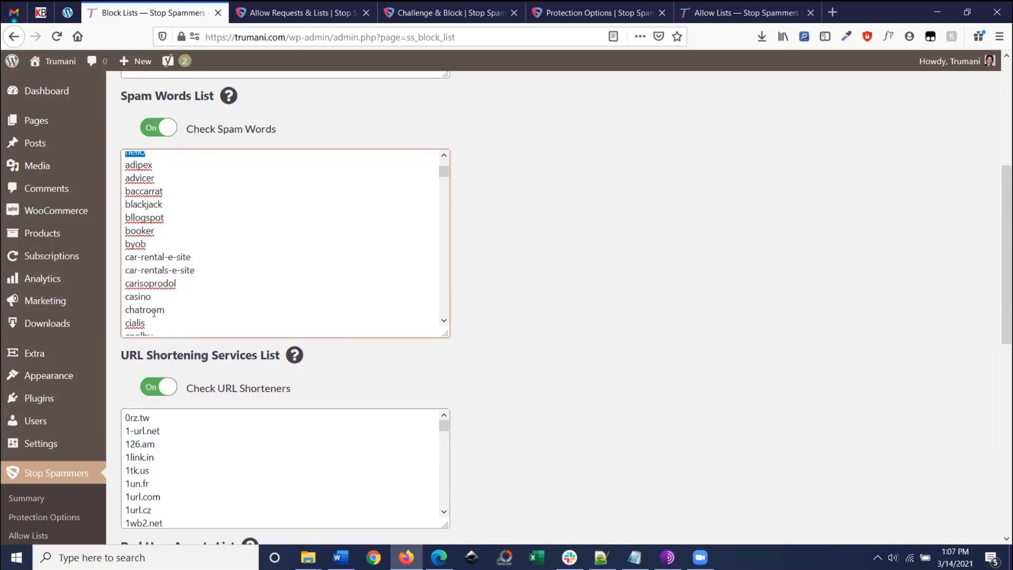
drag(125, 165, 201, 330)
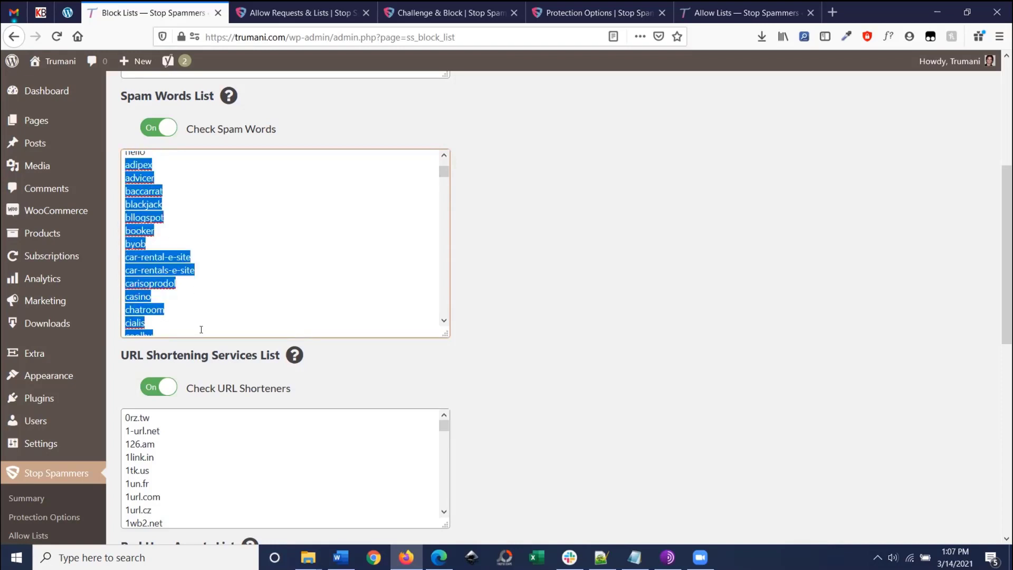
scroll(179, 244, up, 2)
drag(165, 224, 93, 156)
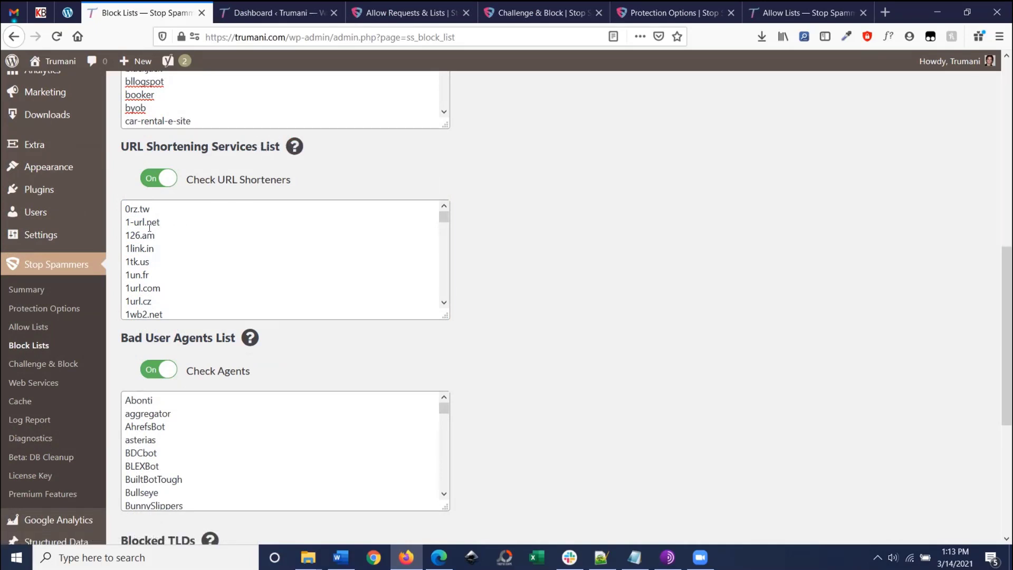
Step: Scroll through the URL shorteners list on the Block Lists page
scroll(159, 240, down, 2)
scroll(161, 252, down, 2)
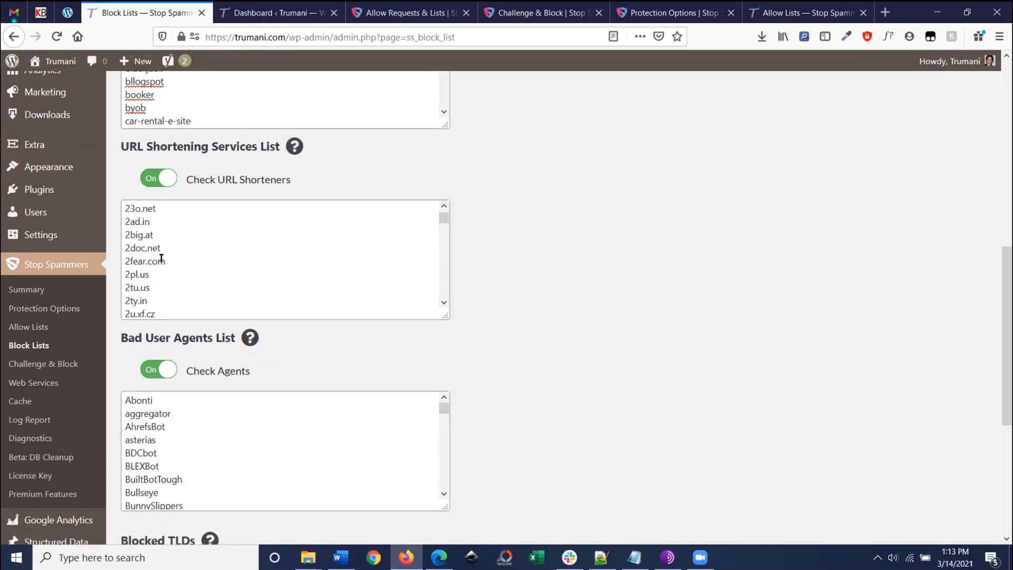
scroll(161, 256, down, 4)
scroll(162, 261, down, 3)
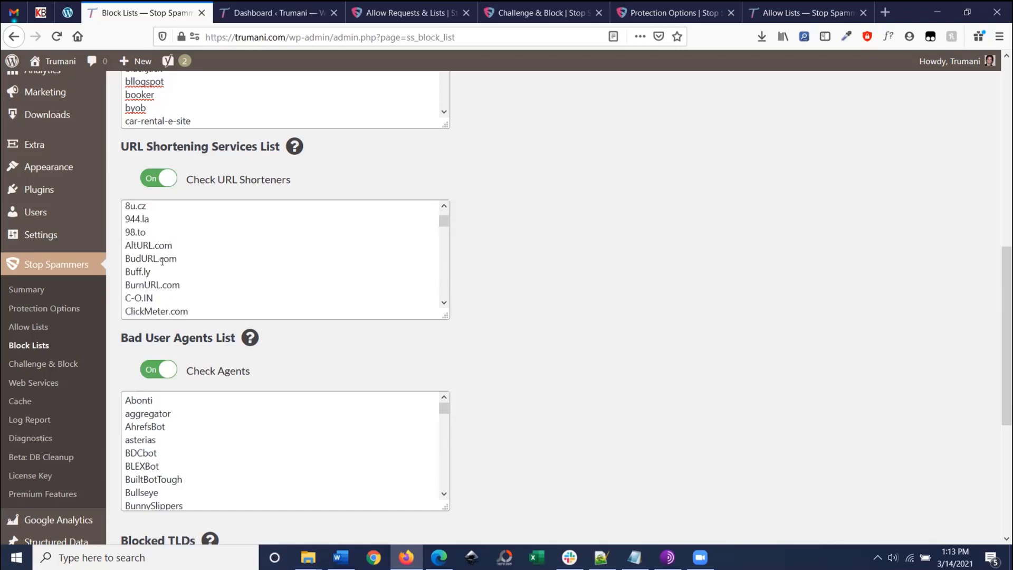
scroll(184, 253, up, 10)
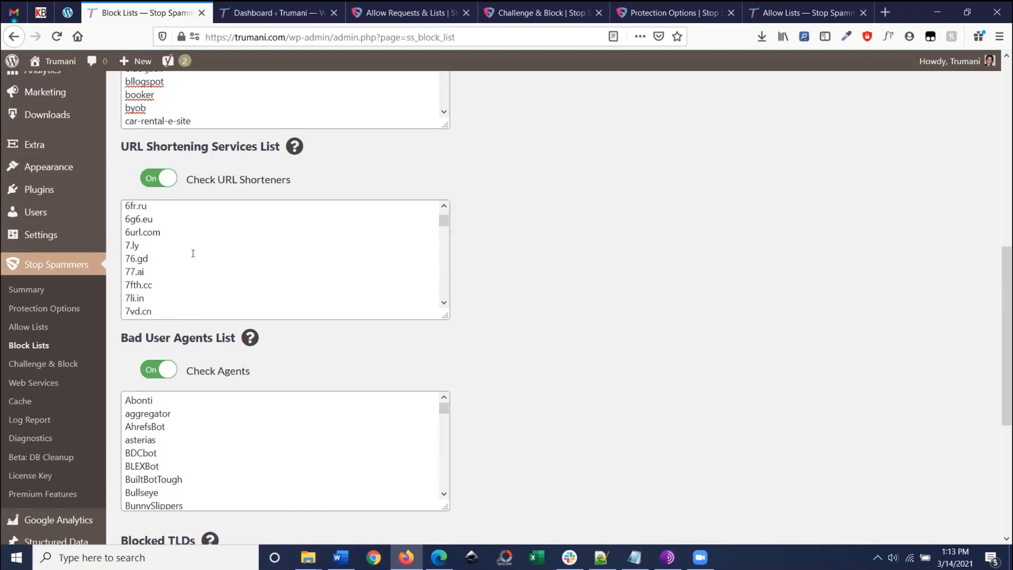
scroll(192, 253, up, 4)
scroll(546, 279, down, 3)
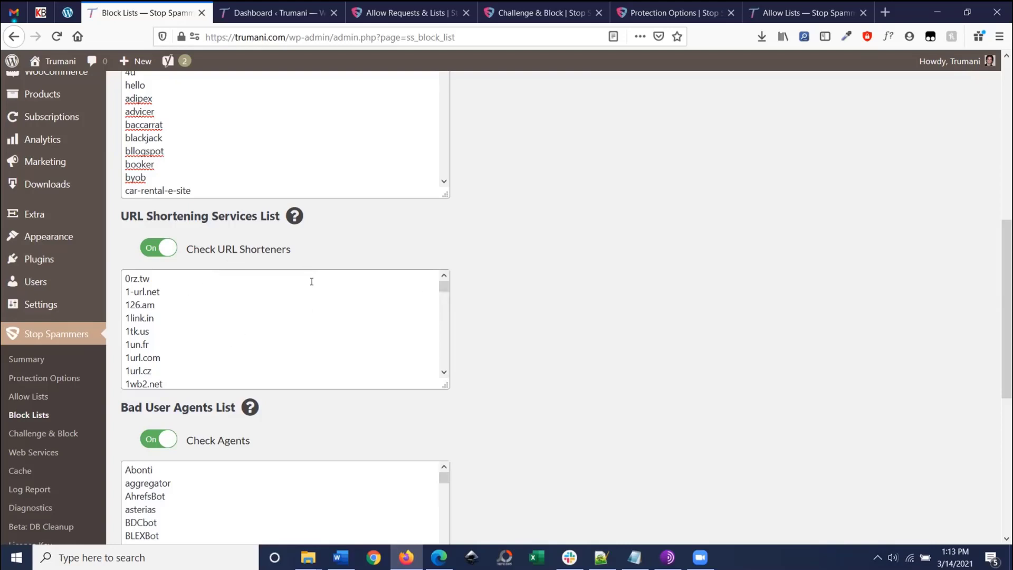
Step: Find 'bit' on the page, then open the Bad User Agents List help page
key(ctrl+f)
text(bit)
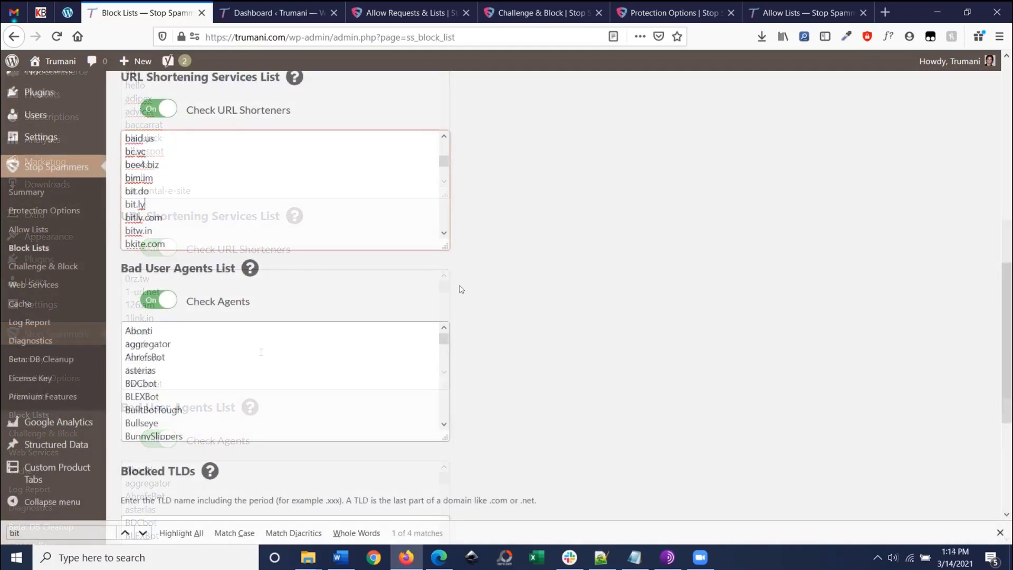
scroll(461, 289, down, 1)
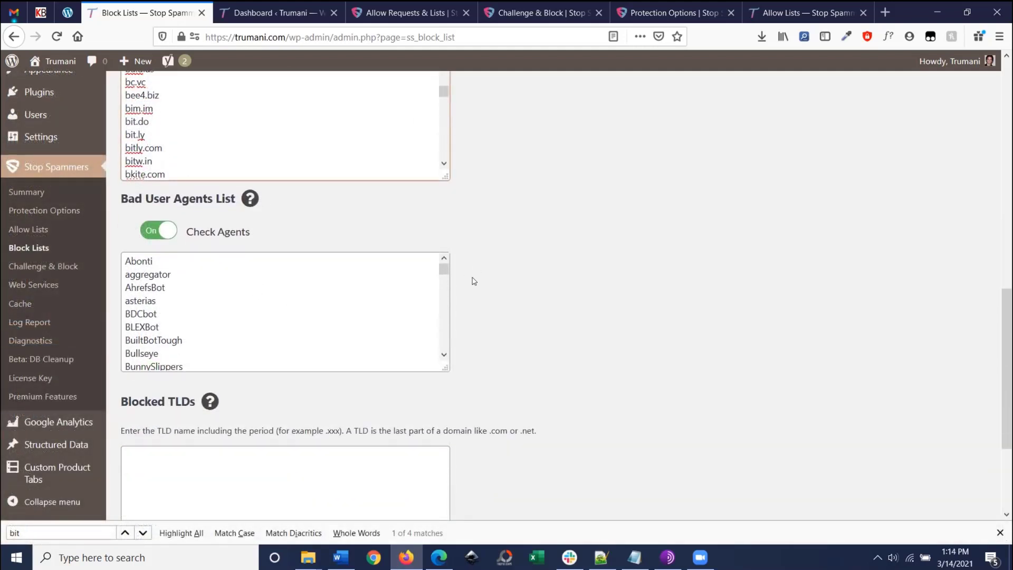
scroll(466, 260, down, 1)
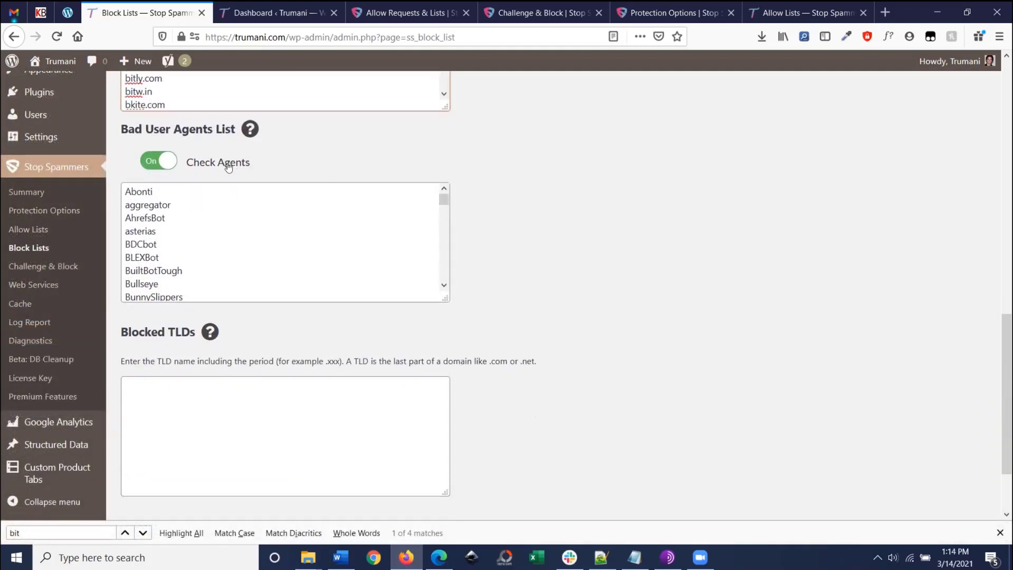
click(248, 130)
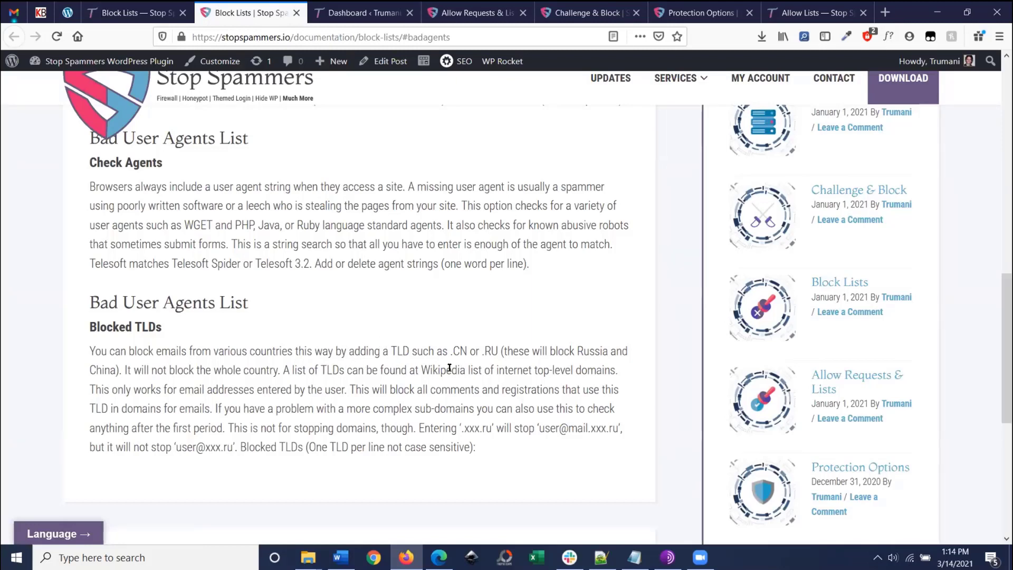
Step: Read the Bad User Agents and Blocked TLDs documentation, then return to the Block Lists tab
click(135, 13)
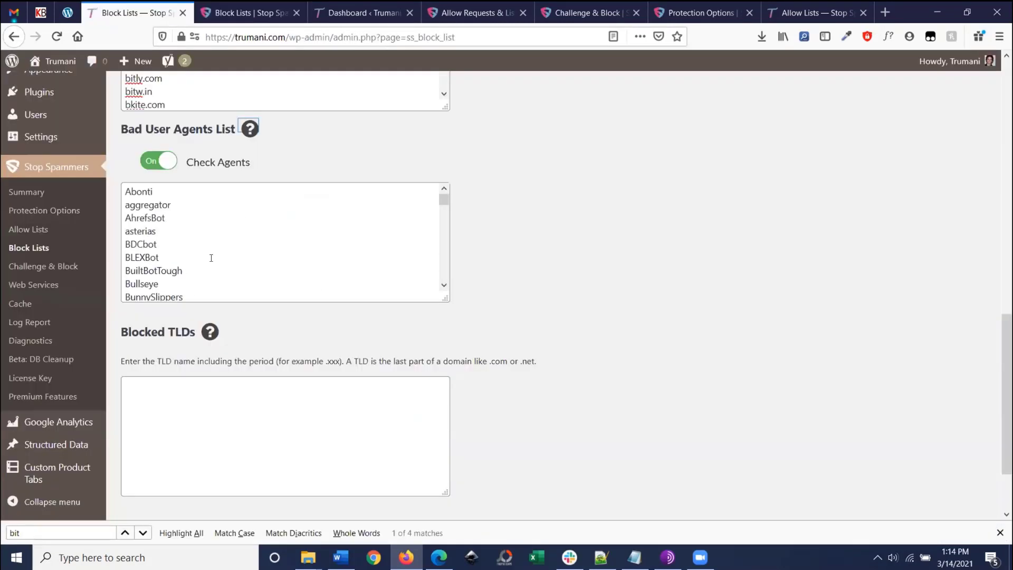
scroll(211, 258, down, 15)
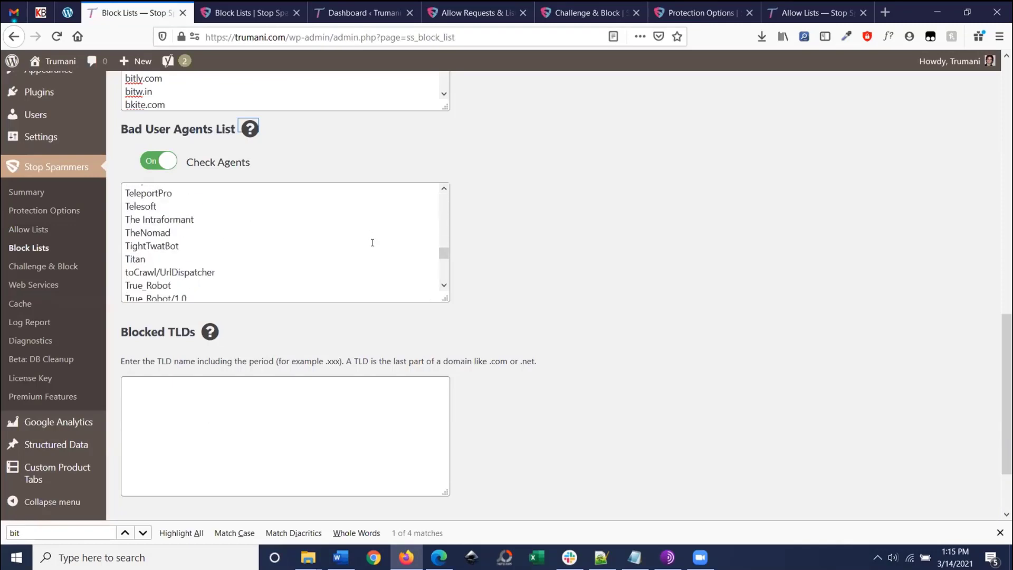
scroll(372, 243, down, 10)
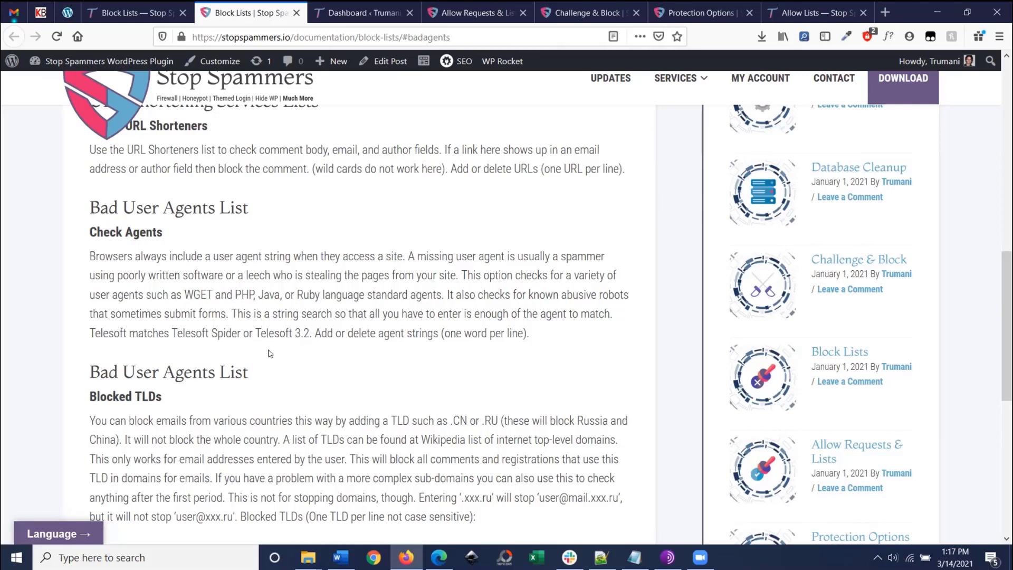
scroll(273, 353, down, 4)
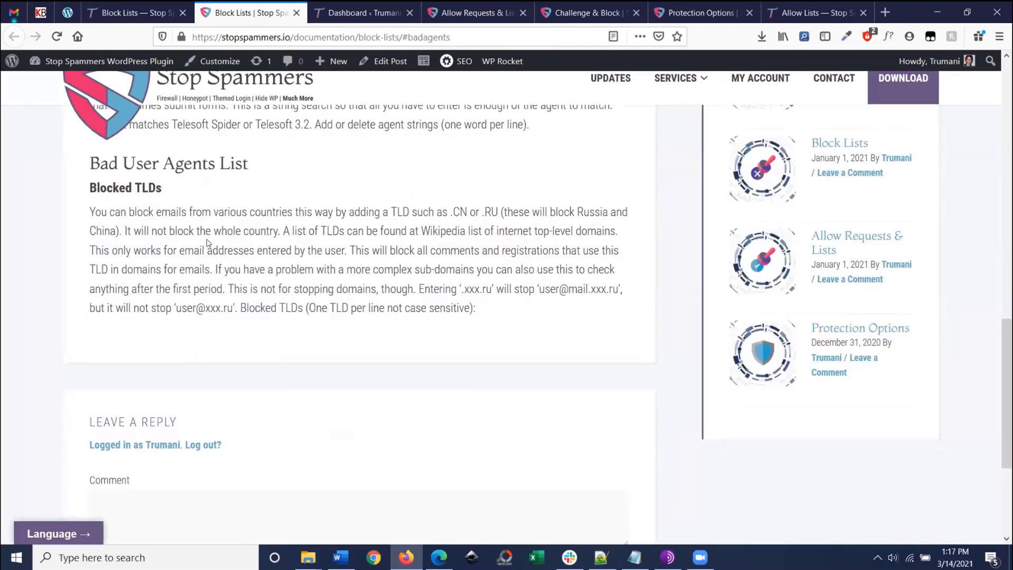
click(162, 8)
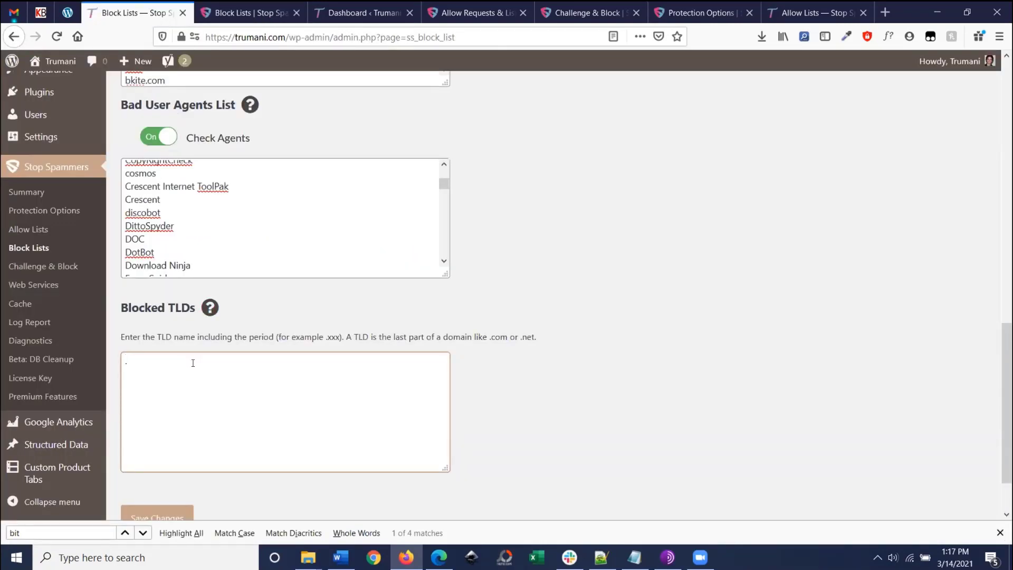
Step: Enter .CN and .Net on separate lines in the Blocked TLDs box
text(CN)
key(Return)
text(.Net)
click(297, 482)
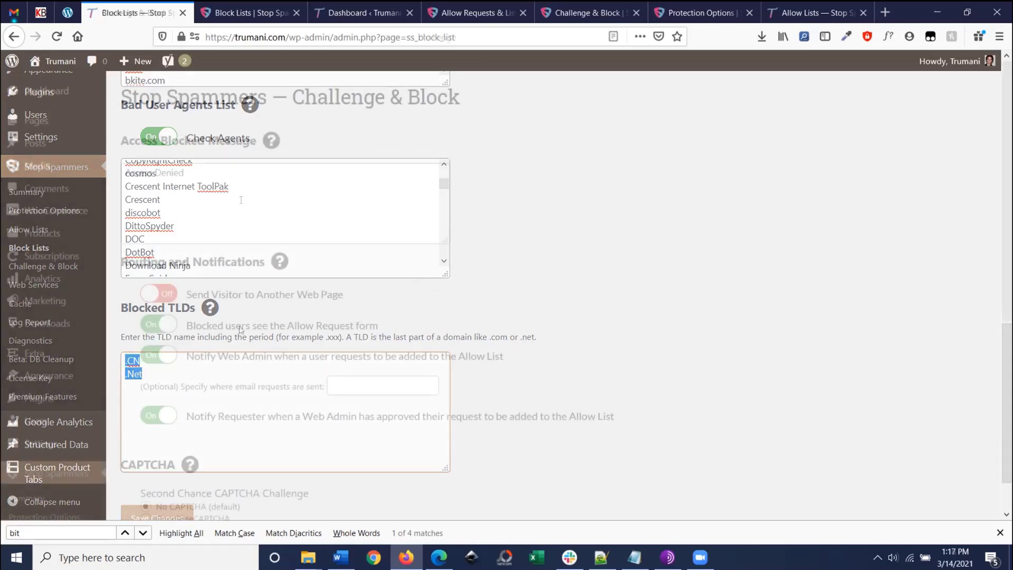
Step: Switch Send Visitor to Another Web Page on, leaving Redirect URL empty
scroll(182, 205, down, 3)
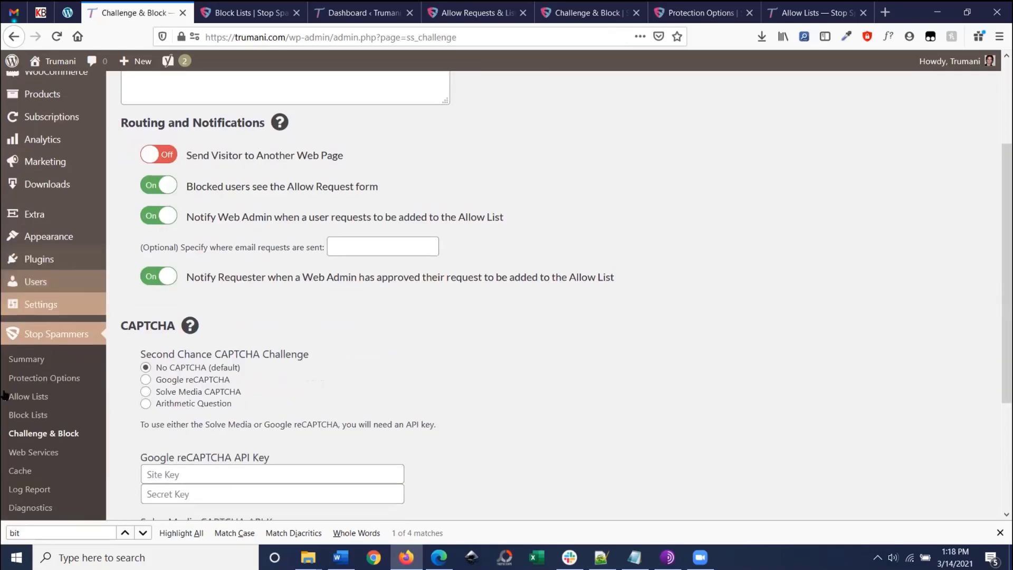
scroll(264, 309, up, 3)
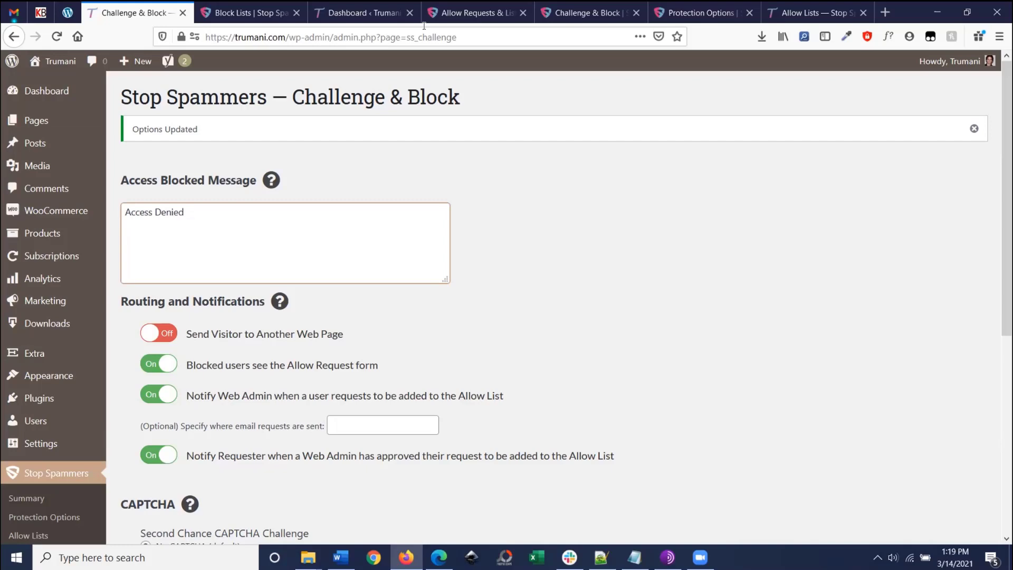
scroll(172, 273, down, 3)
scroll(172, 273, up, 2)
click(158, 263)
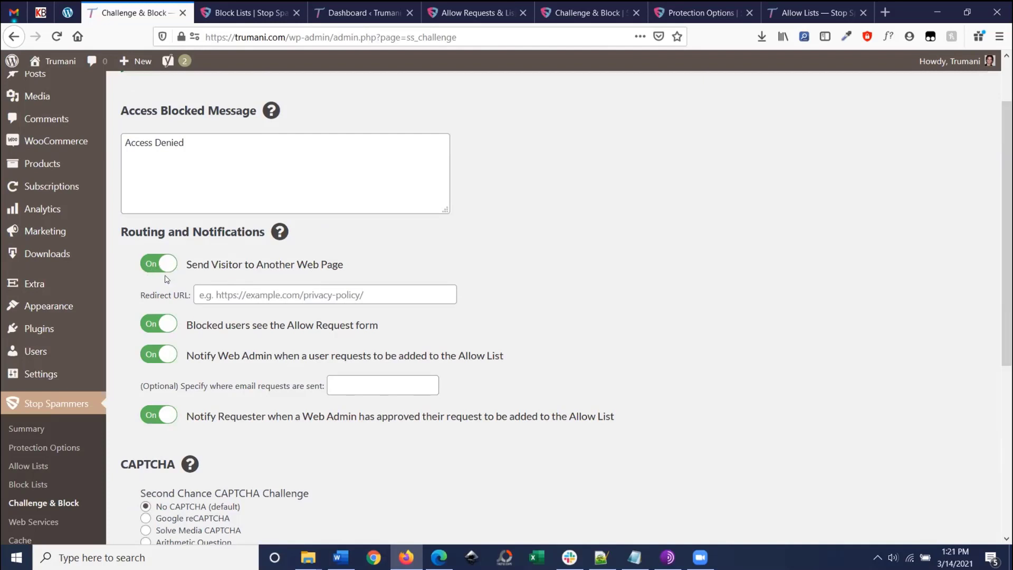
click(205, 294)
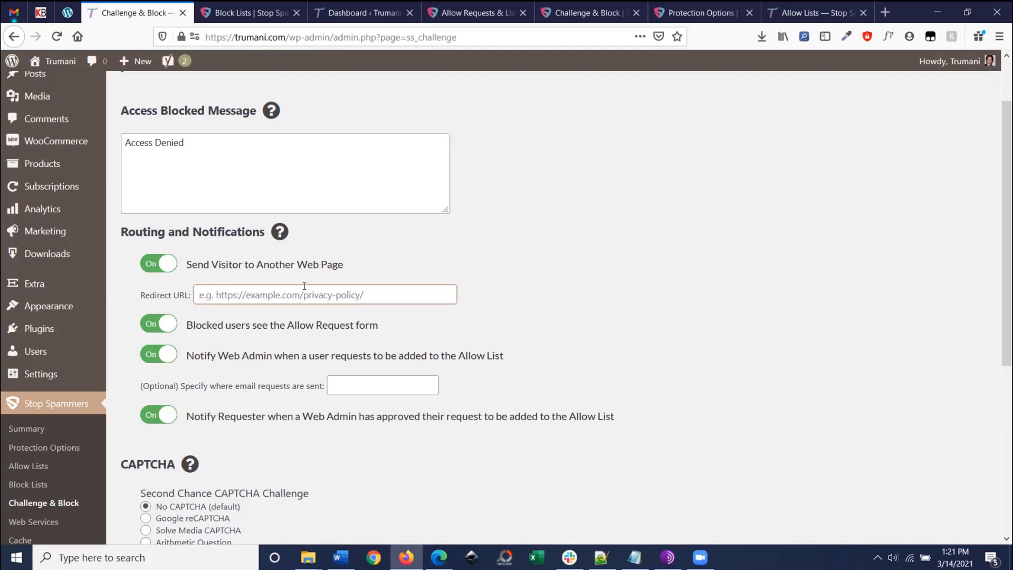
scroll(317, 311, down, 2)
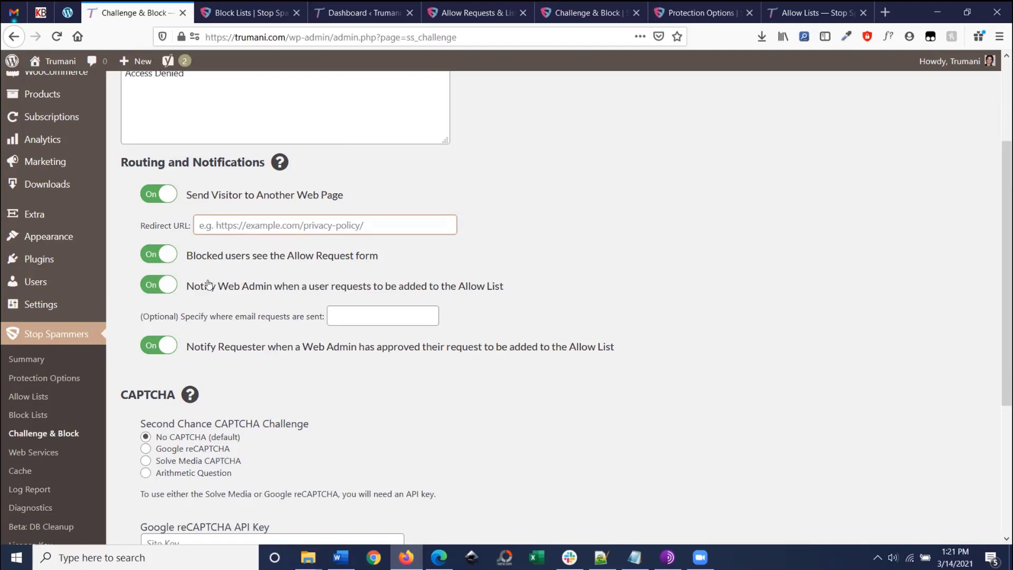
scroll(208, 284, down, 1)
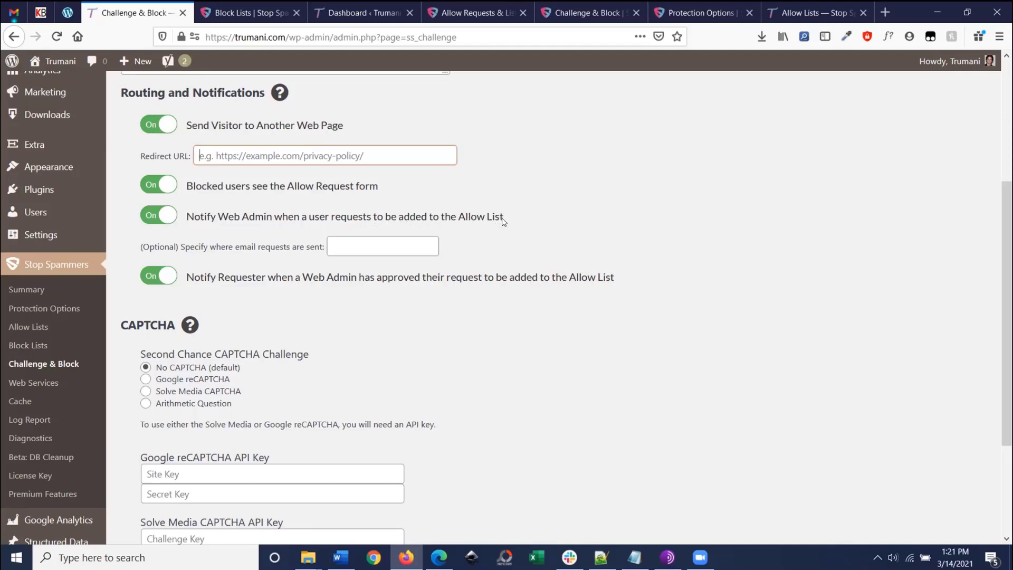
scroll(227, 266, down, 1)
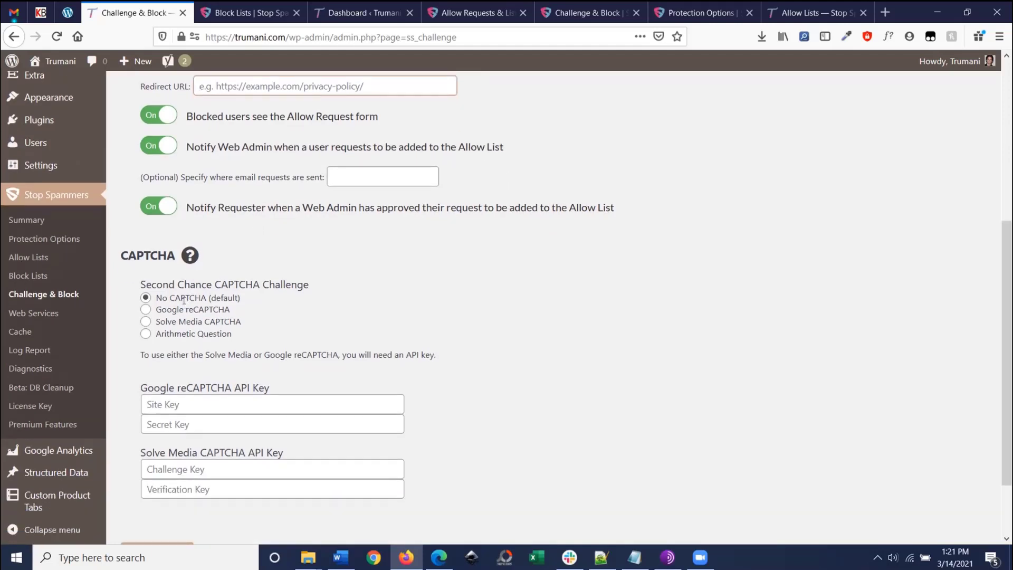
scroll(250, 297, up, 1)
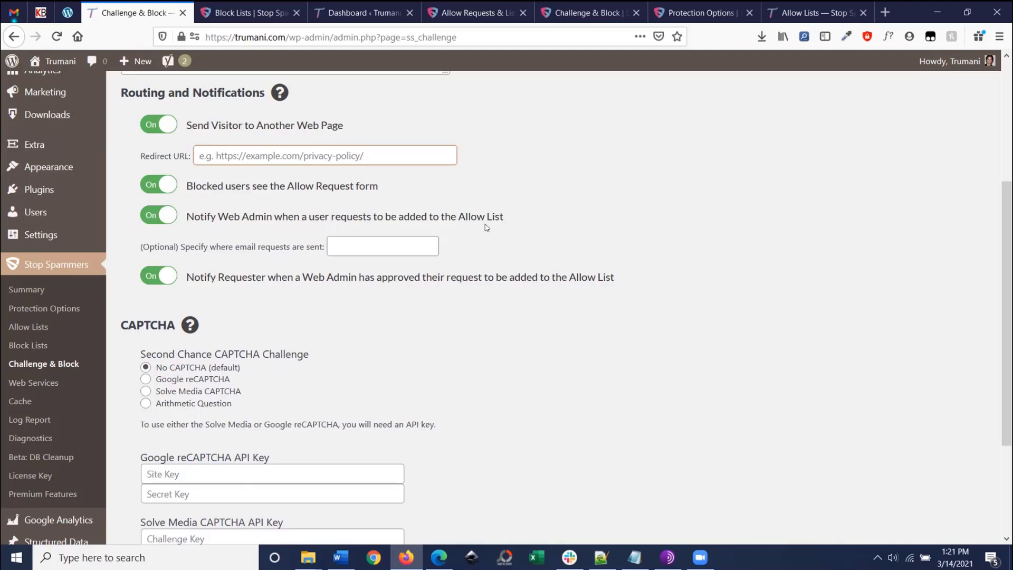
click(148, 222)
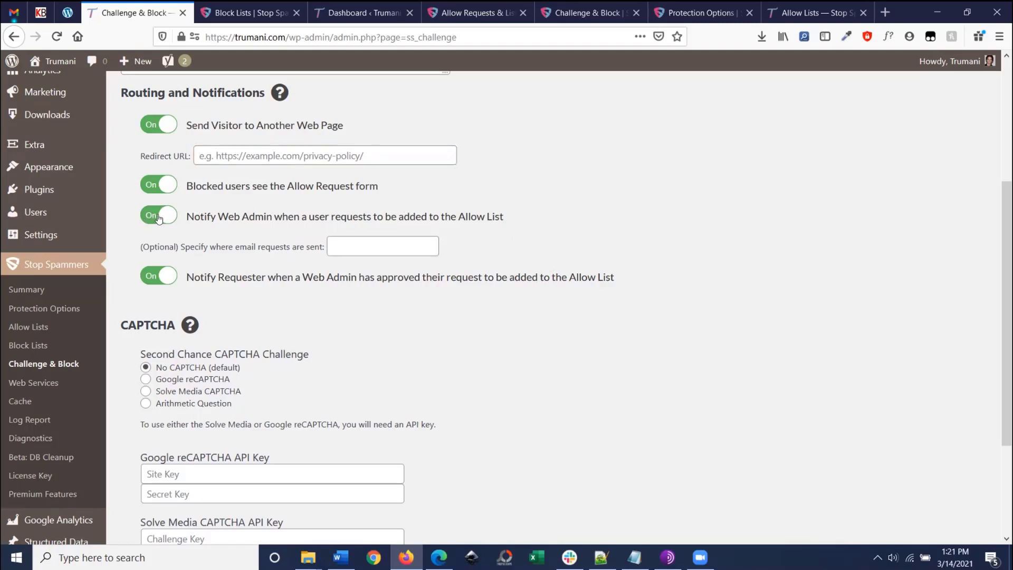
click(149, 221)
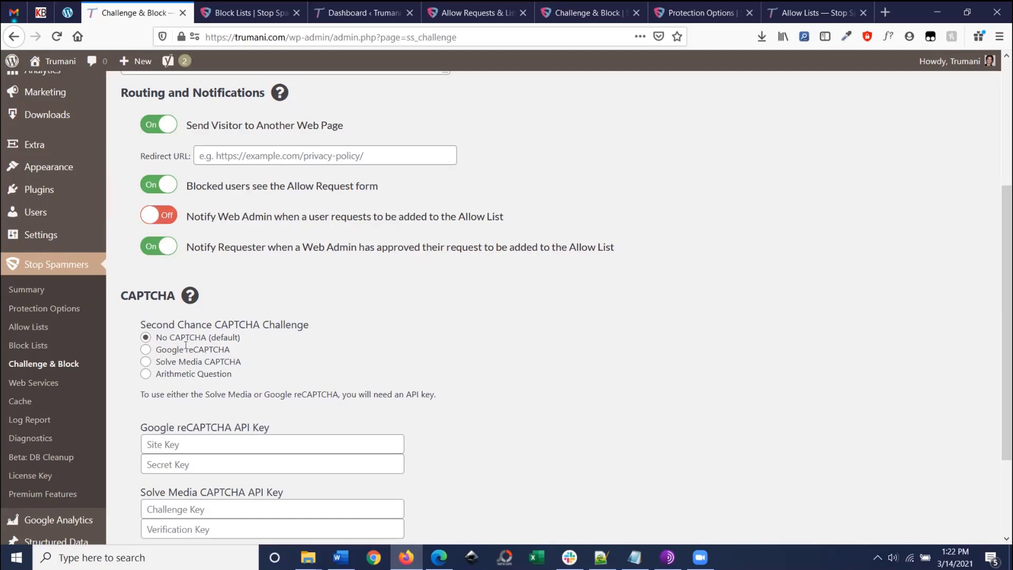
click(174, 221)
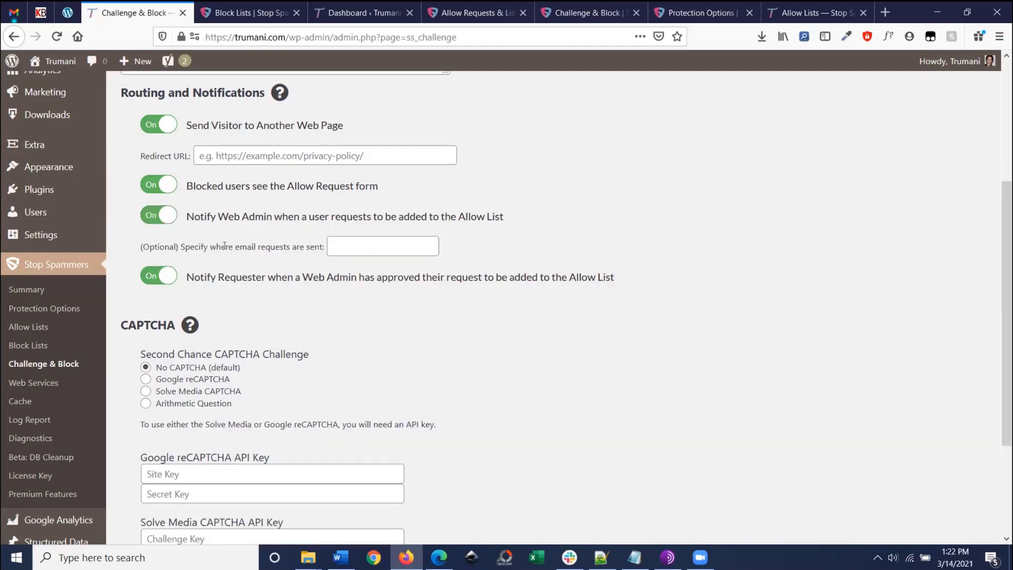
click(339, 238)
click(154, 219)
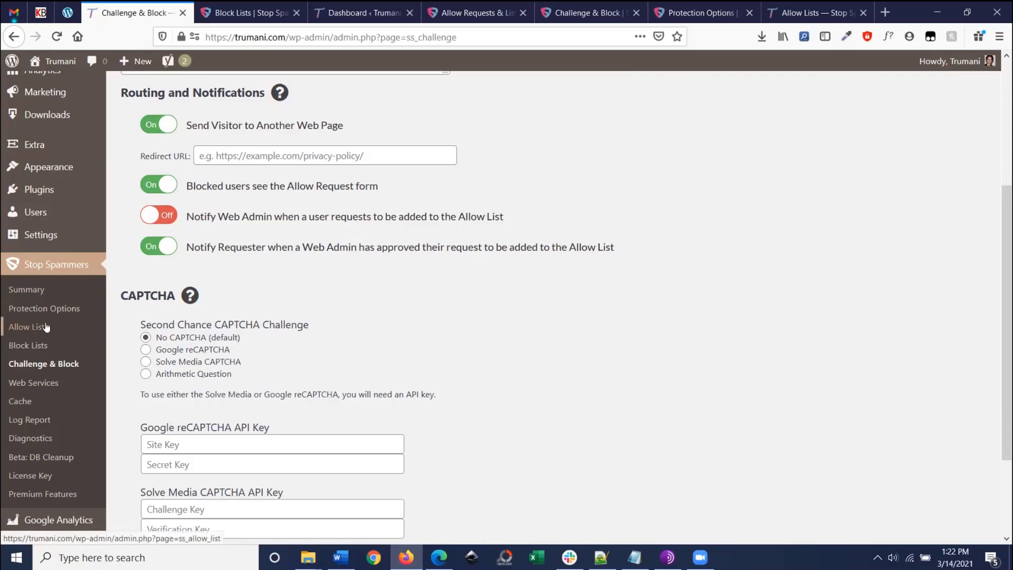
scroll(63, 132, up, 3)
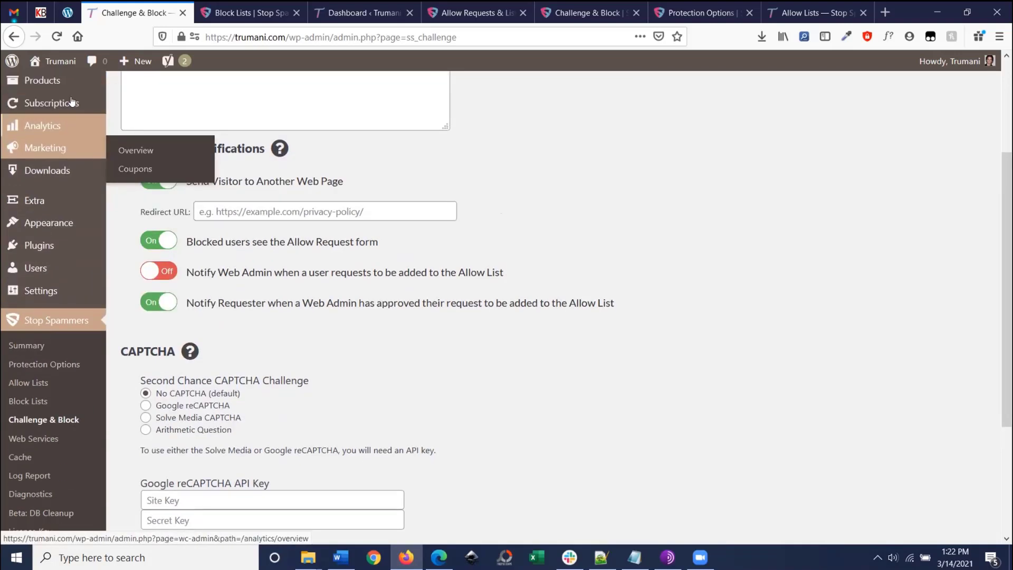
scroll(65, 92, up, 2)
mouse_move(79, 93)
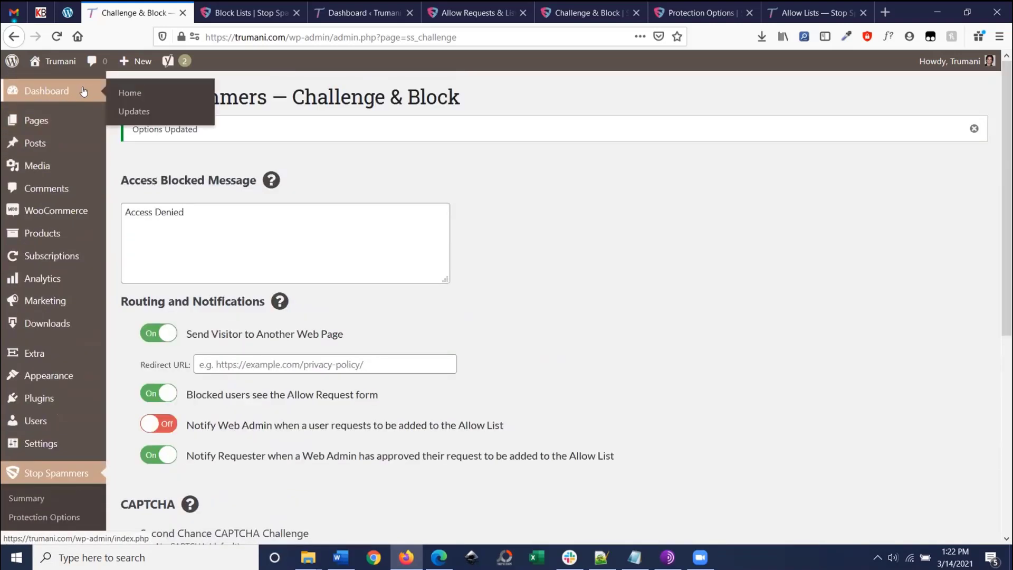
scroll(383, 272, down, 4)
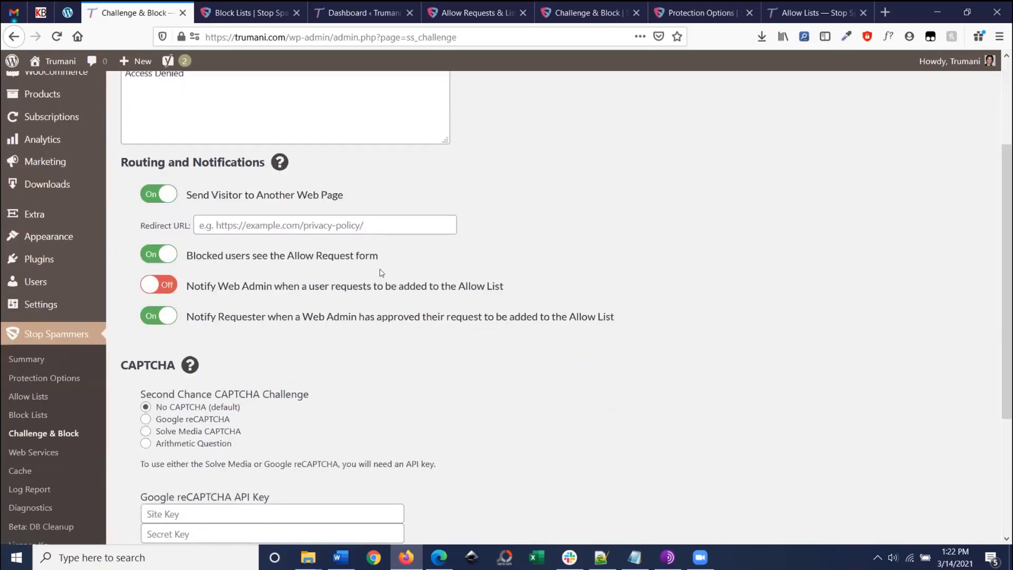
scroll(225, 235, down, 1)
click(158, 147)
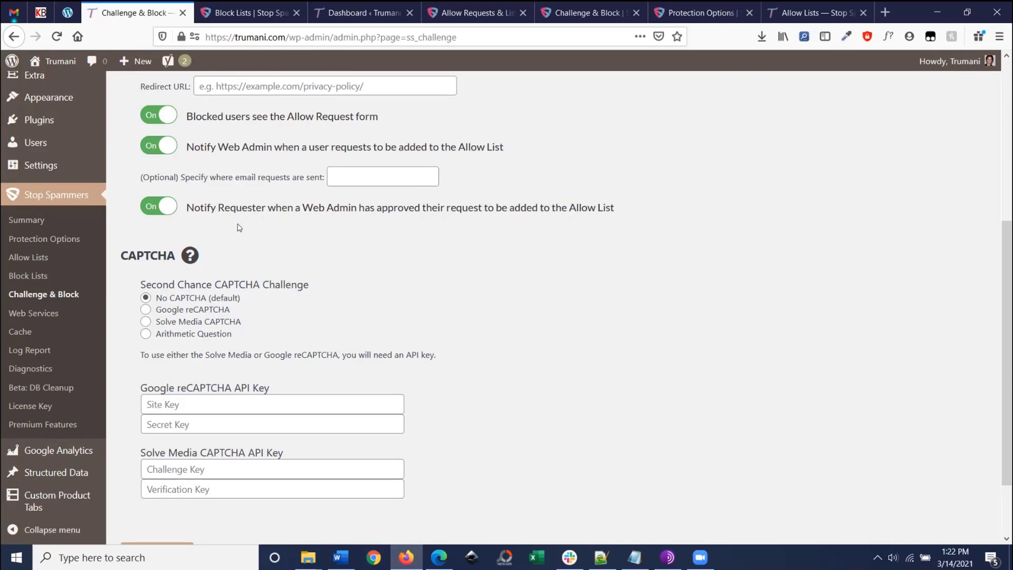
Step: Try the CAPTCHA options, settle on Google reCAPTCHA, then move to the Web Services settings
scroll(250, 222, down, 2)
scroll(250, 217, down, 1)
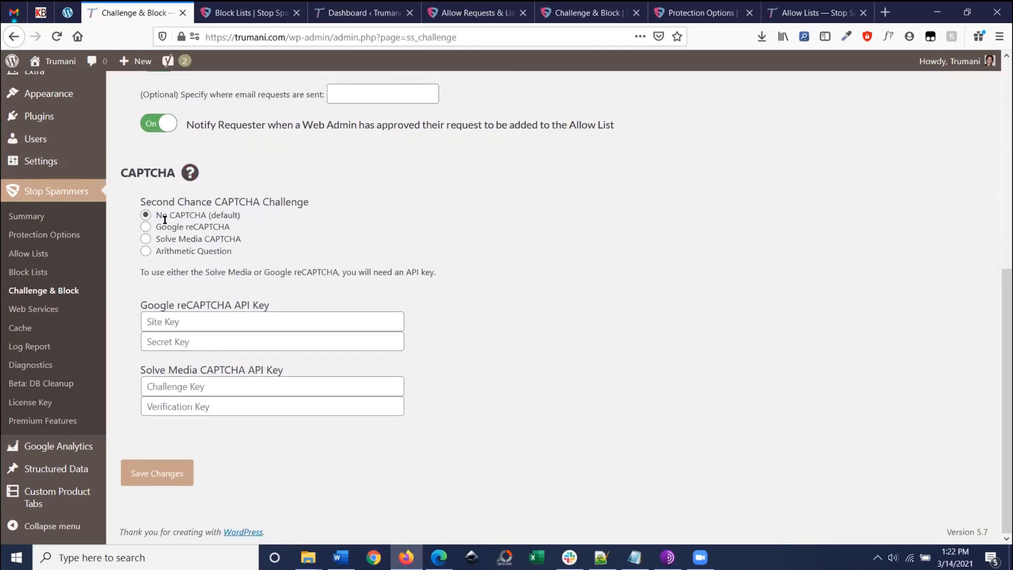
scroll(190, 224, up, 2)
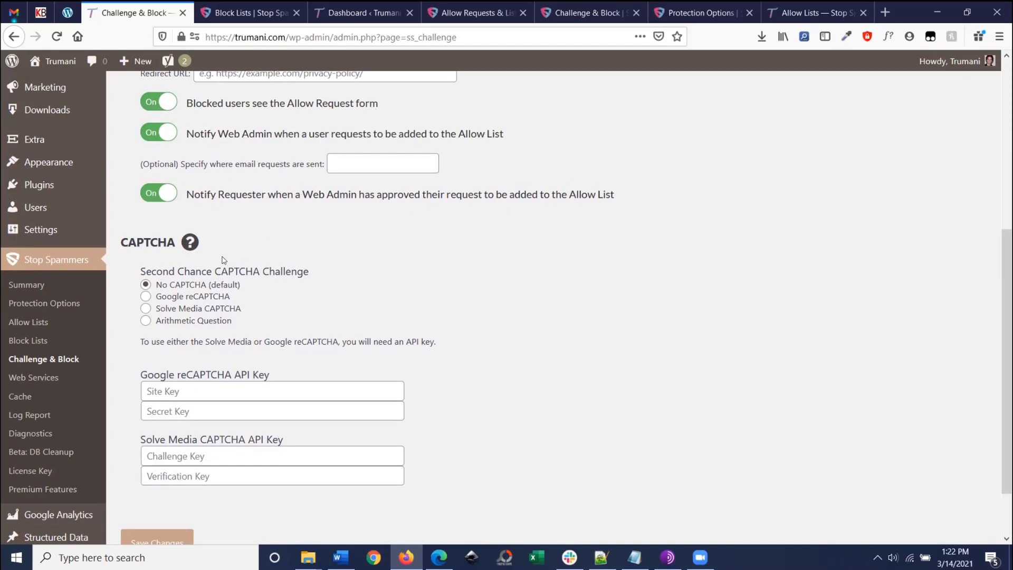
click(146, 297)
click(146, 309)
click(146, 320)
click(146, 296)
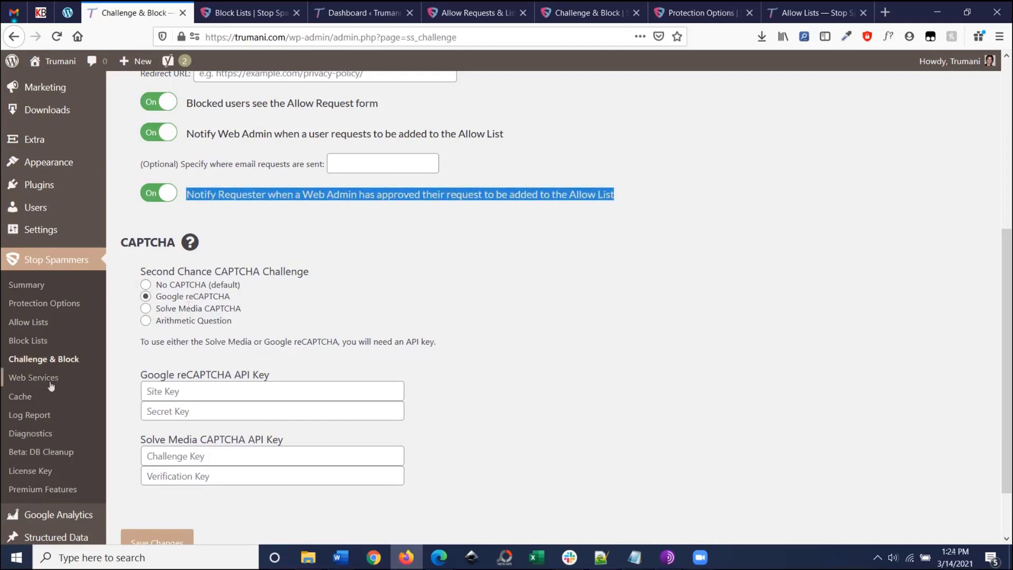
scroll(45, 334, down, 2)
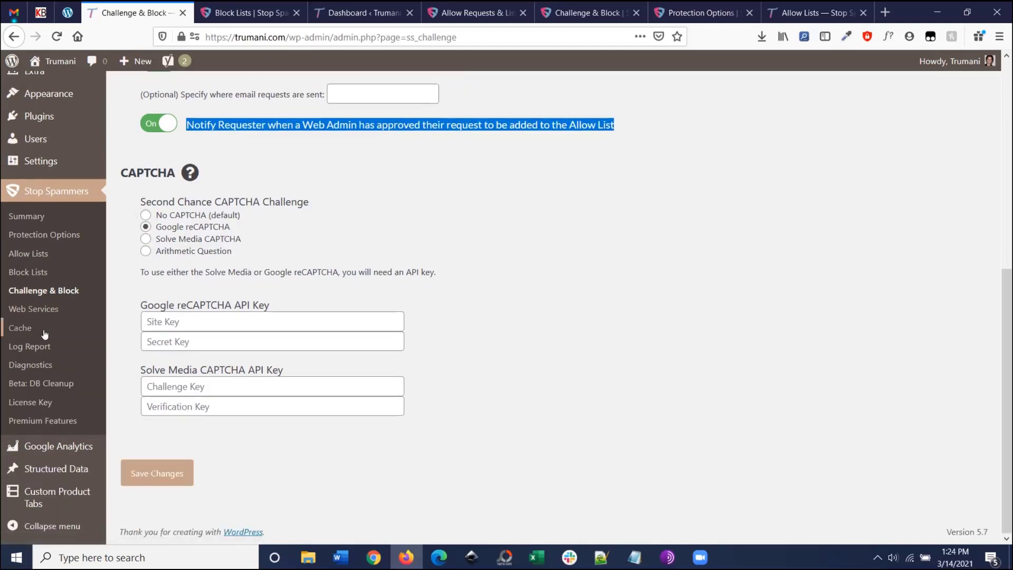
click(56, 310)
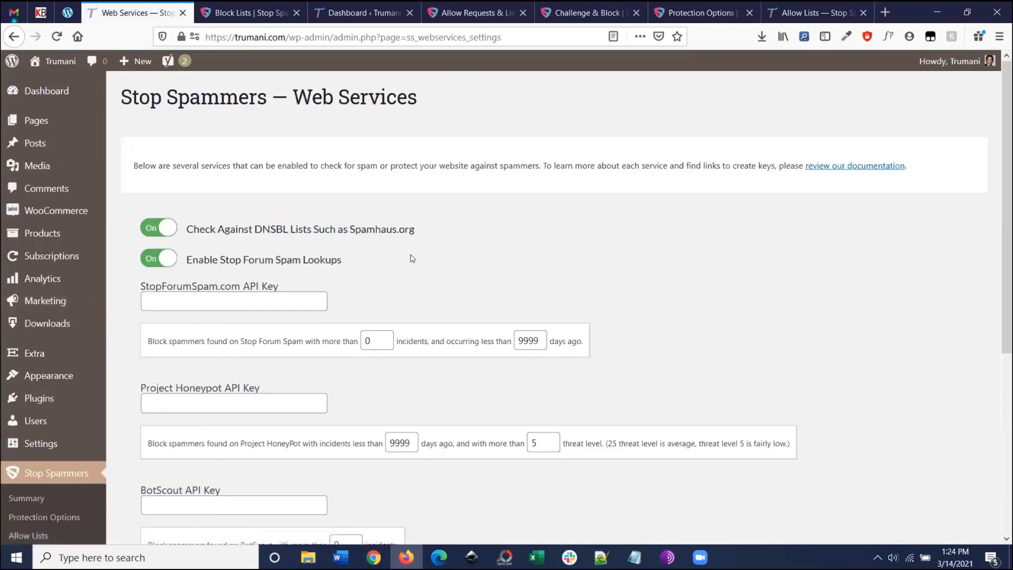
Step: Review Web Services with DNSBL and Stop Forum Spam on, focusing the empty BotScout API Key field
scroll(440, 243, down, 2)
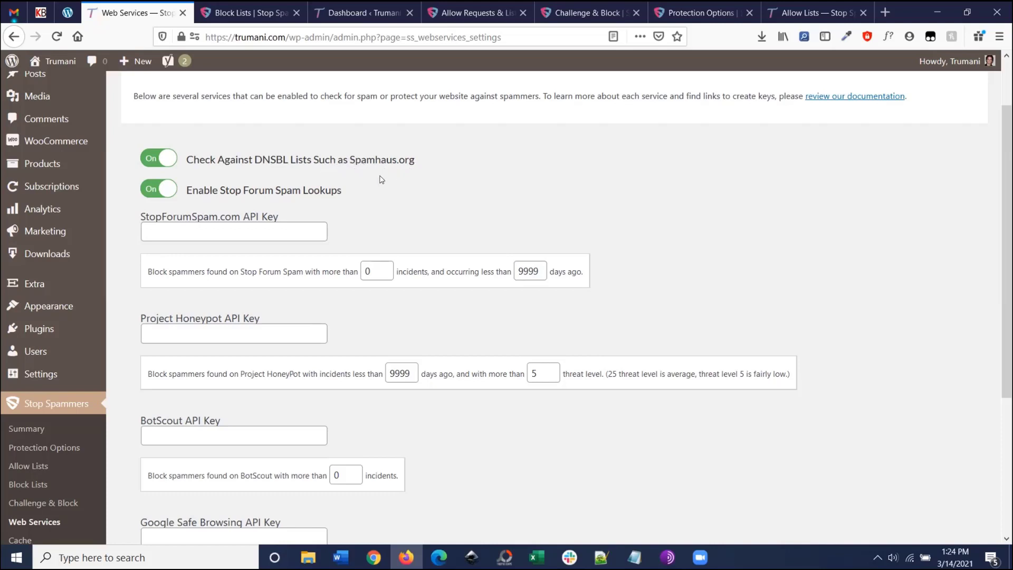
scroll(254, 194, down, 1)
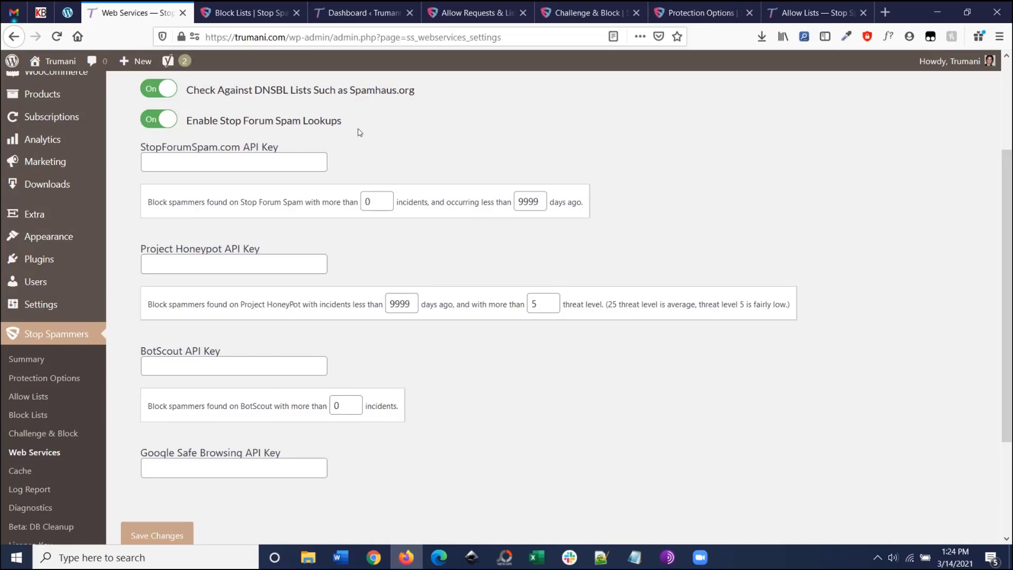
scroll(359, 132, down, 2)
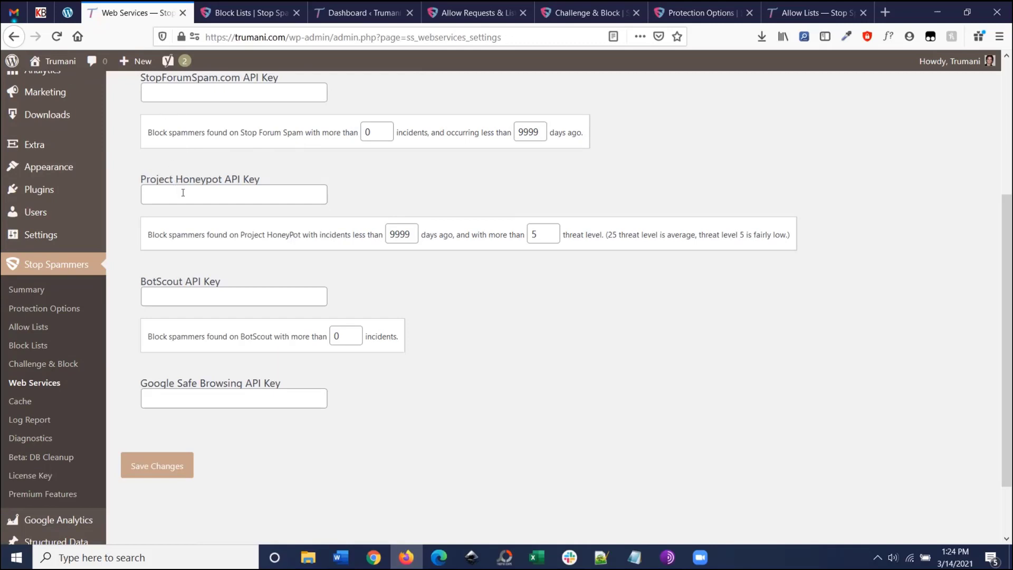
click(209, 299)
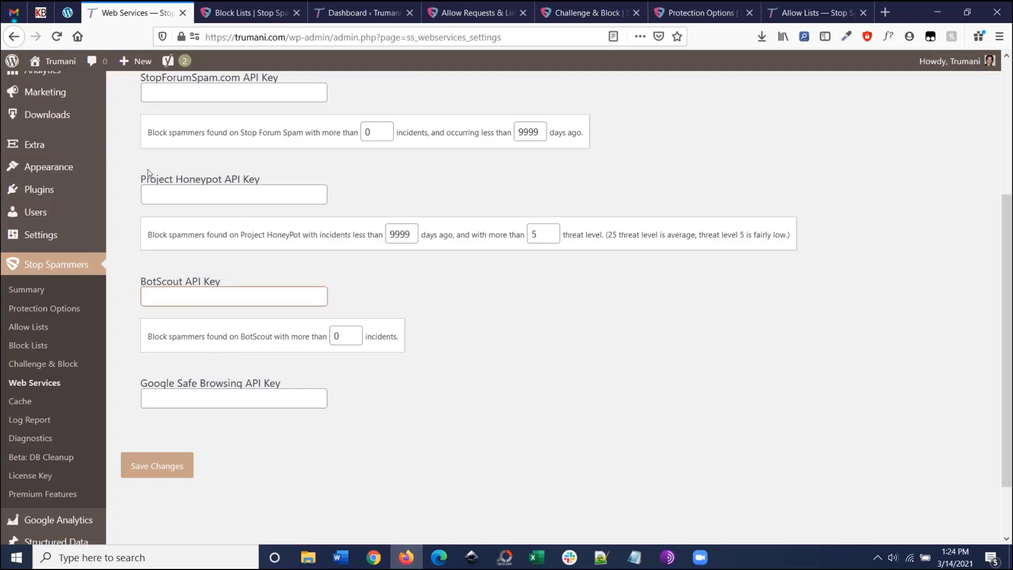
scroll(169, 106, up, 2)
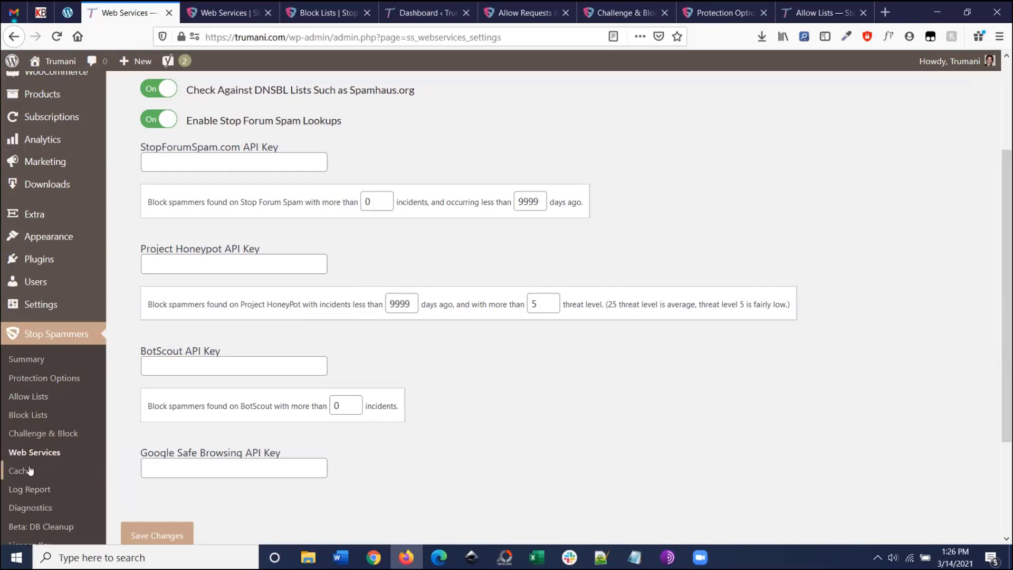
click(29, 471)
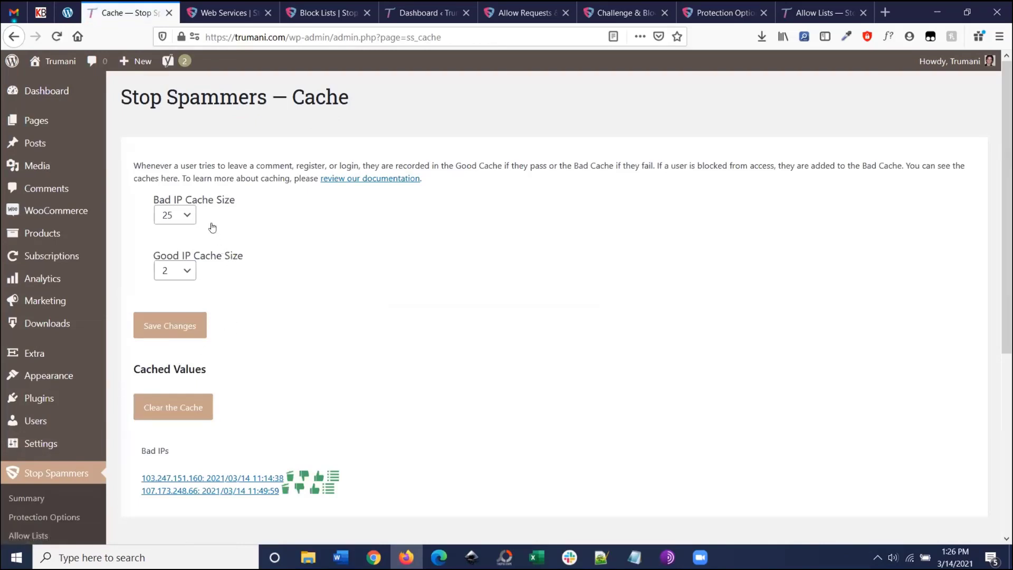
Step: Keep bad IP cache size 25 and good IP cache size 2, then clear the cache
click(184, 219)
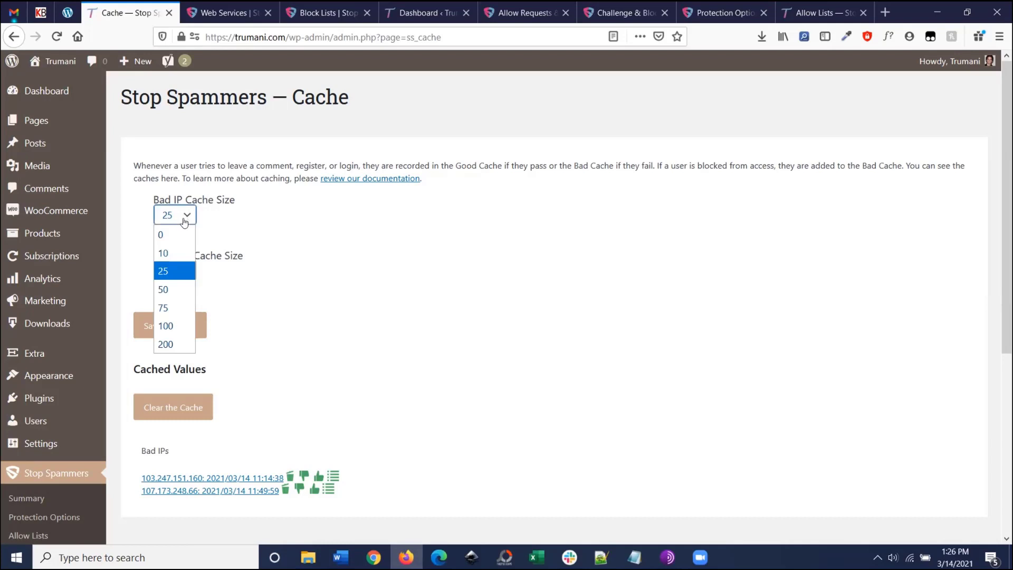
click(243, 216)
click(191, 270)
click(268, 259)
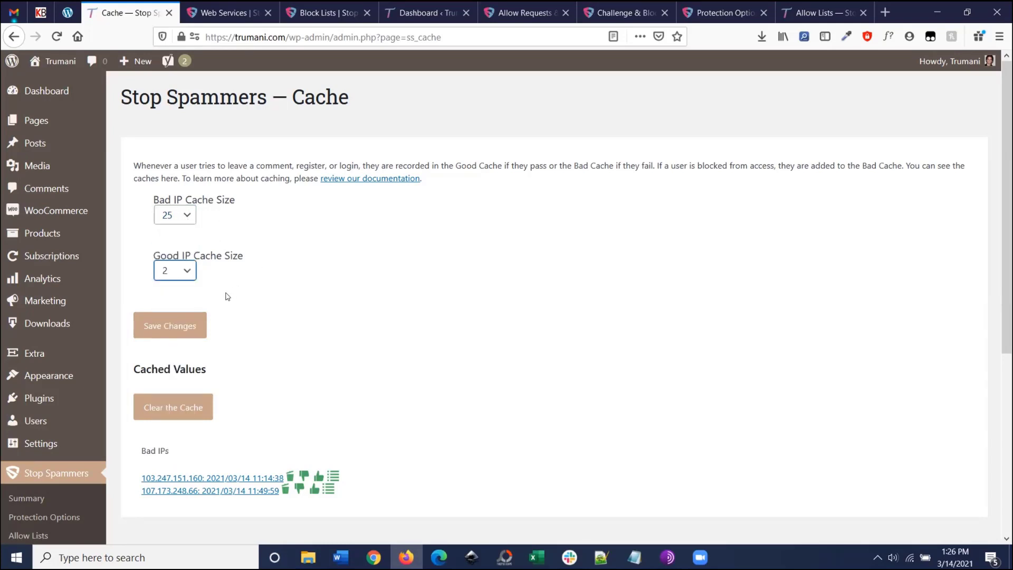
click(173, 270)
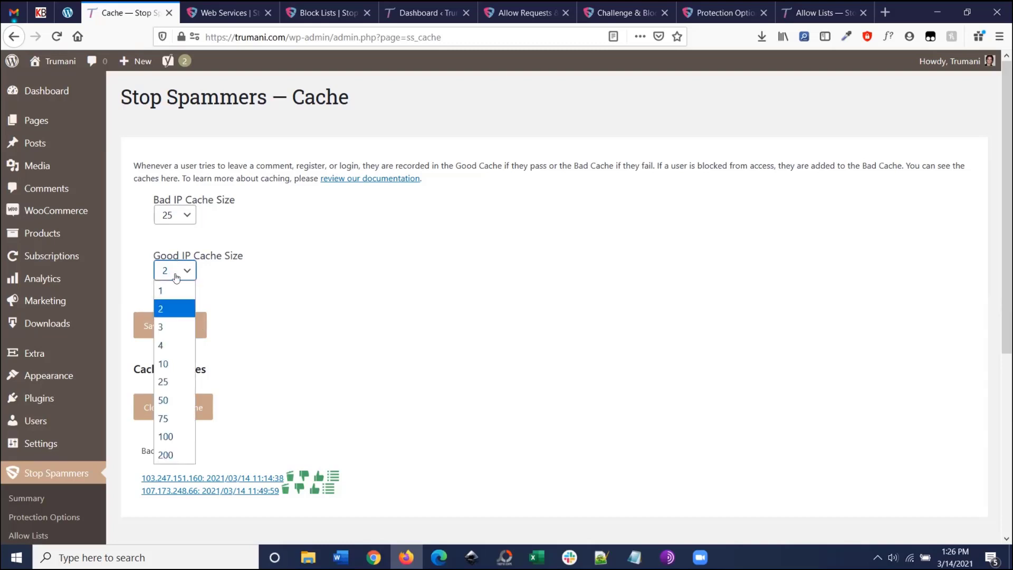
click(176, 216)
scroll(179, 316, down, 2)
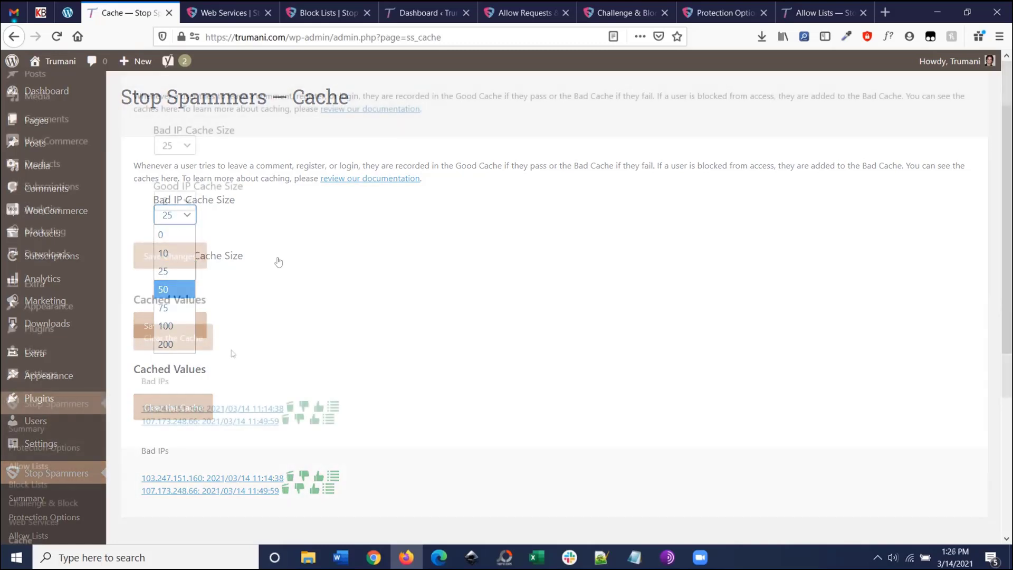
click(206, 346)
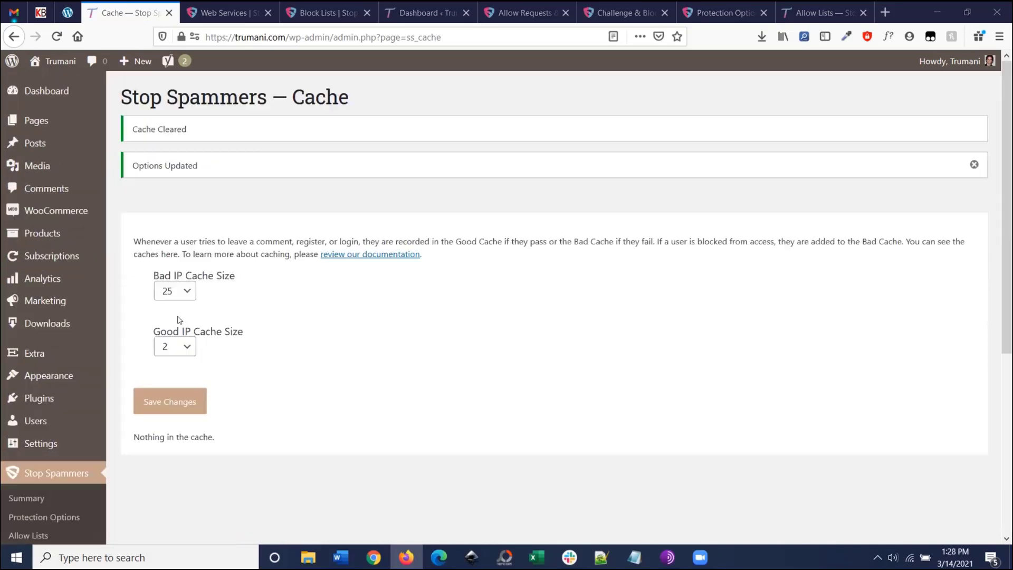
Step: Open the Stop Spammers Log Report page in a new browser tab
scroll(148, 351, down, 4)
scroll(73, 470, down, 2)
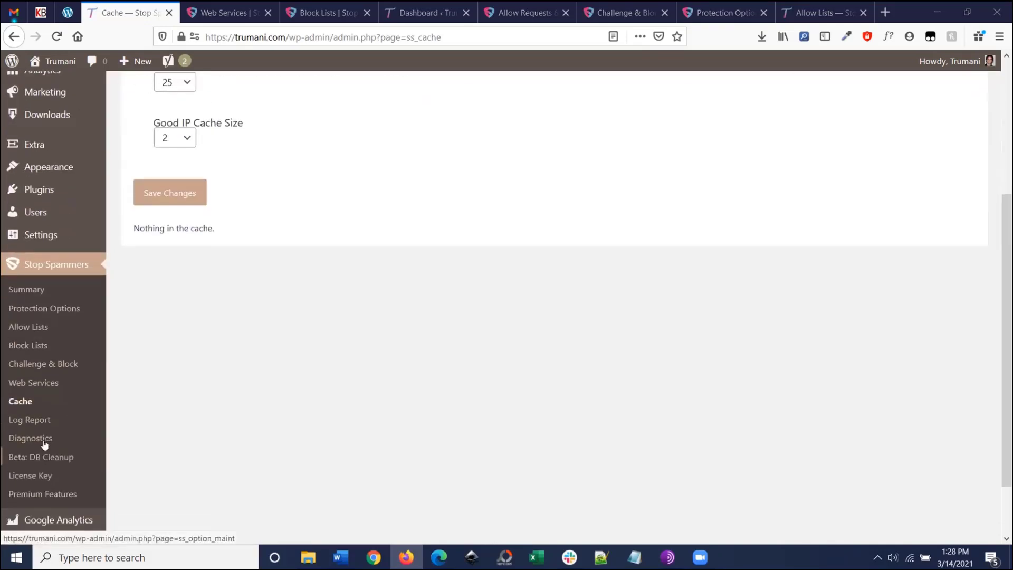
right_click(43, 420)
click(106, 262)
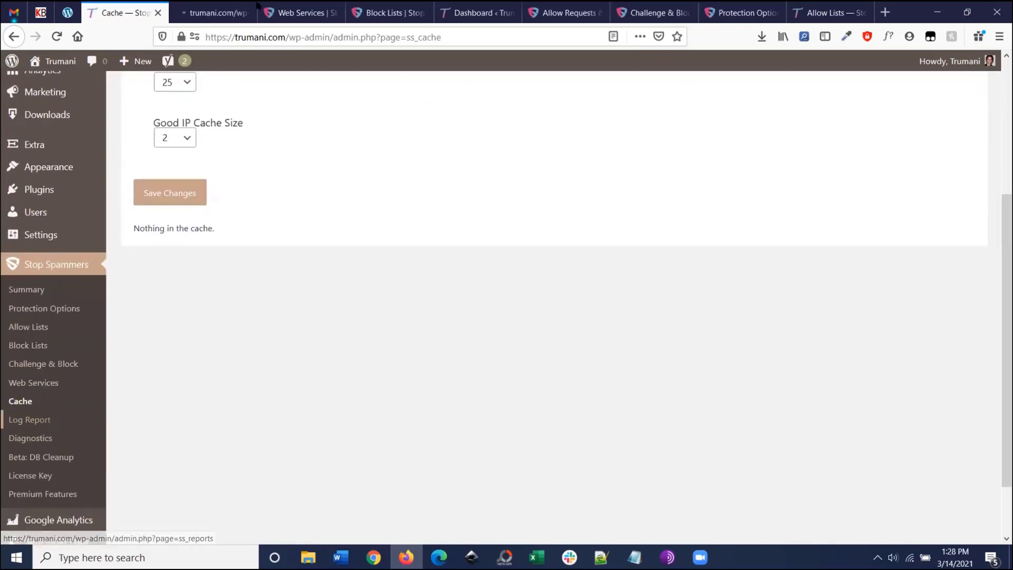
Step: On the Log Report tab, leave history size at 100, briefly revisiting the Cache page
click(219, 13)
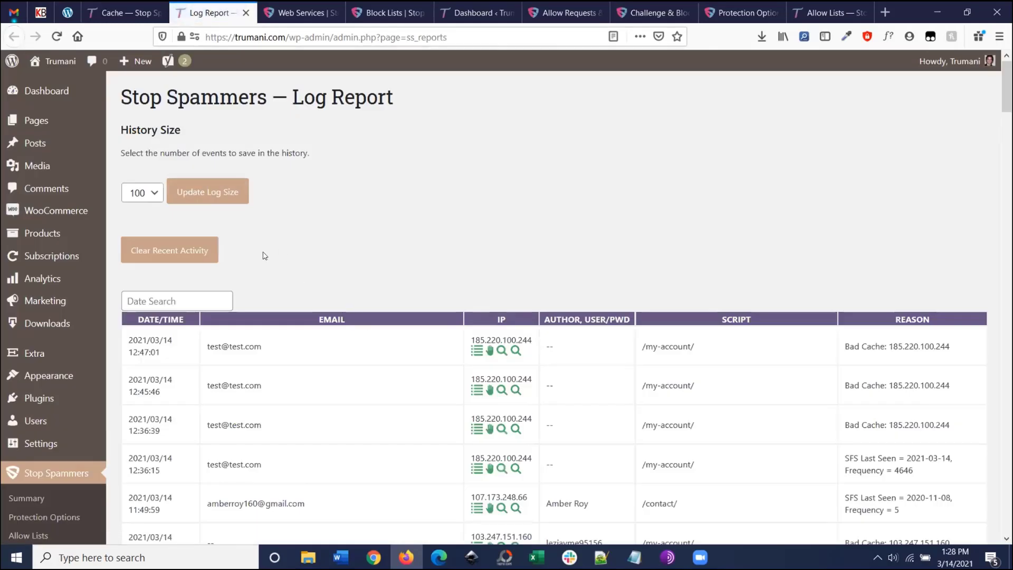
click(140, 196)
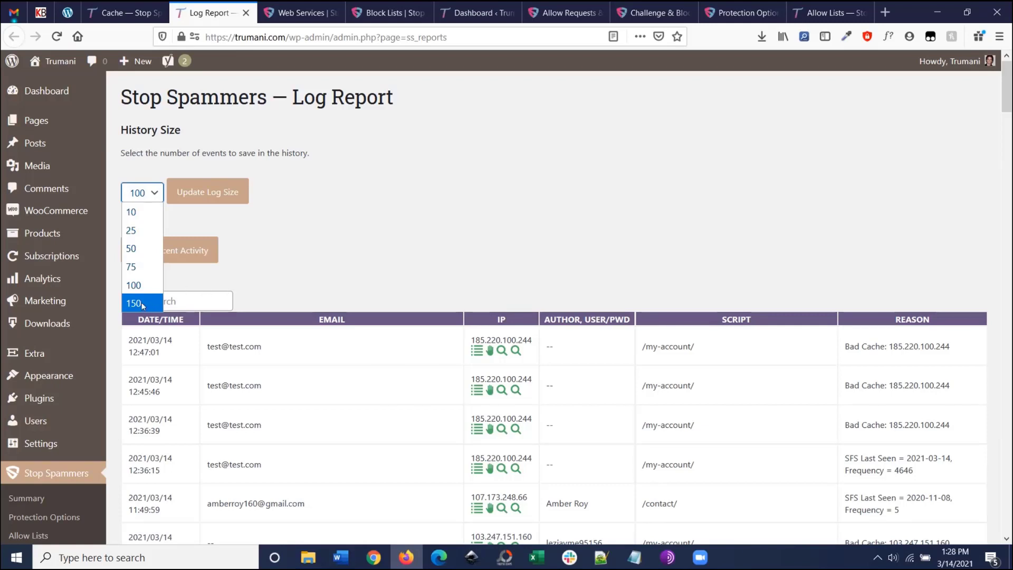
click(136, 204)
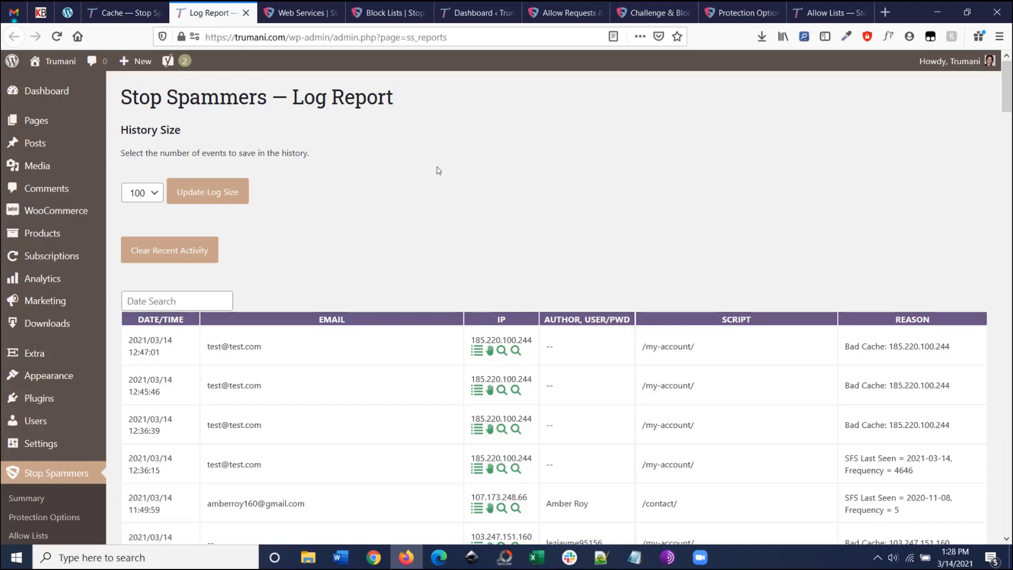
scroll(438, 170, down, 3)
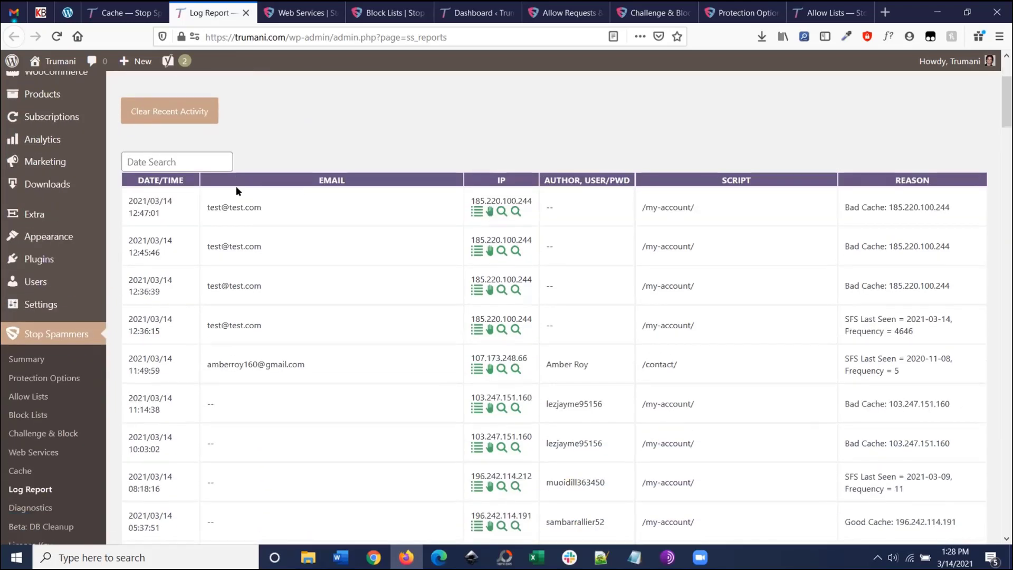
click(16, 470)
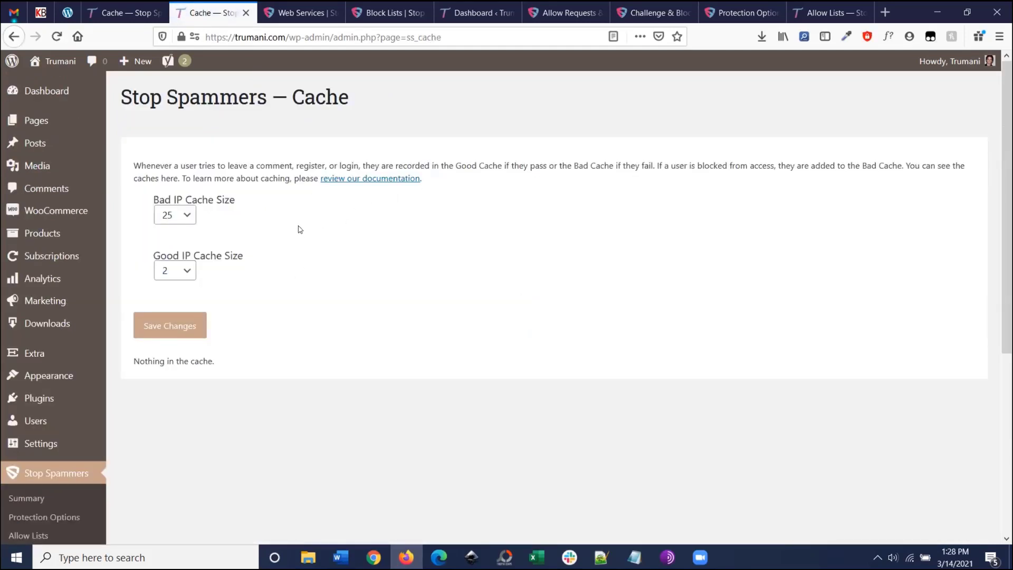
scroll(275, 227, down, 4)
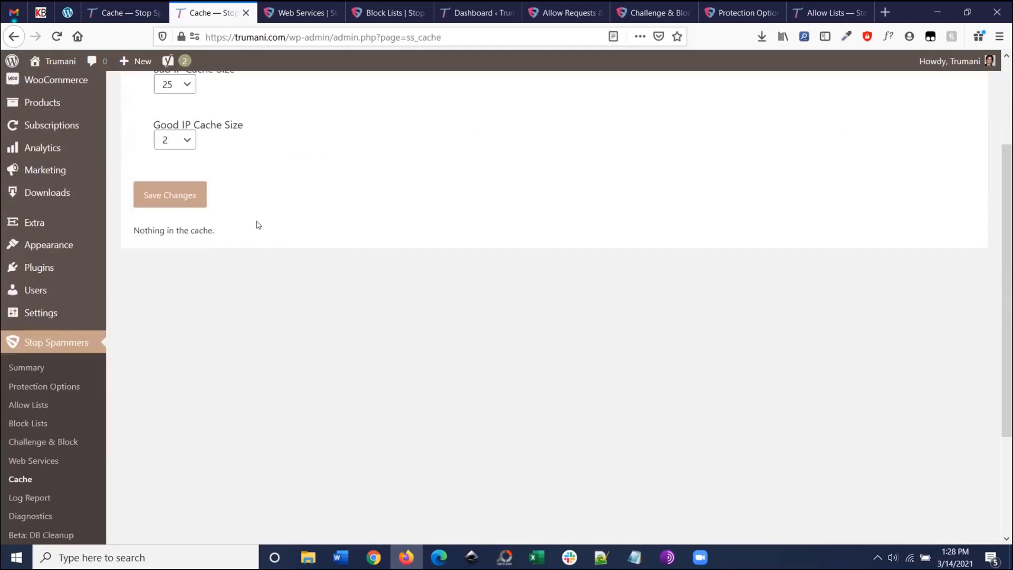
click(47, 418)
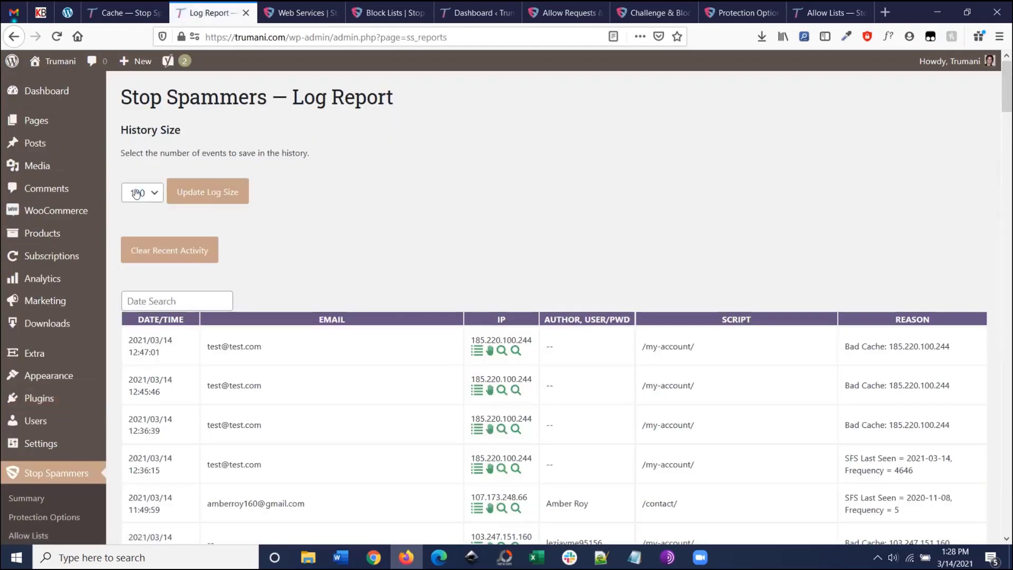
click(138, 193)
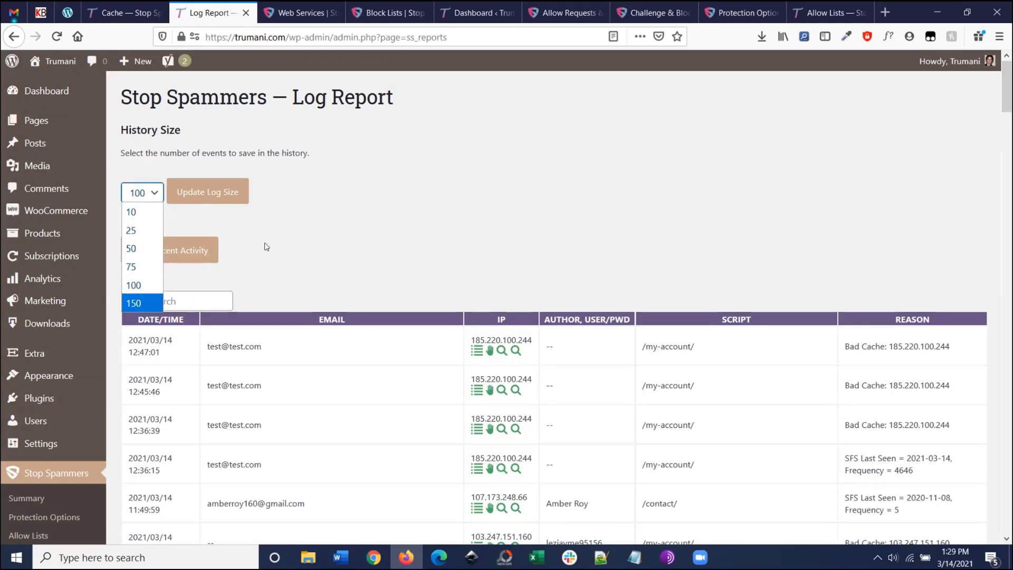
click(319, 231)
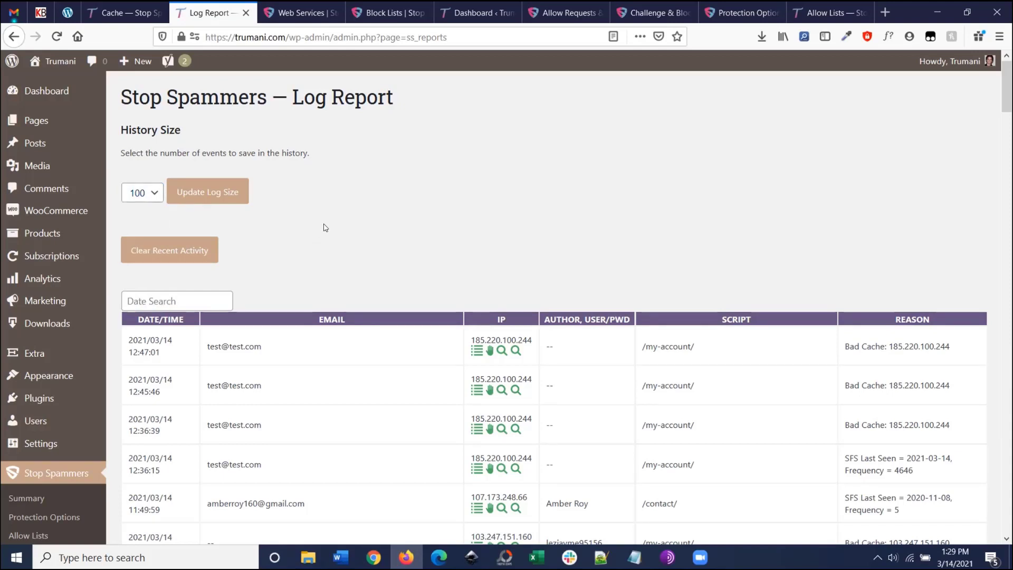
Step: After trying a date search, clear the log's recent activity and go to Diagnostics
scroll(325, 230, down, 3)
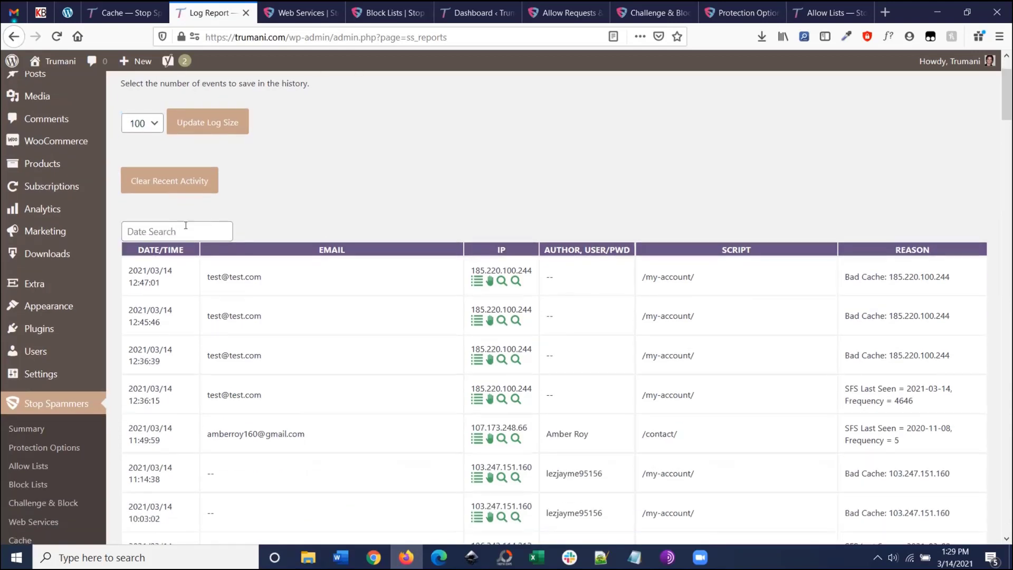
click(191, 233)
scroll(181, 184, up, 2)
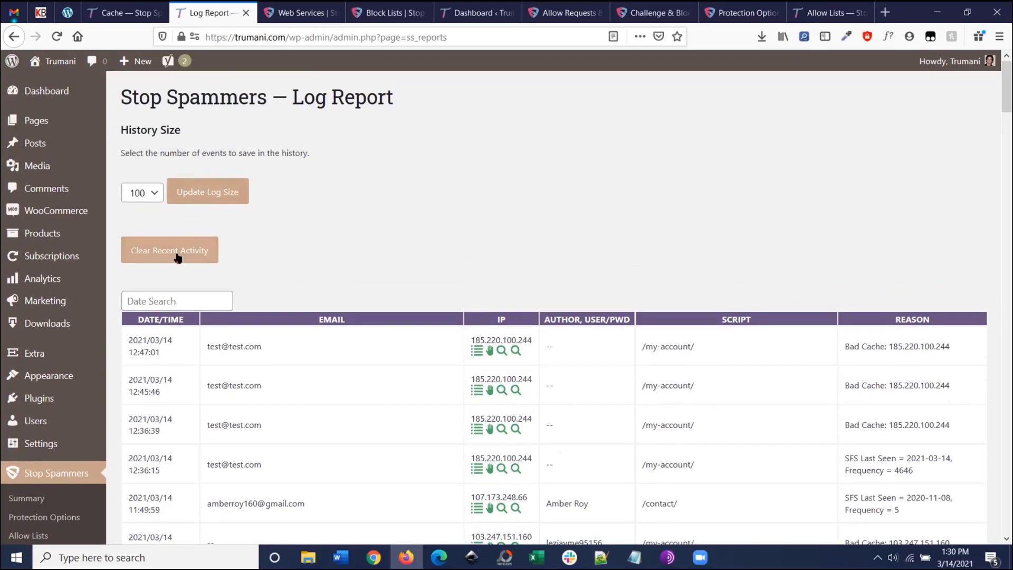
scroll(174, 259, down, 2)
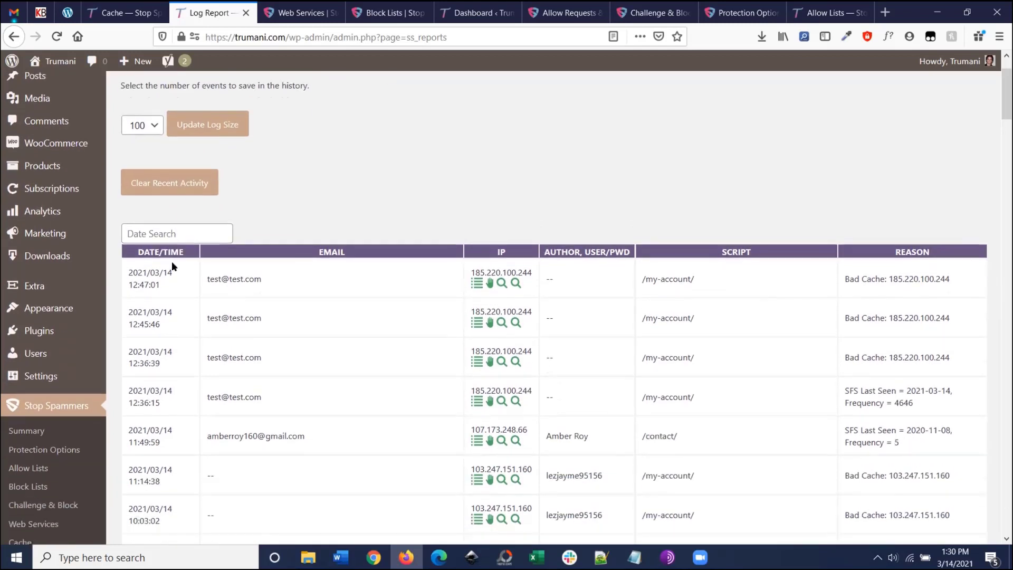
click(199, 182)
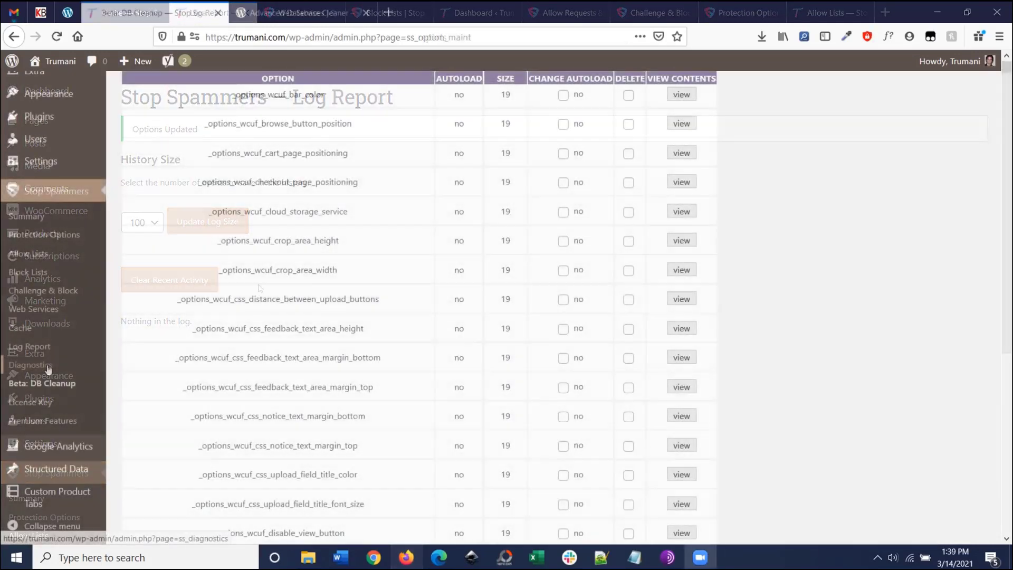
click(52, 370)
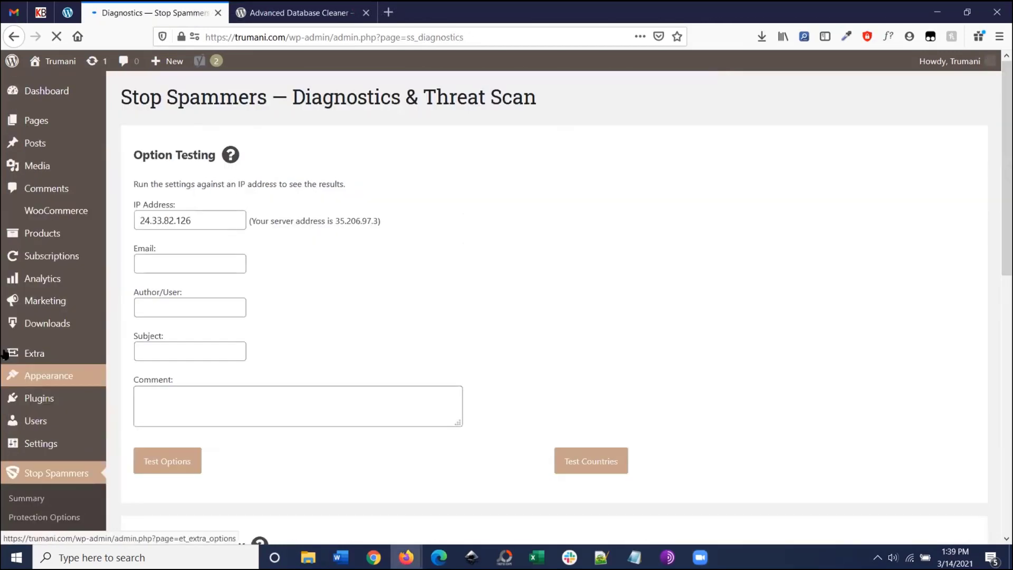
scroll(58, 443, down, 4)
scroll(257, 234, up, 4)
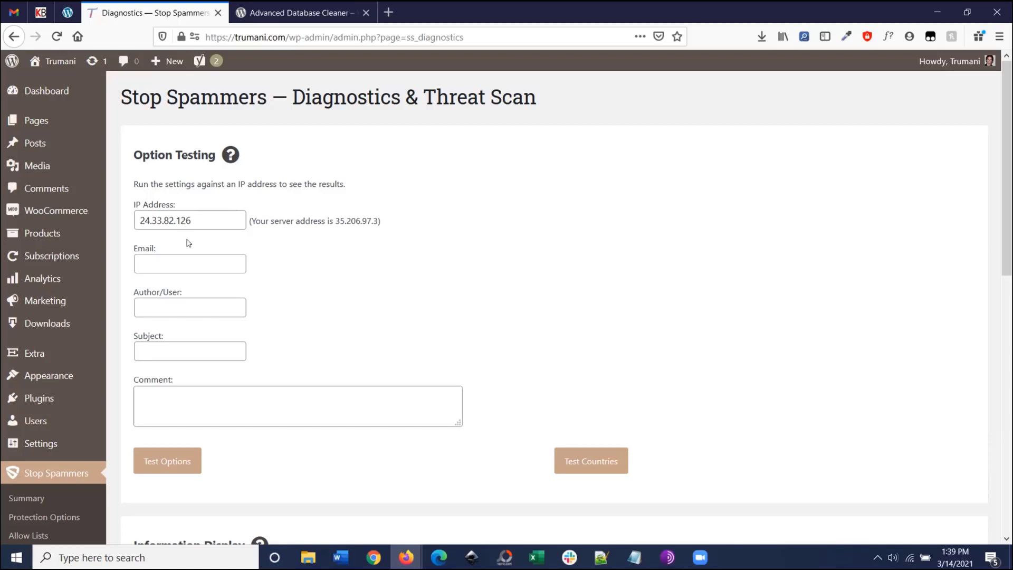
scroll(194, 288, down, 3)
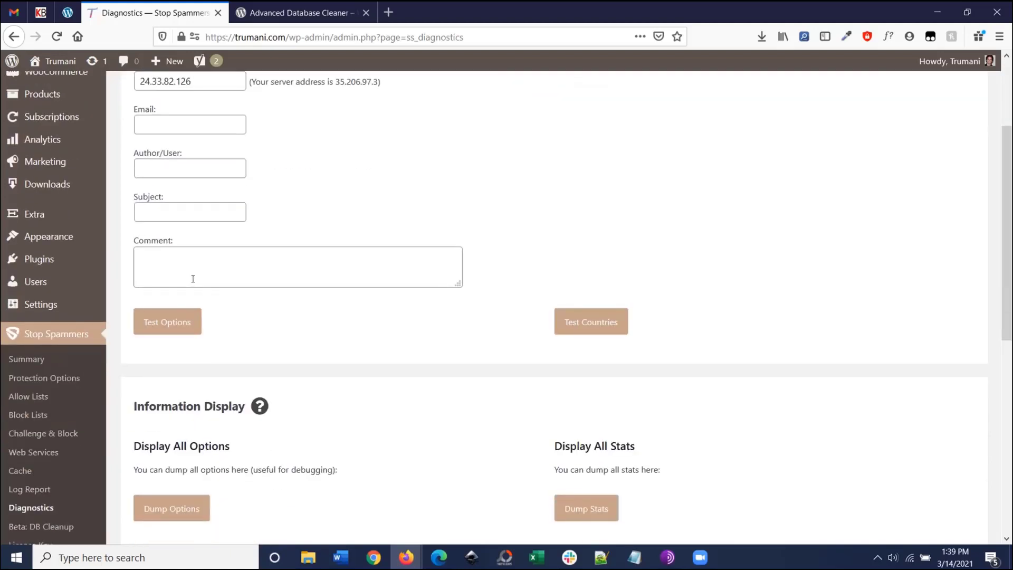
scroll(211, 267, up, 3)
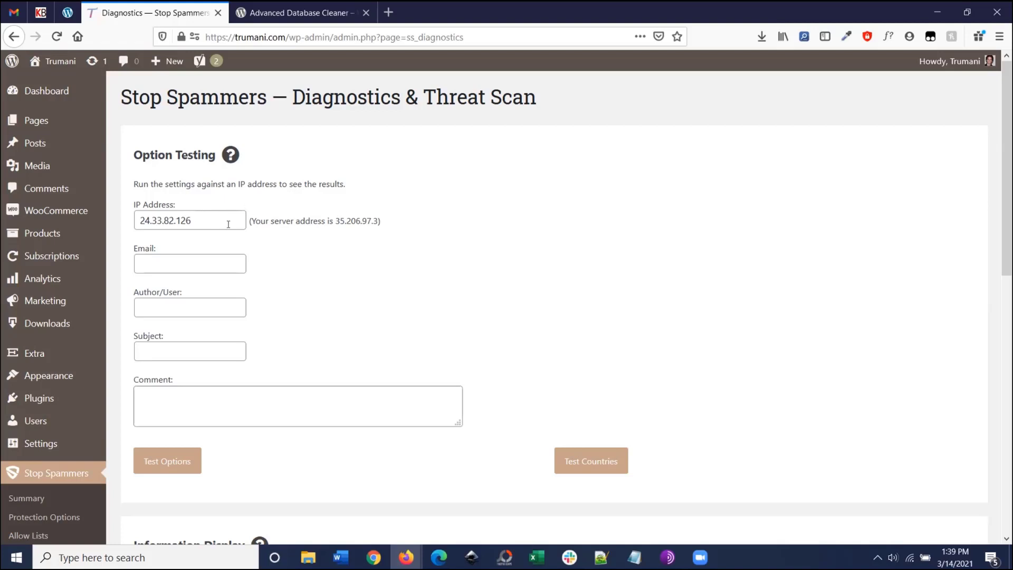
click(229, 223)
click(170, 263)
text(a@)
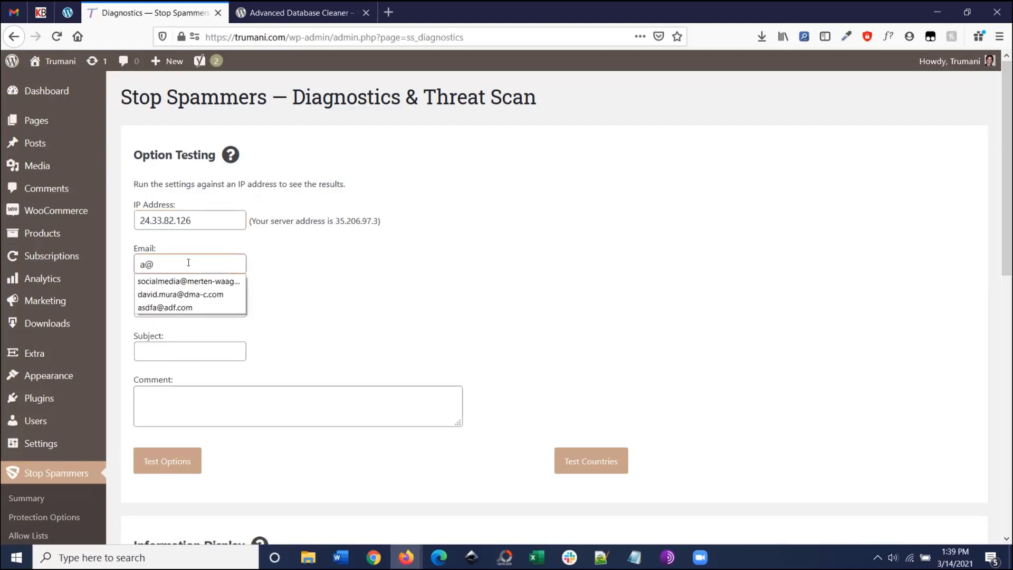
text(test.)
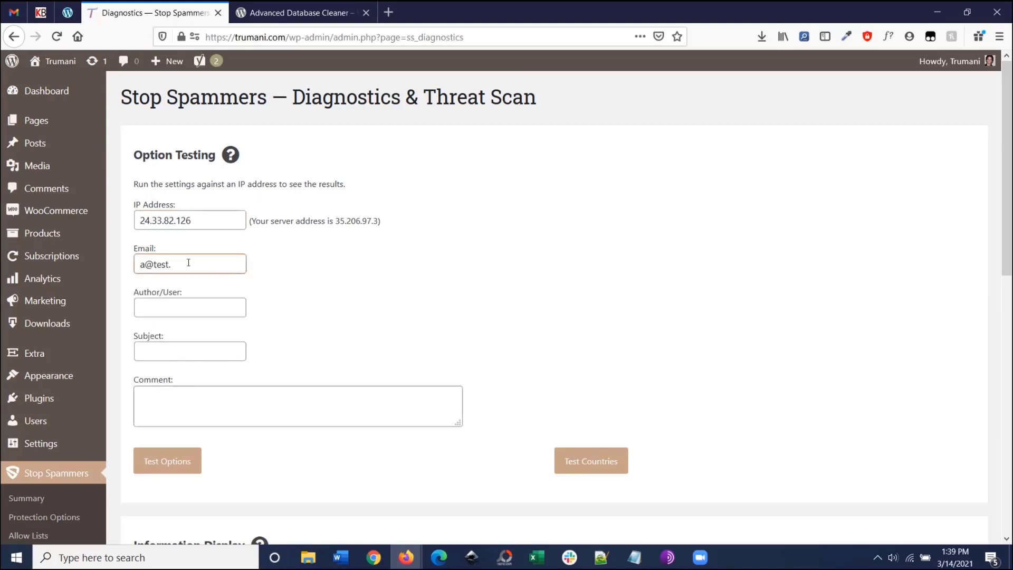
text(com)
key(Tab)
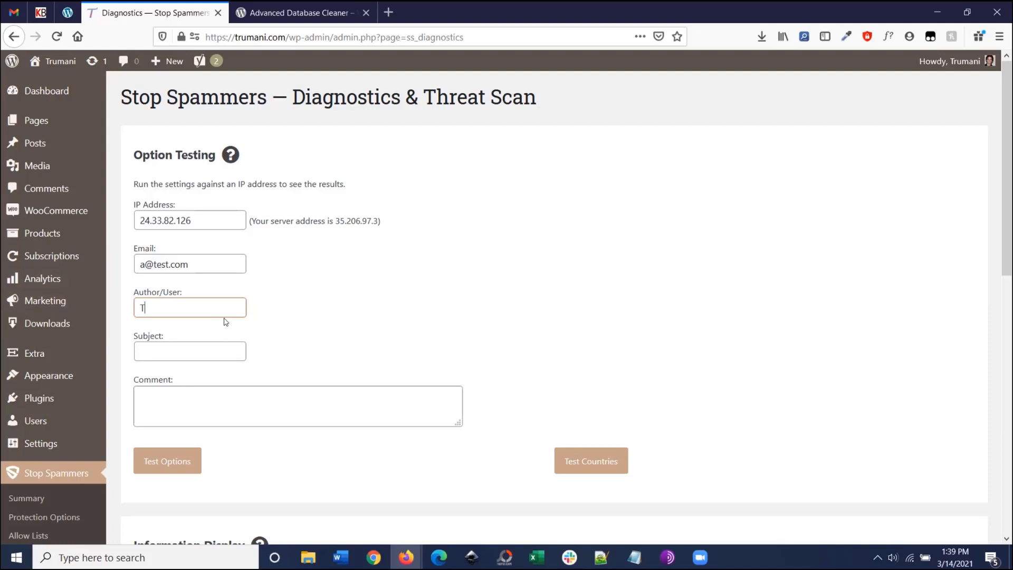
Step: Fill author Test, subject Hi and comment byob, then run Test Options
text(est)
key(Tab)
text(Hi)
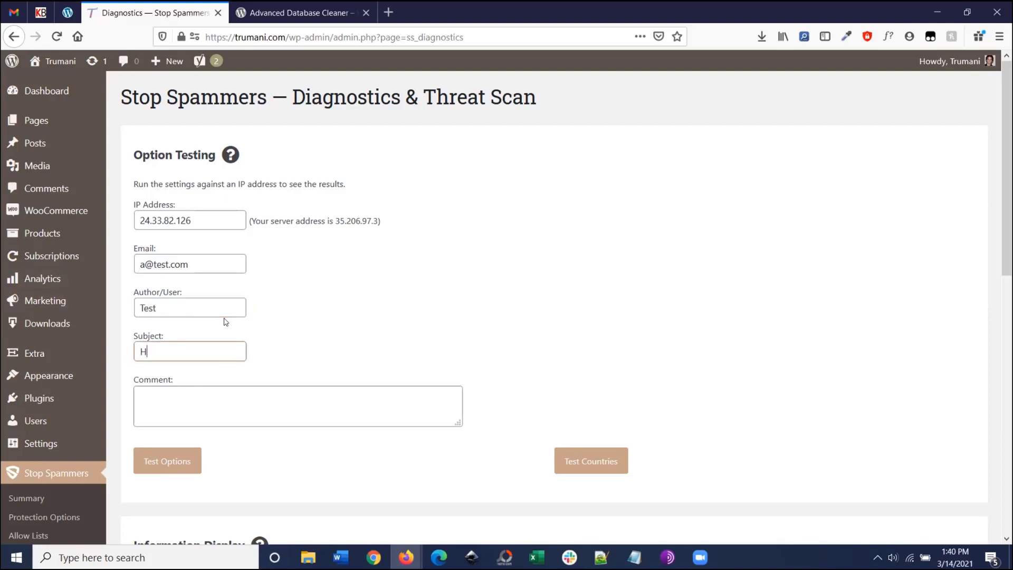
key(Tab)
text(Gam)
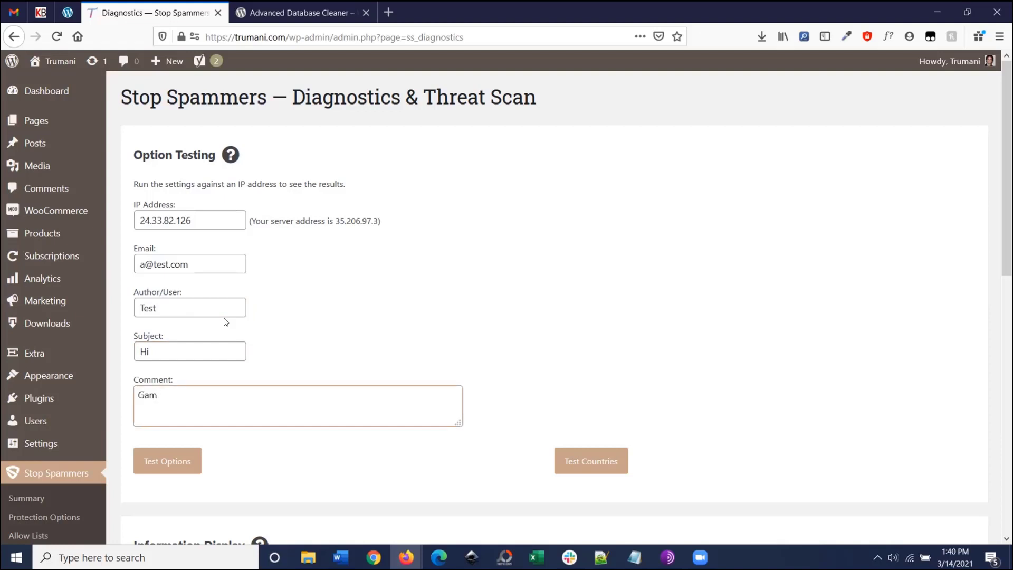
key(BackSpace)
key(BackSpace)
key(BackSpace)
text(bybo)
key(BackSpace)
key(BackSpace)
text(ob)
click(170, 469)
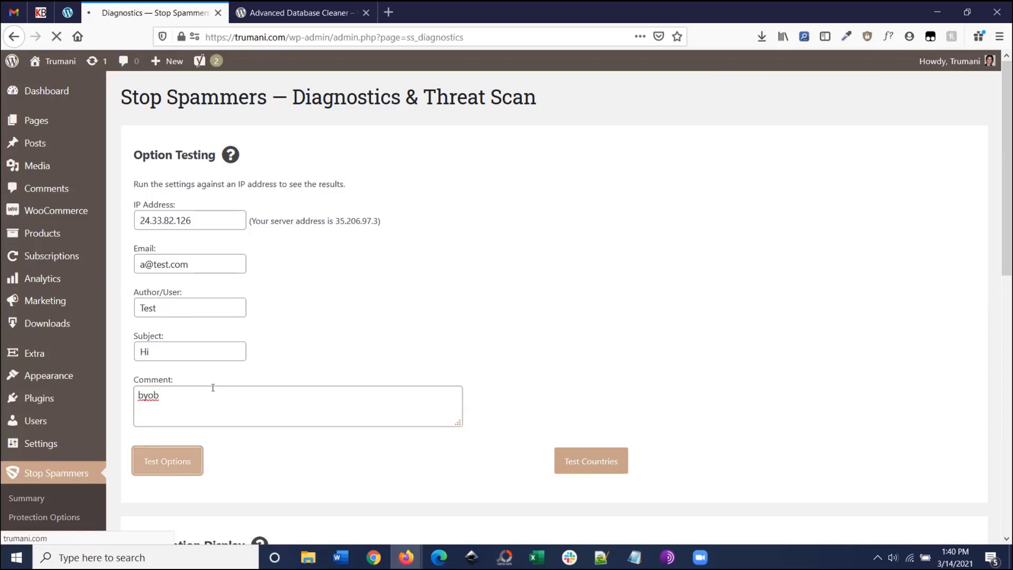
scroll(229, 337, down, 5)
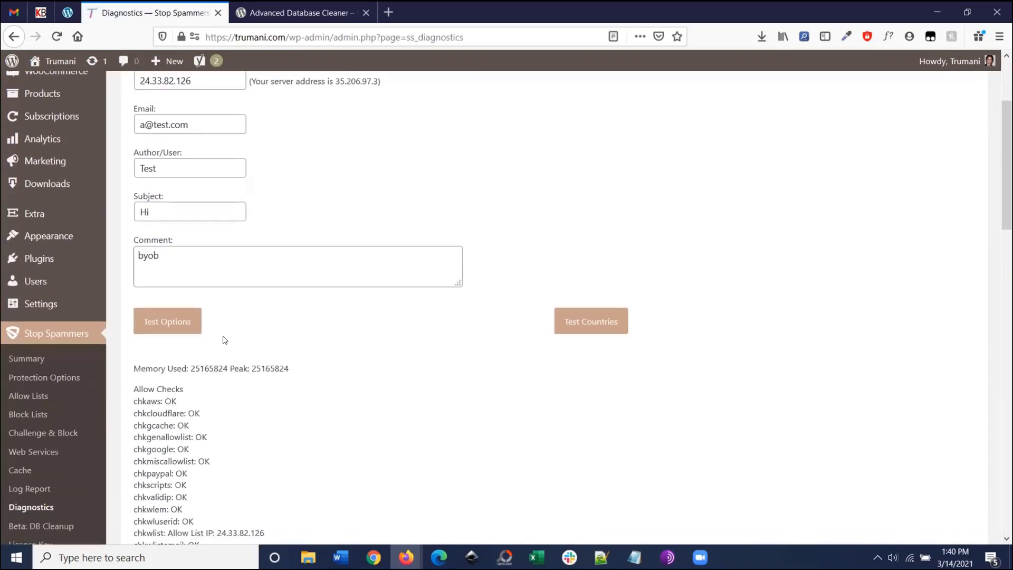
scroll(185, 310, down, 3)
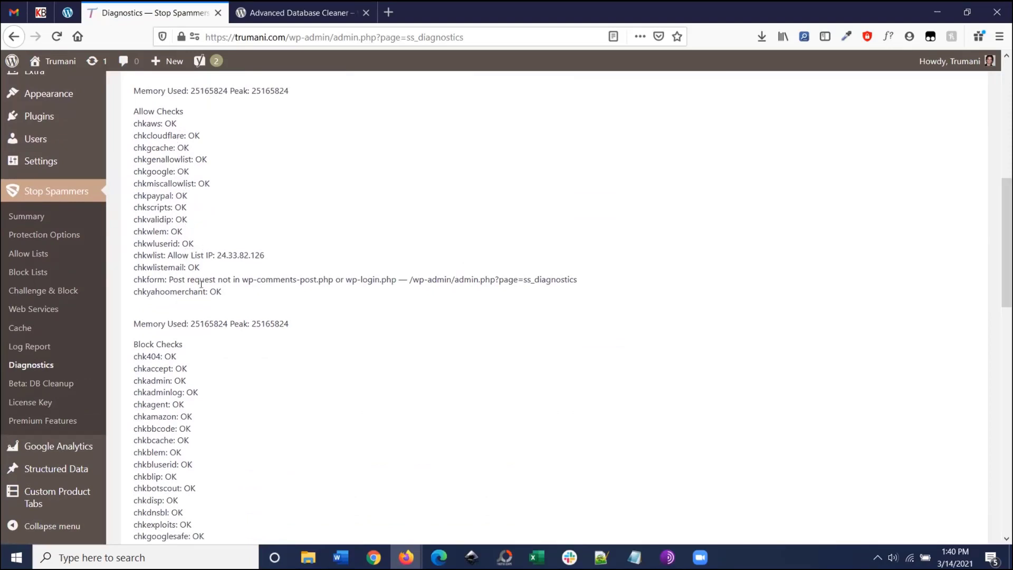
scroll(201, 284, down, 1)
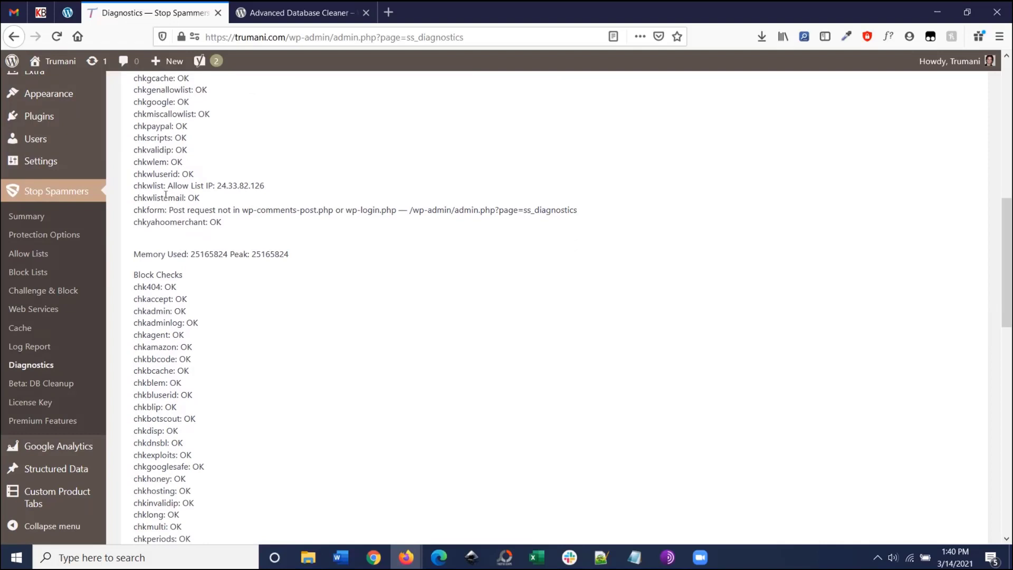
drag(174, 210, 178, 210)
scroll(171, 244, down, 2)
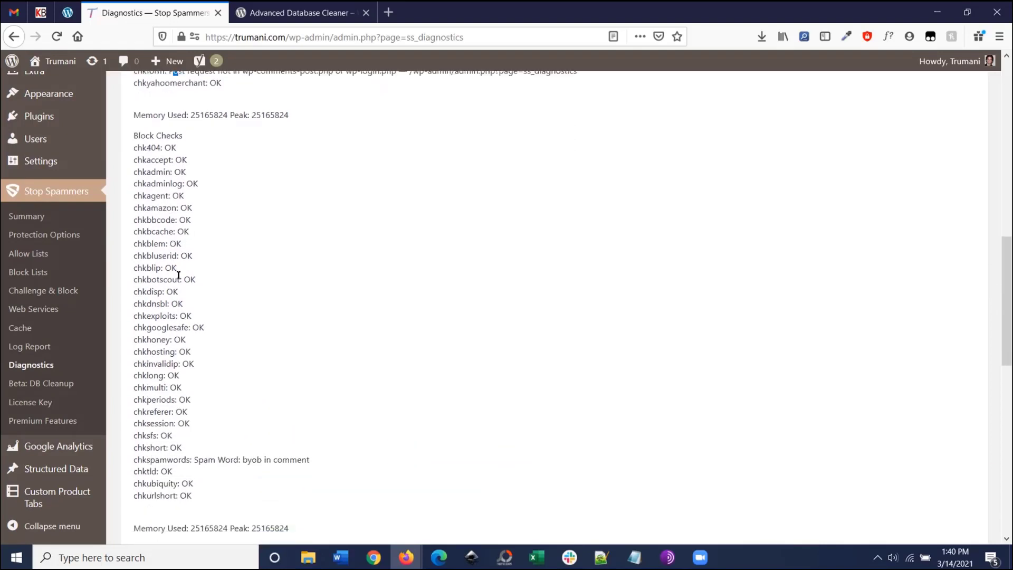
drag(315, 460, 150, 458)
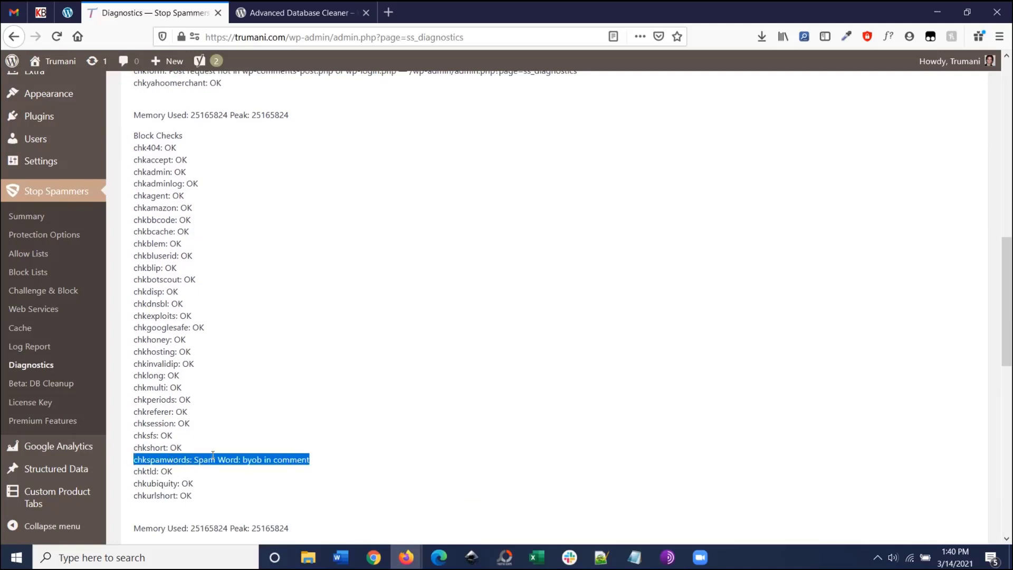
scroll(222, 458, down, 1)
scroll(208, 419, up, 3)
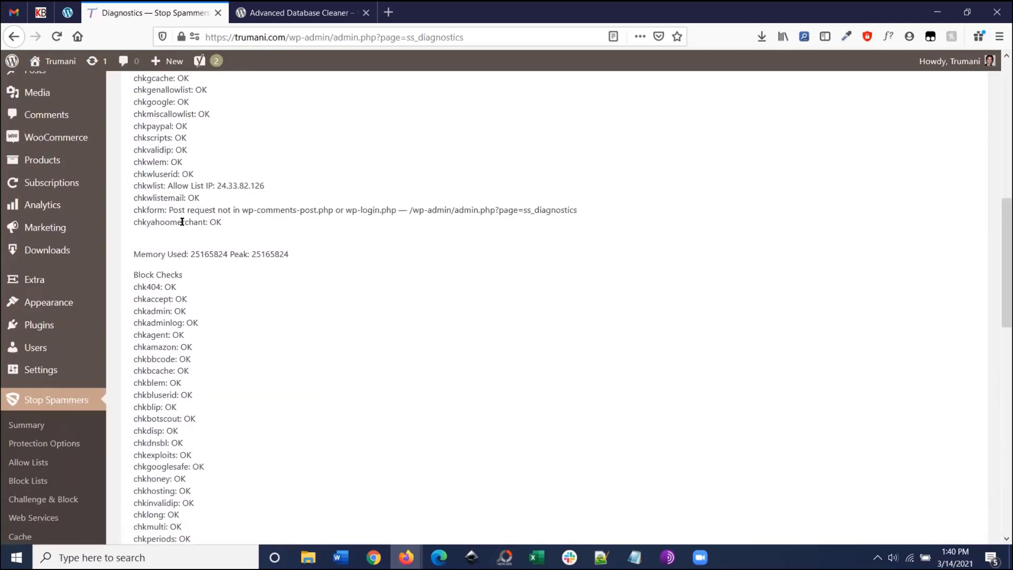
drag(169, 209, 578, 209)
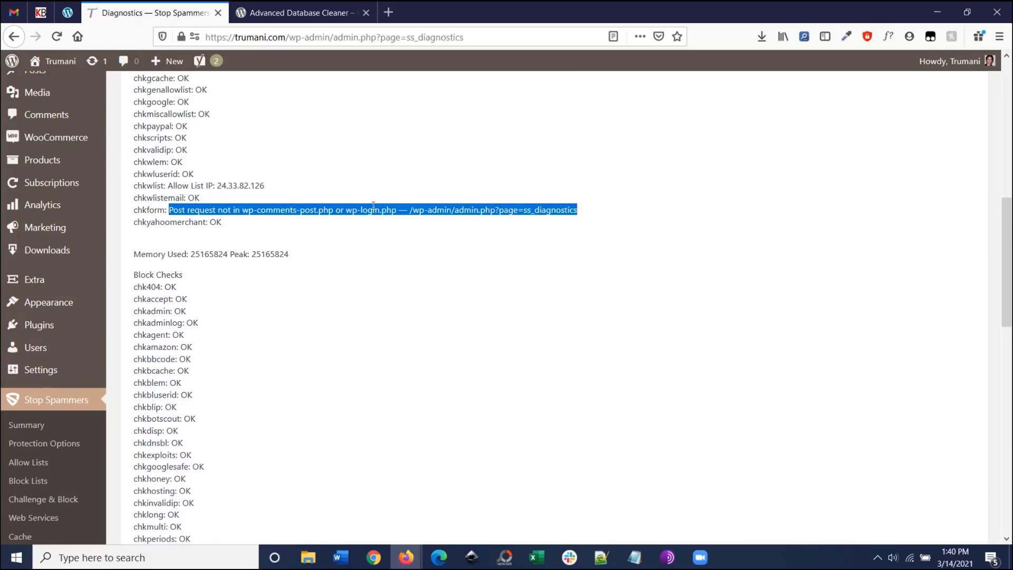
scroll(294, 239, up, 5)
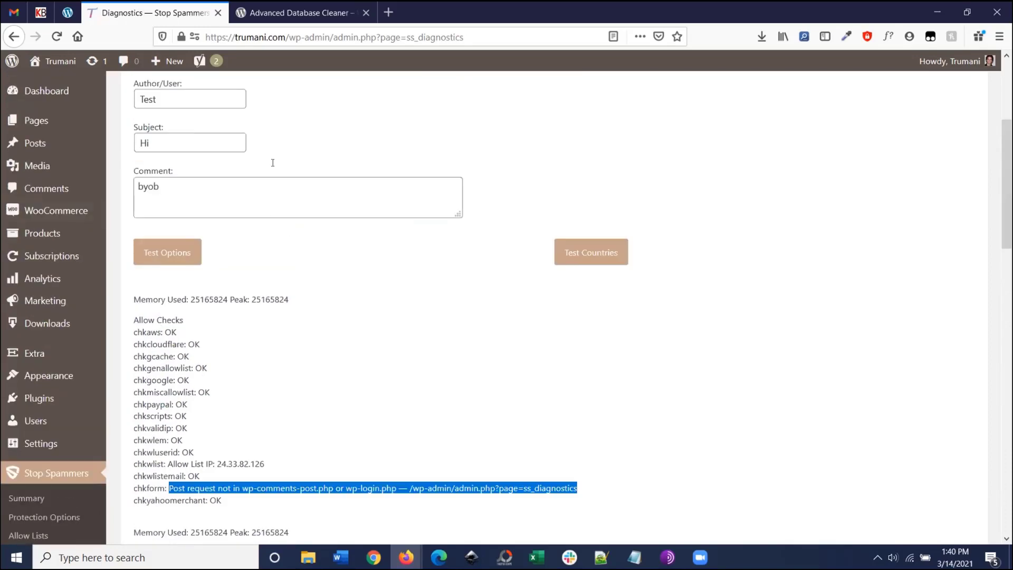
scroll(290, 219, down, 5)
scroll(291, 219, down, 3)
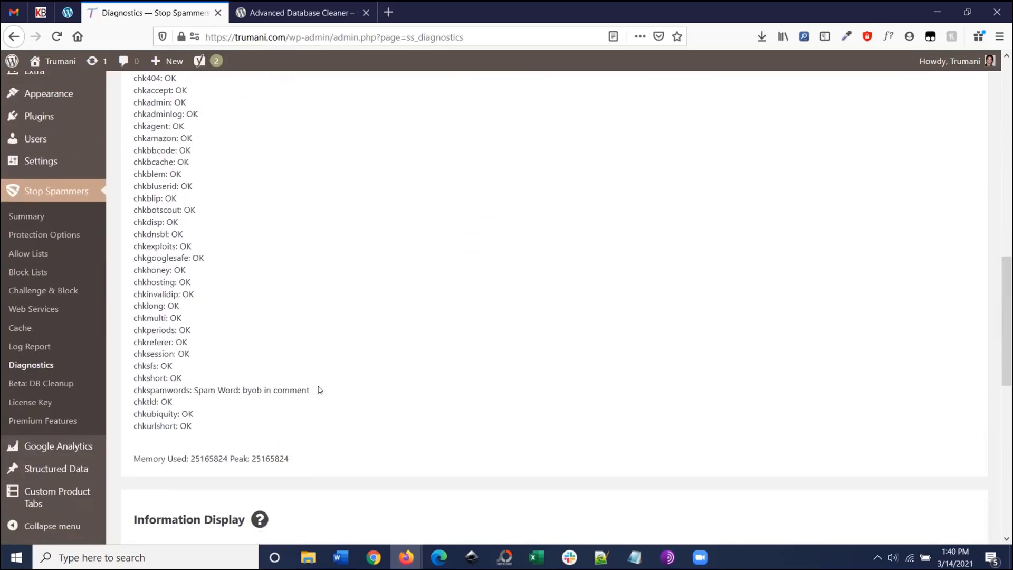
drag(317, 391, 193, 391)
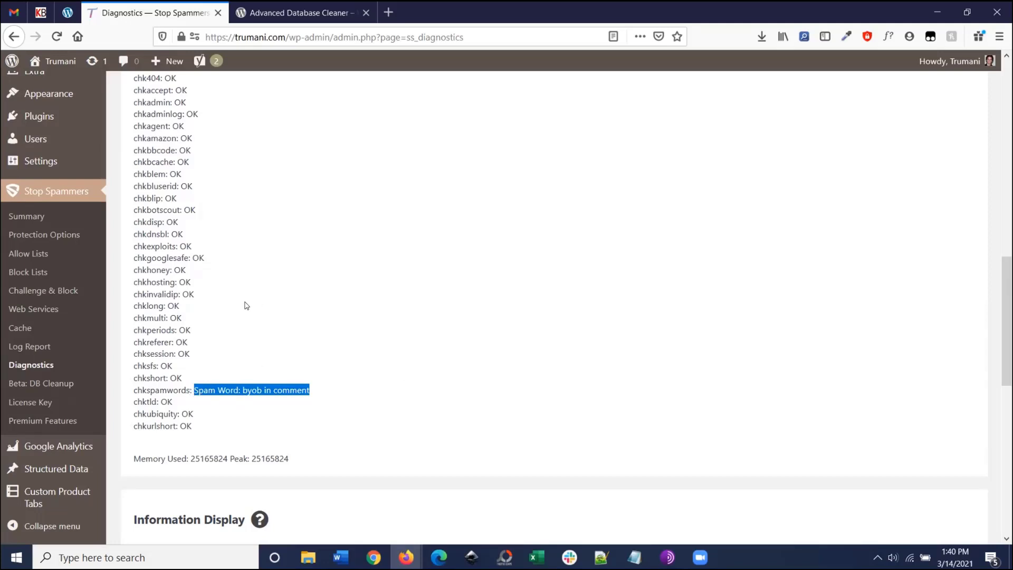
scroll(246, 305, up, 4)
scroll(218, 209, up, 6)
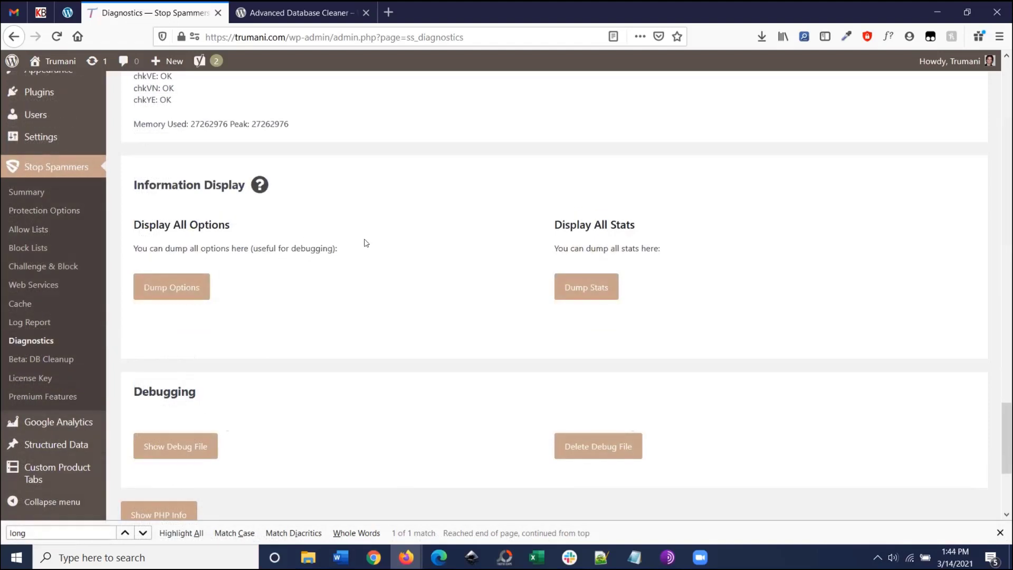
Step: Close the Find bar and dump every plugin option with its Y/N value onto the page
scroll(355, 251, down, 3)
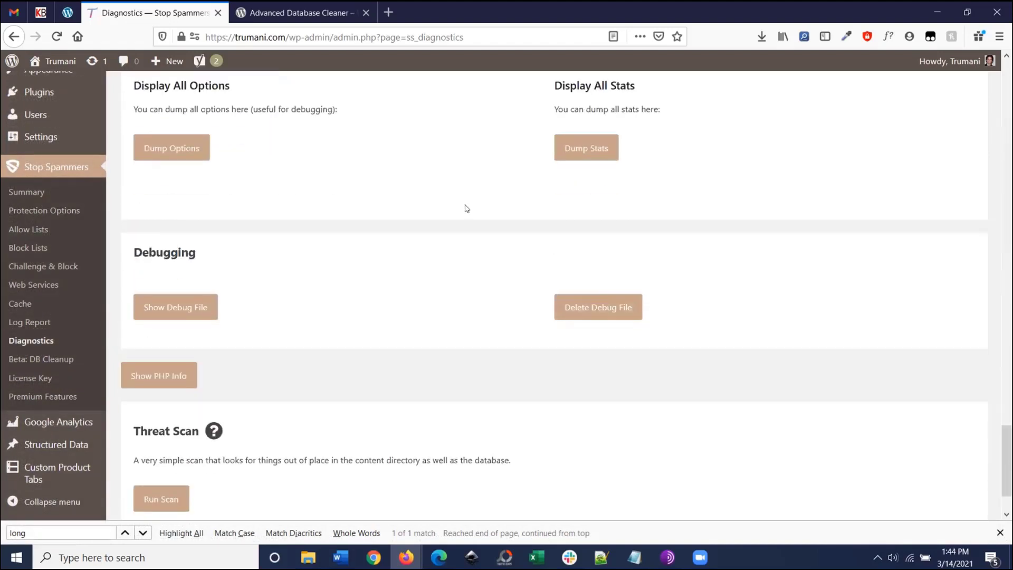
scroll(443, 226, up, 3)
click(1000, 532)
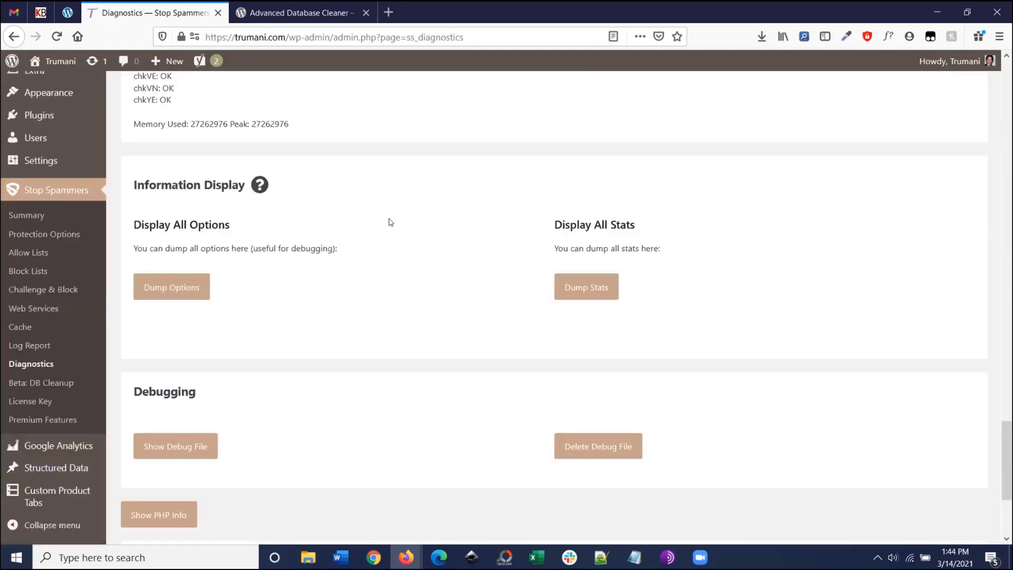
scroll(356, 240, up, 1)
scroll(217, 248, down, 3)
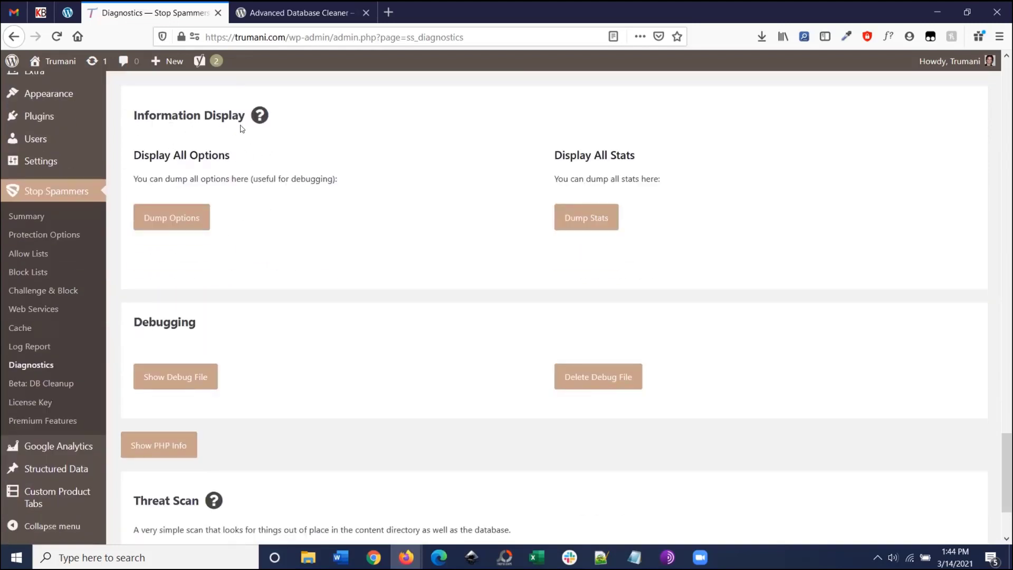
click(187, 225)
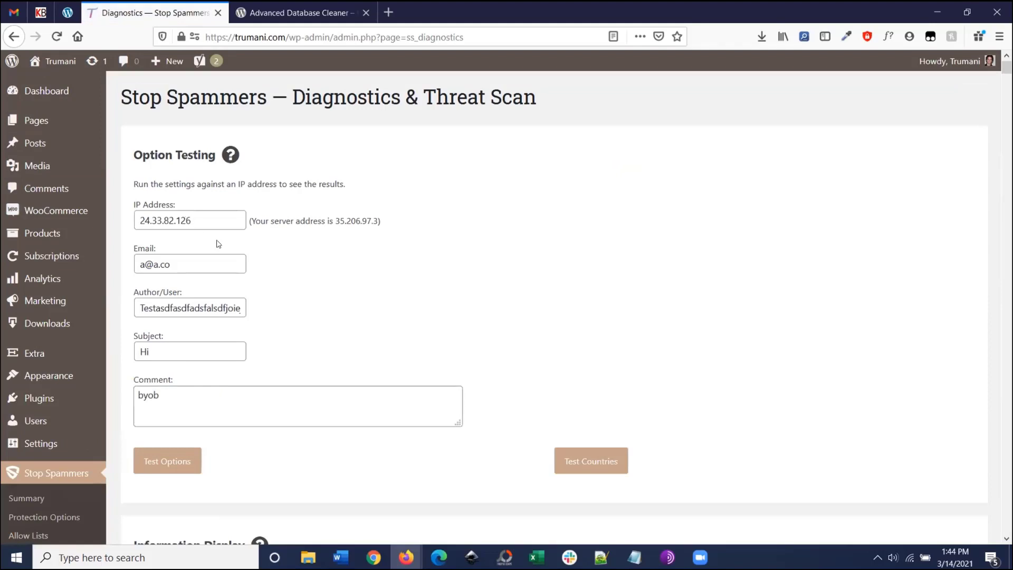
scroll(407, 215, down, 15)
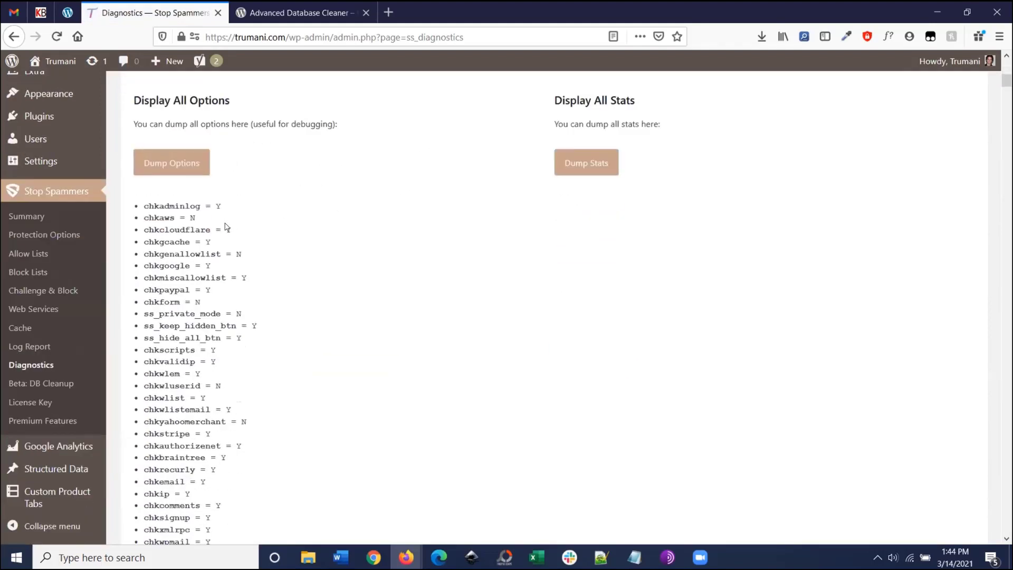
scroll(190, 187, up, 3)
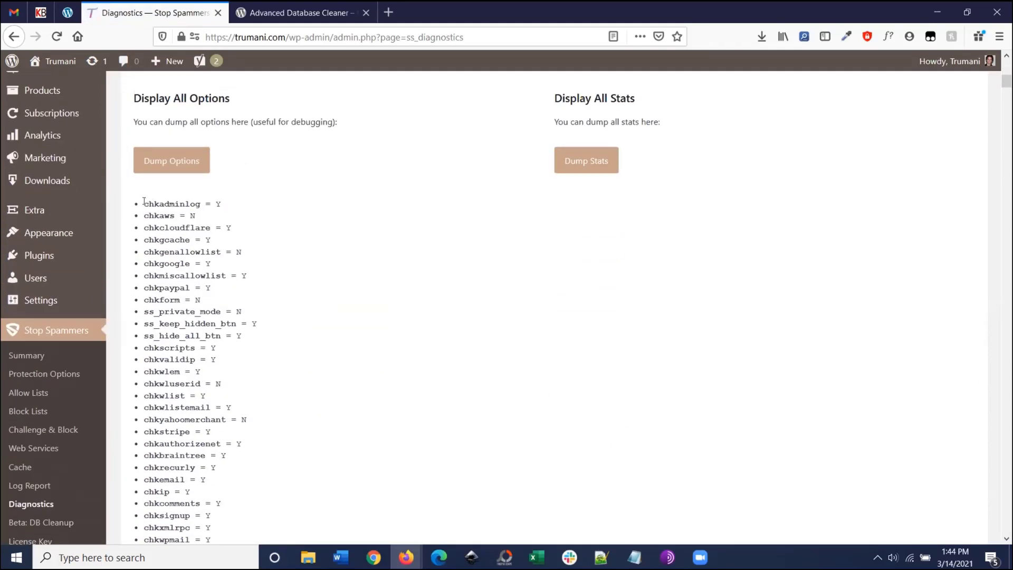
drag(144, 201, 193, 216)
click(228, 220)
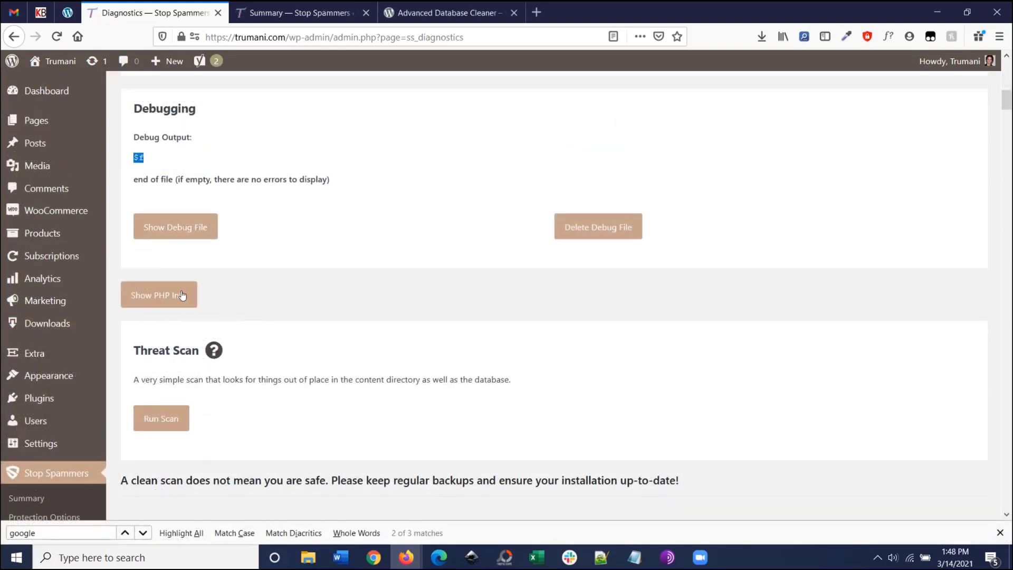
Step: Show PHP info and scroll through the PHP 7.3.27 table down to the threat scan
click(181, 300)
scroll(192, 301, down, 2)
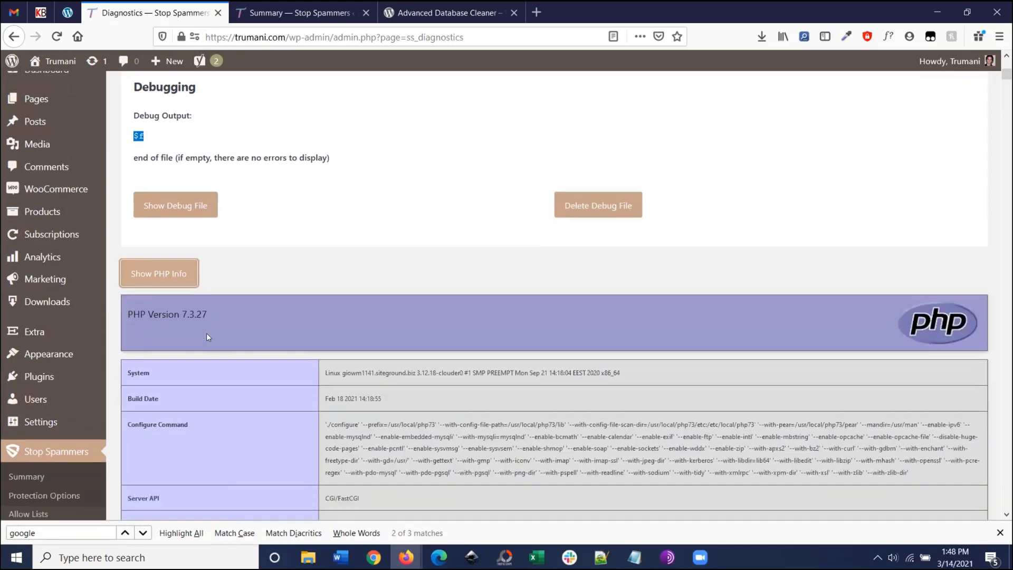
drag(1006, 76, 1006, 398)
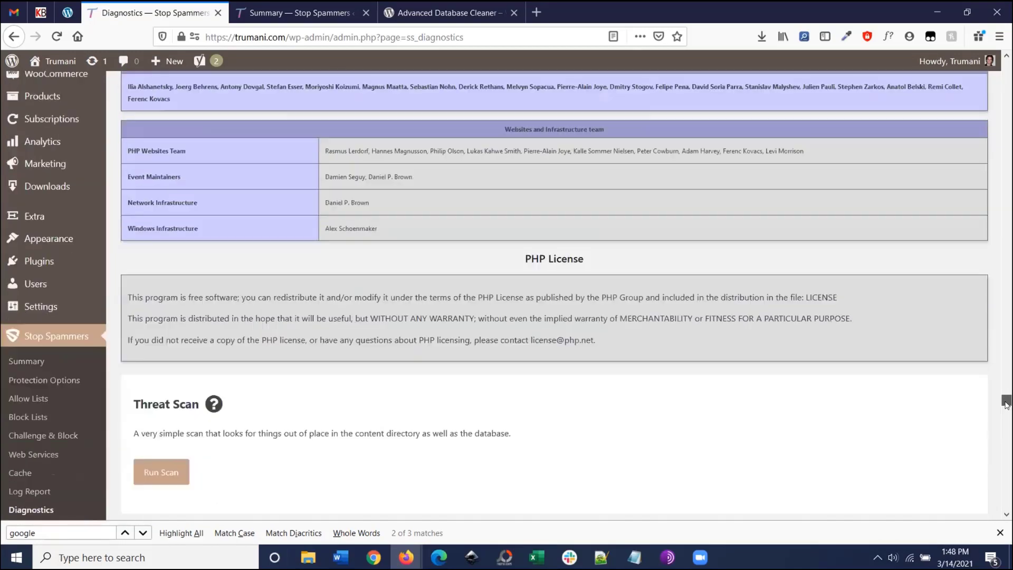
scroll(185, 338, down, 5)
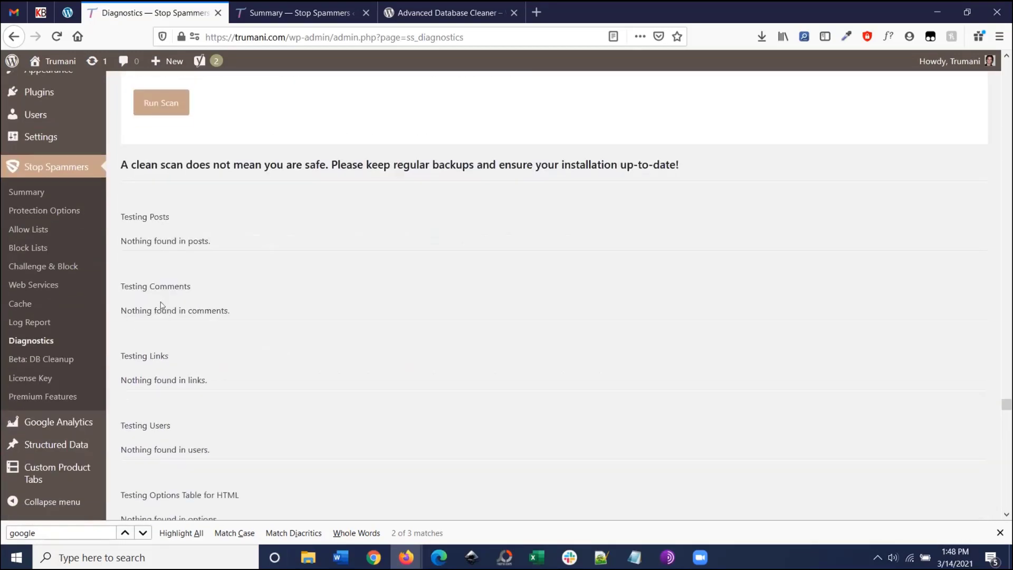
scroll(163, 211, down, 4)
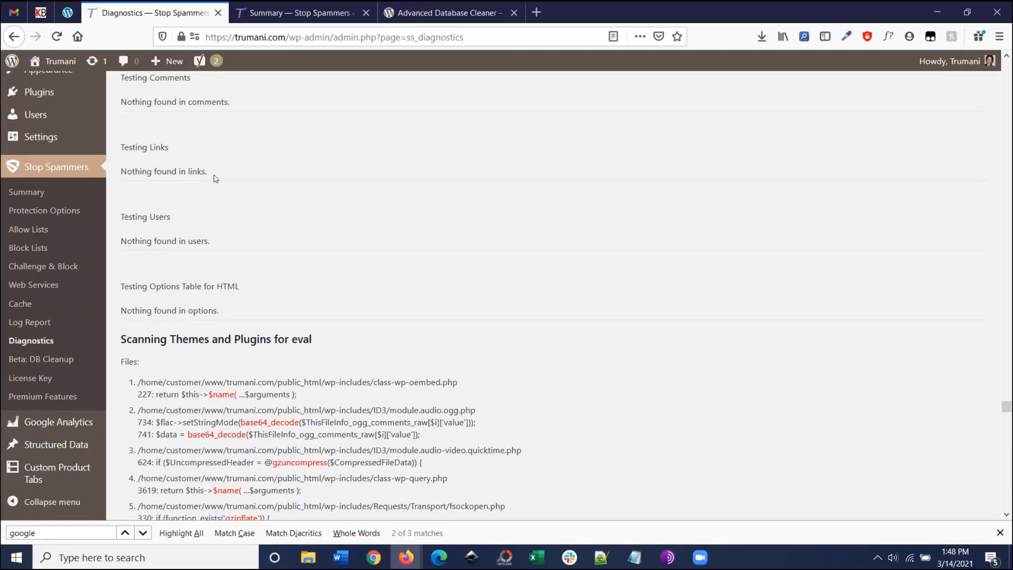
scroll(248, 363, down, 3)
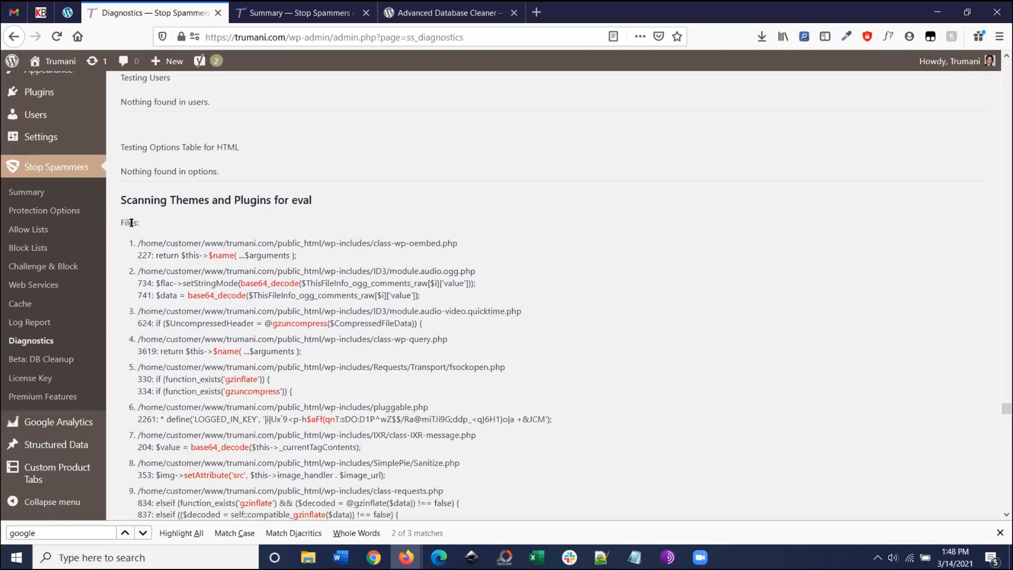
Step: Highlight the flagged eval files, a base64_decode line and a $css line in the threat scan results
drag(118, 223, 163, 222)
drag(243, 277, 263, 283)
click(277, 316)
drag(1006, 407, 1009, 507)
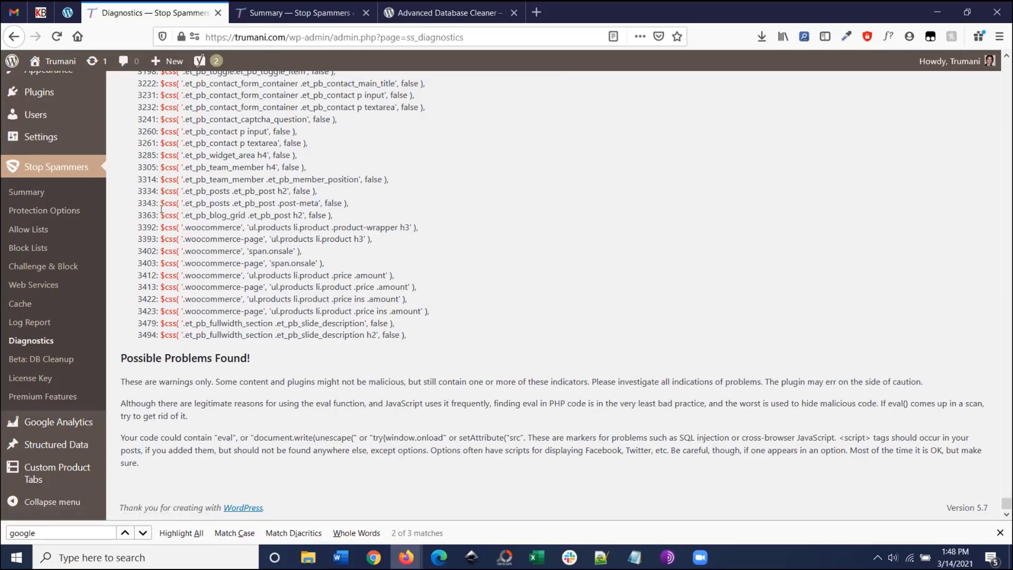
drag(157, 202, 179, 202)
drag(1005, 506, 990, 83)
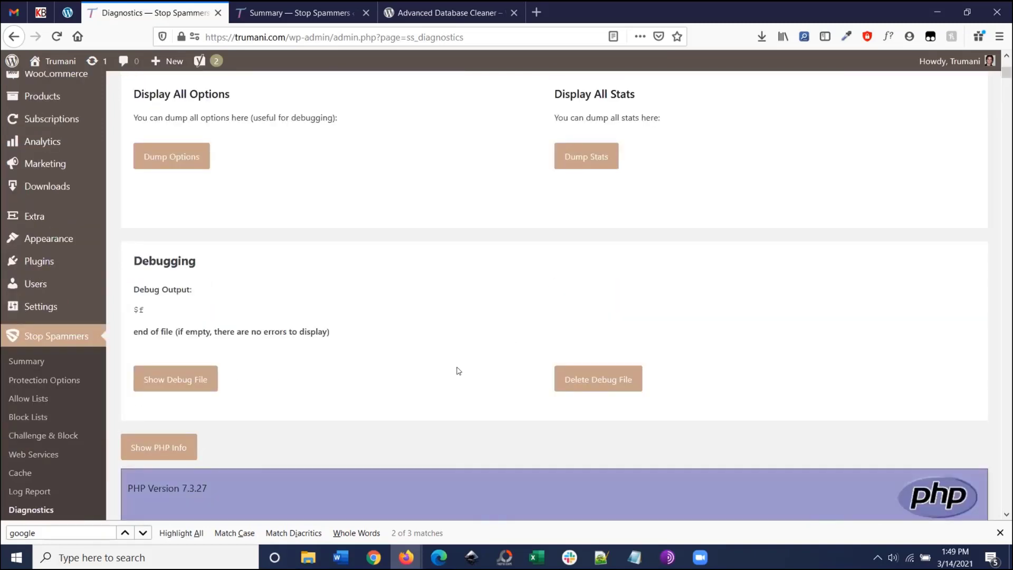
Step: Open Premium Features and scroll through its sections
scroll(439, 375, down, 3)
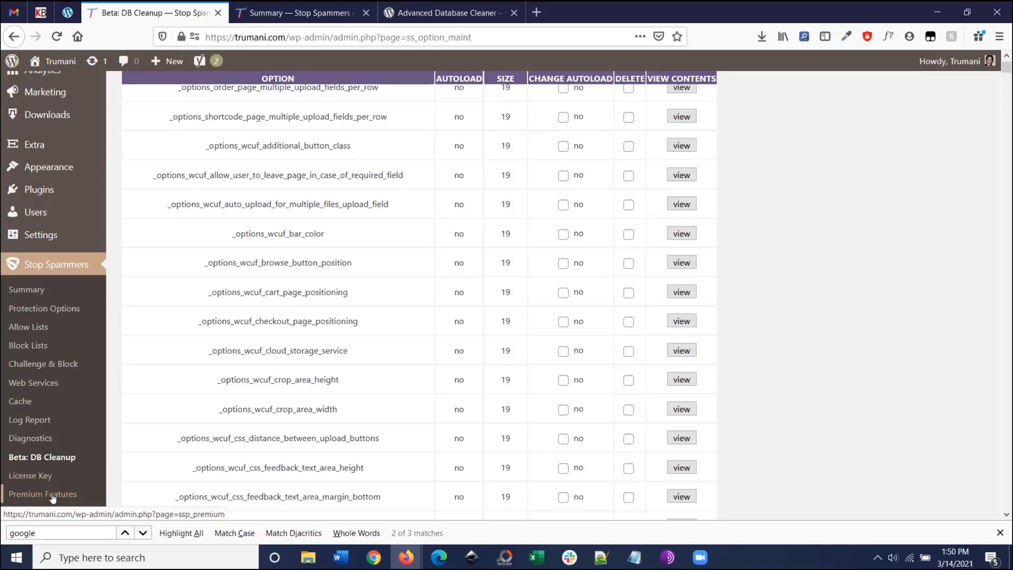
click(53, 497)
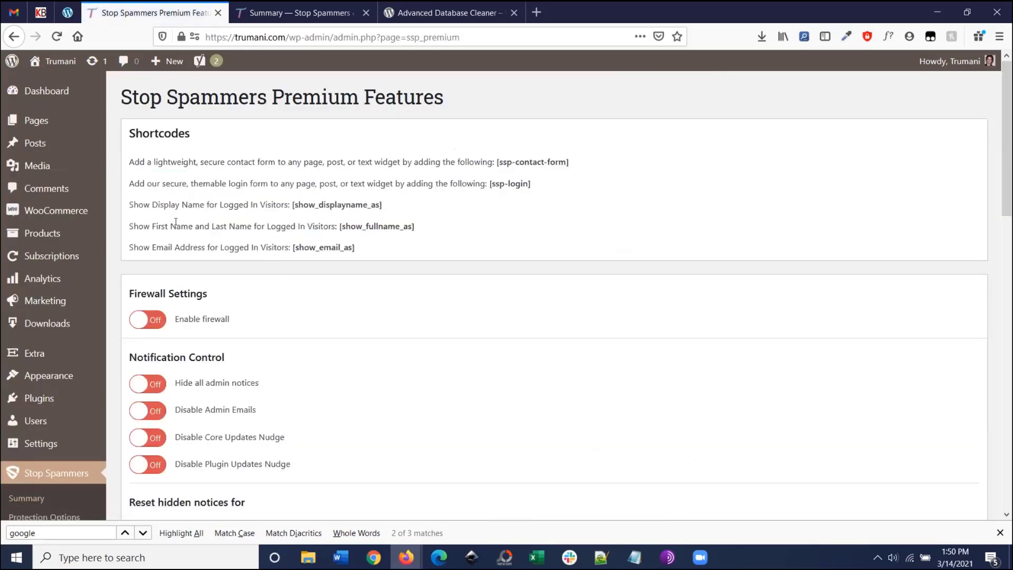
scroll(157, 199, down, 10)
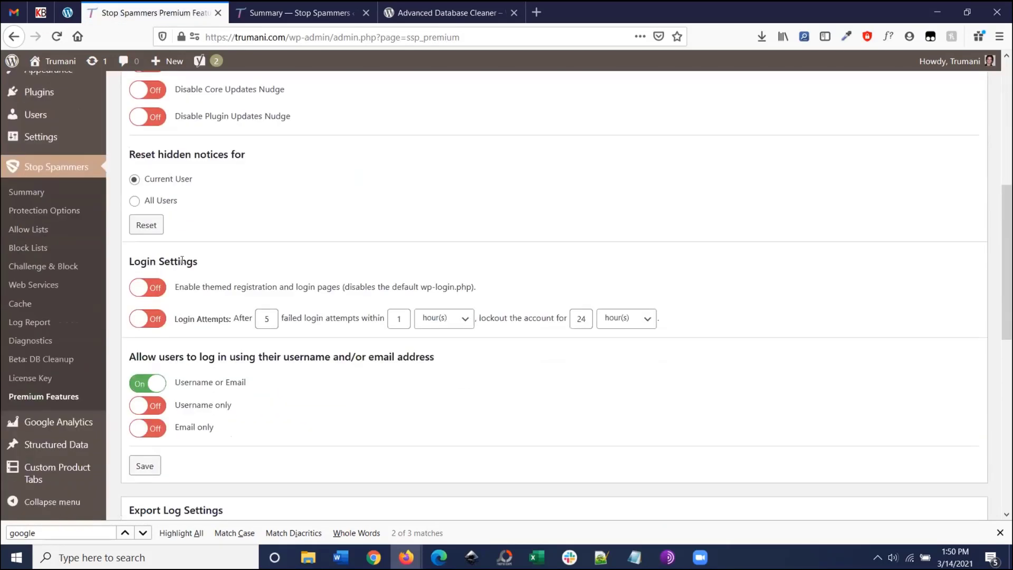
scroll(191, 286, down, 3)
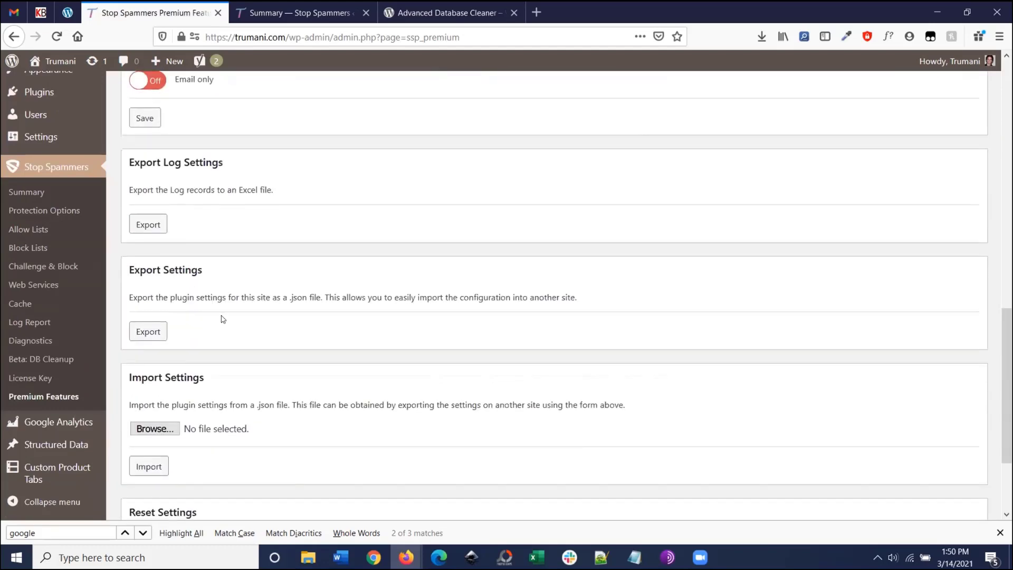
scroll(219, 319, up, 4)
scroll(211, 328, down, 7)
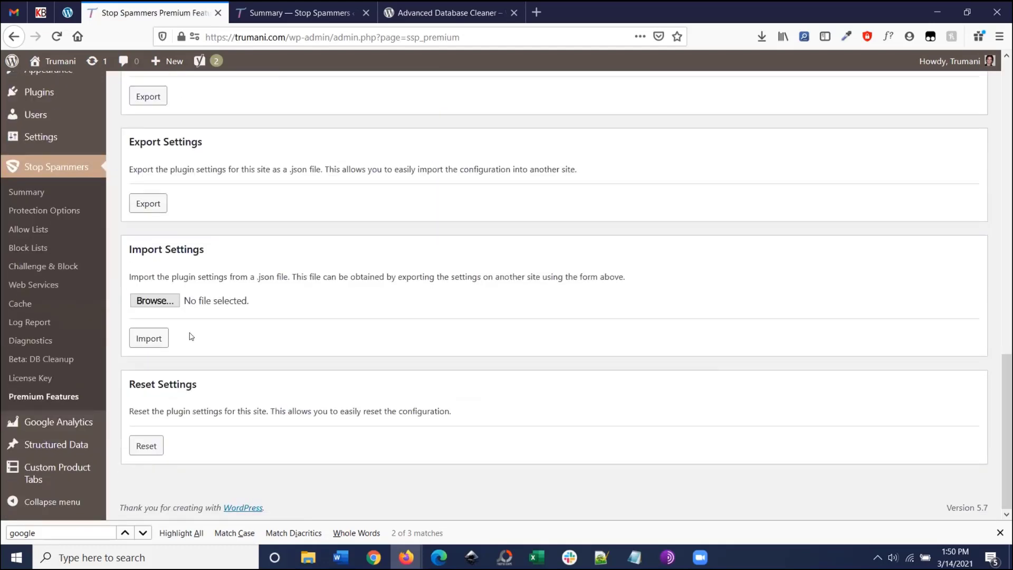
Step: Go to the License Key page and confirm the license shows as active
click(38, 376)
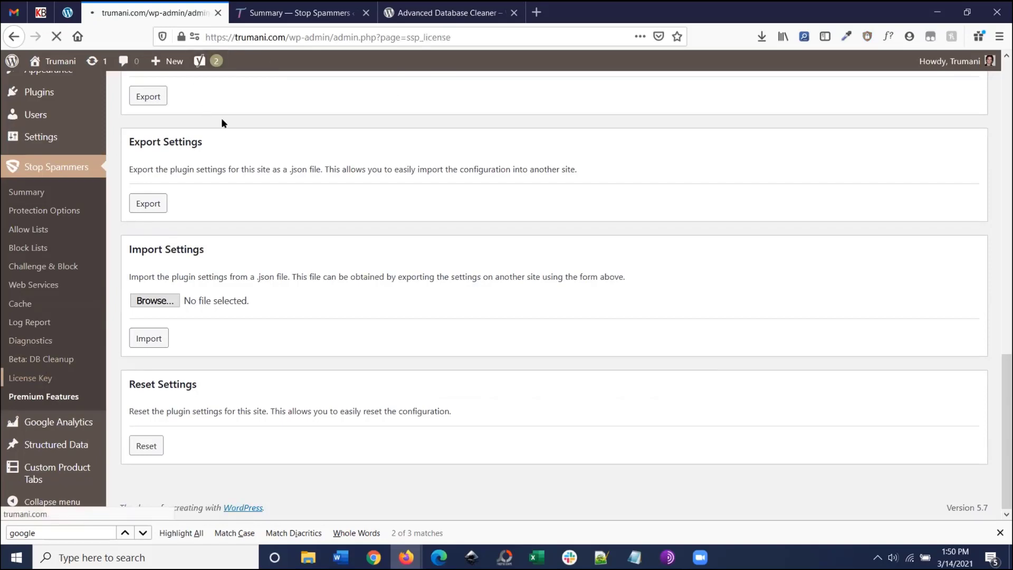
scroll(208, 227, down, 1)
scroll(211, 226, down, 2)
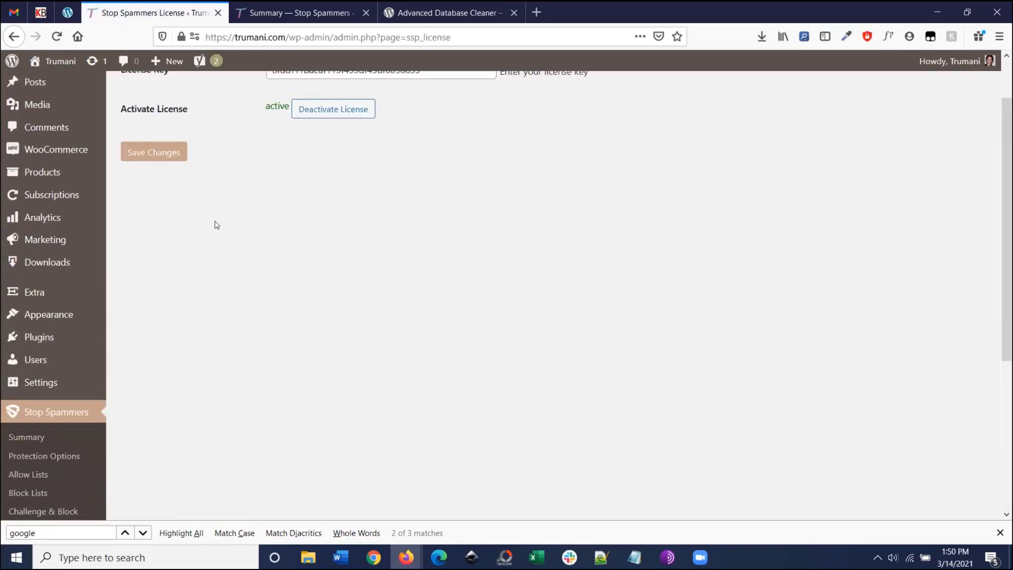
scroll(208, 248, up, 3)
scroll(158, 285, down, 8)
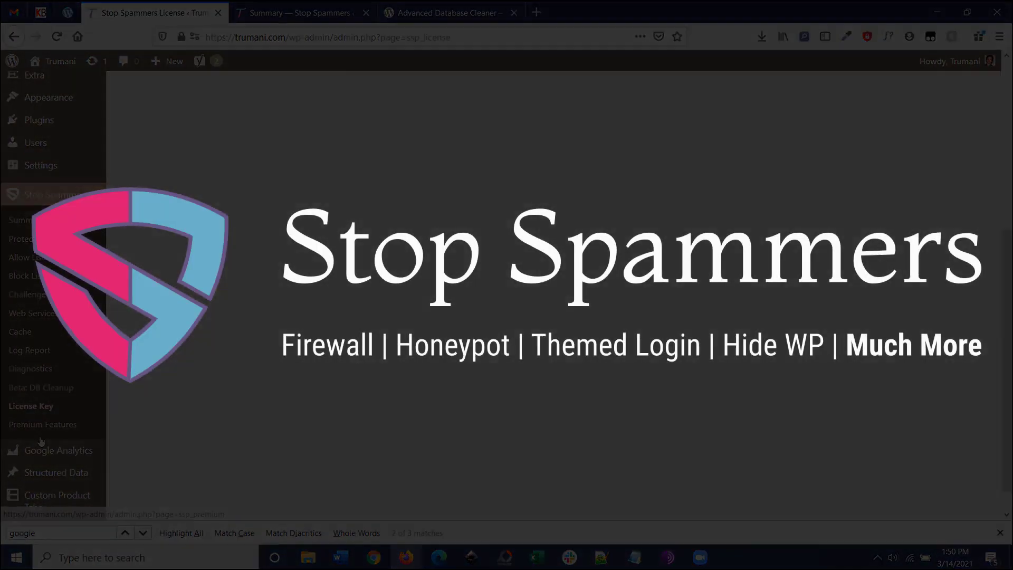